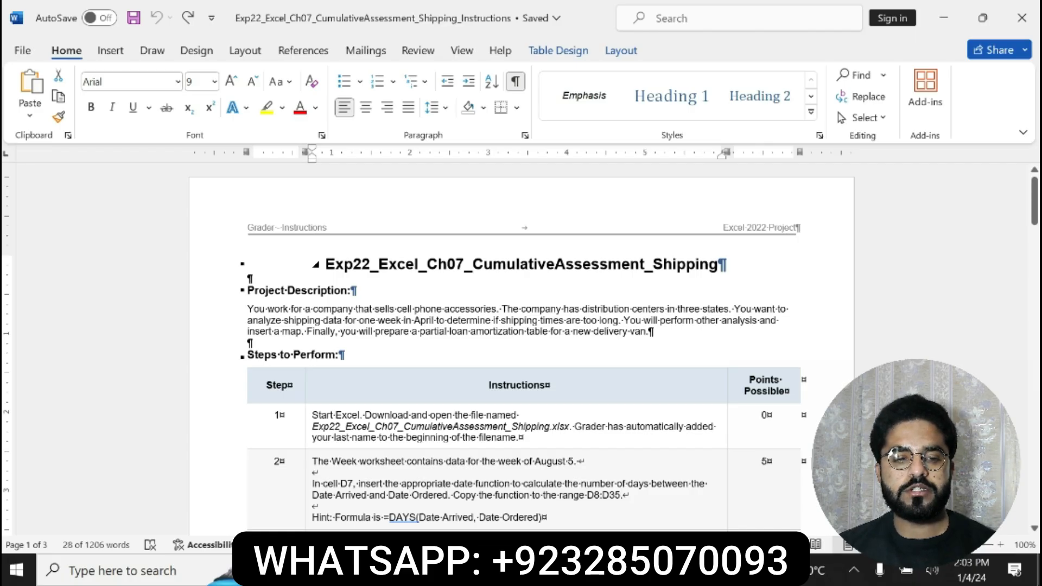
Highlight the document title Exp22_Excel_Ch07_CumulativeAssessment_Shipping in yellow
drag(325, 265, 727, 264)
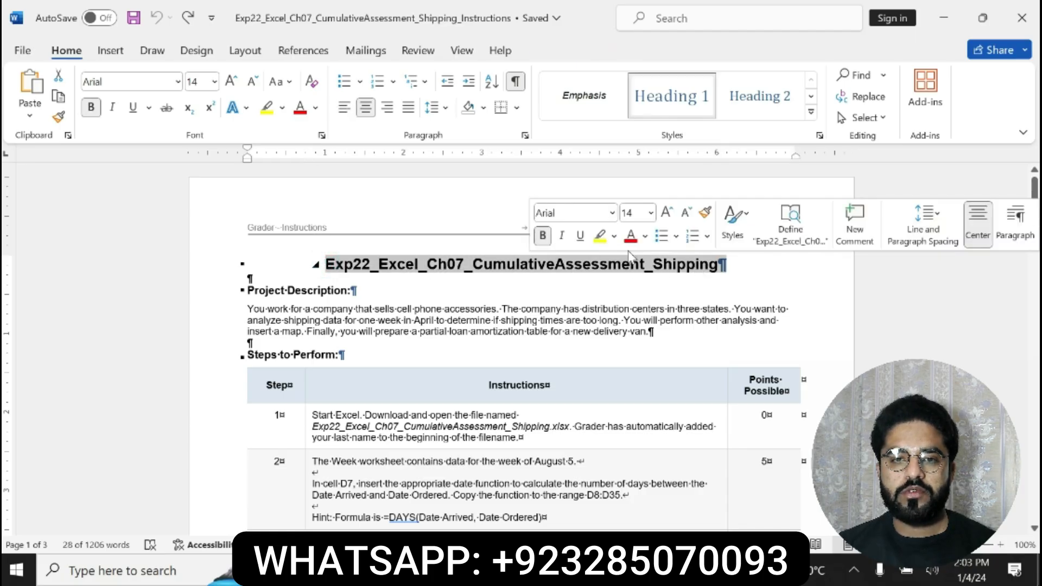
click(542, 235)
click(543, 235)
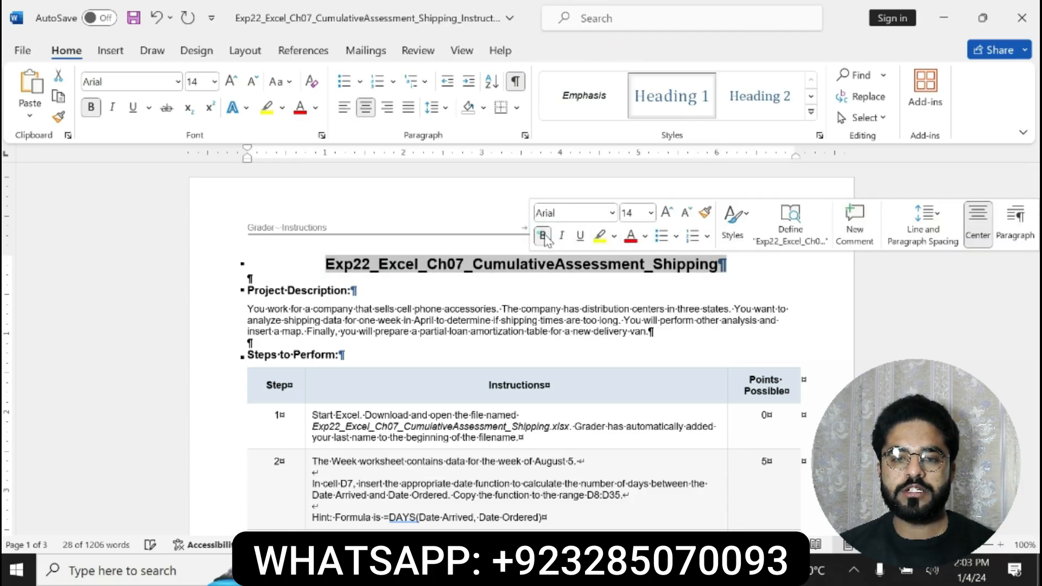
click(599, 235)
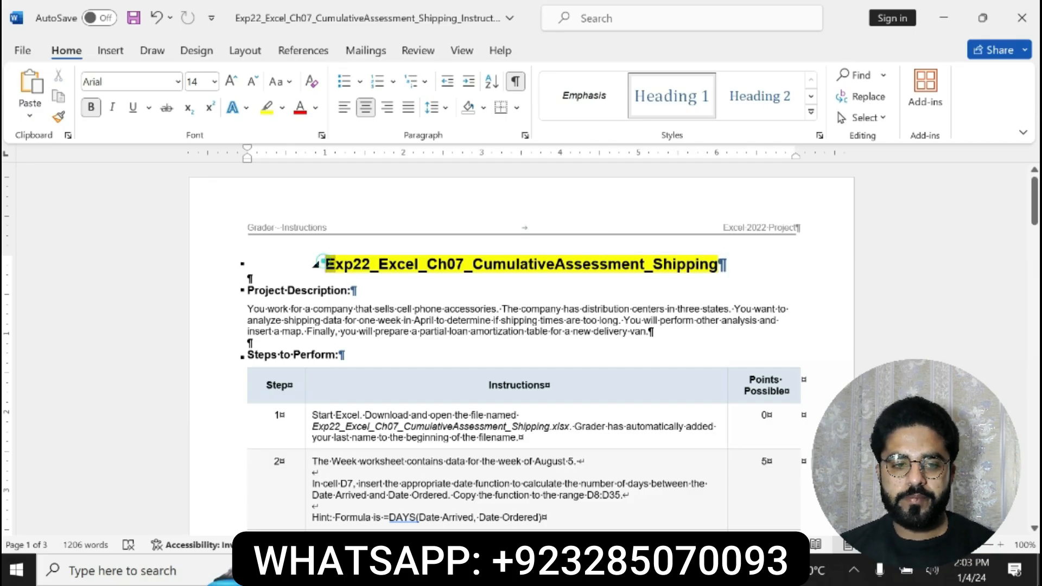
drag(324, 264, 727, 265)
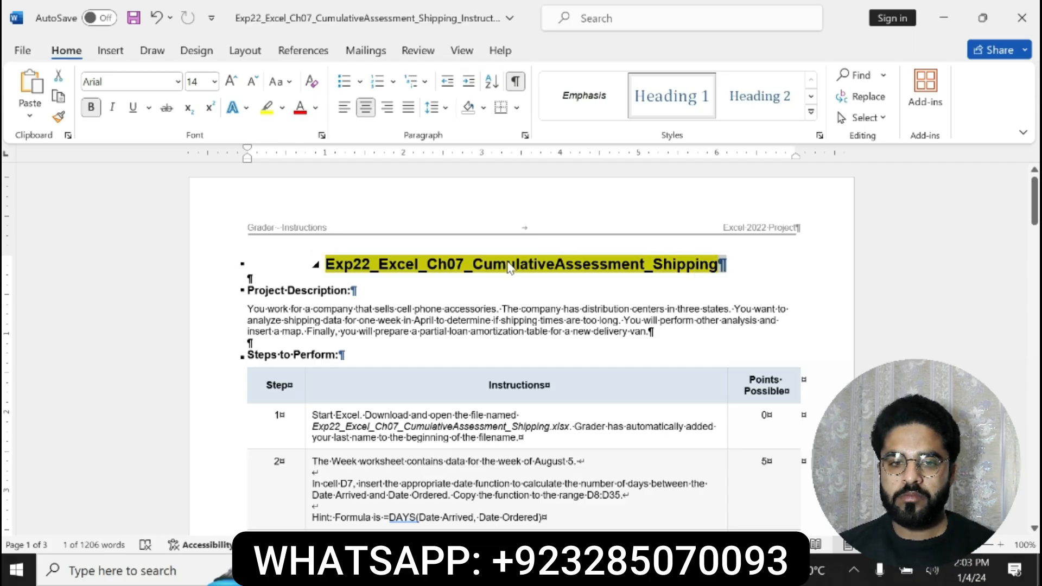
Highlight the Project Description heading and its paragraph in yellow
drag(246, 290, 654, 332)
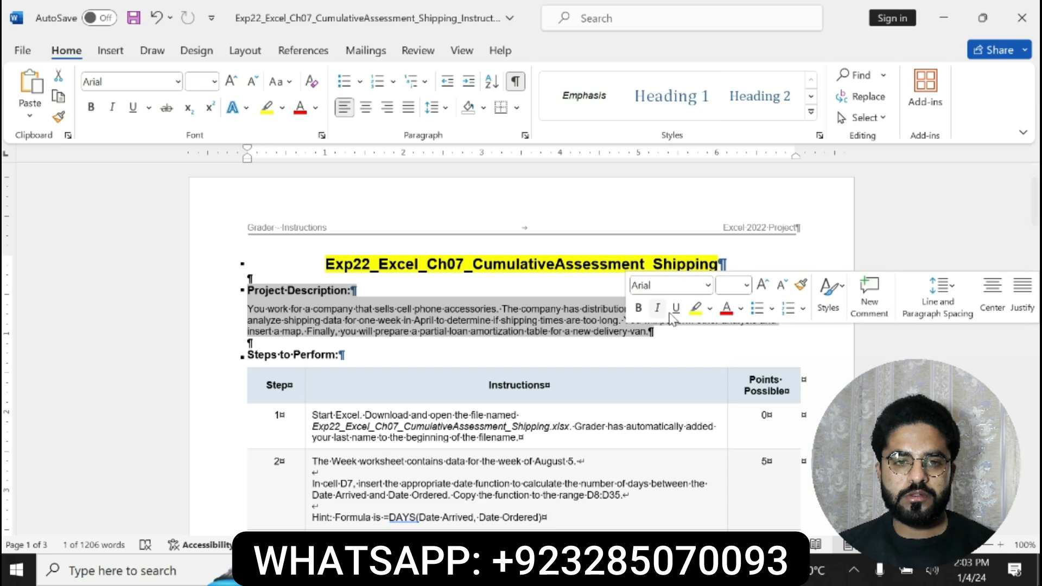
click(694, 310)
drag(248, 290, 653, 332)
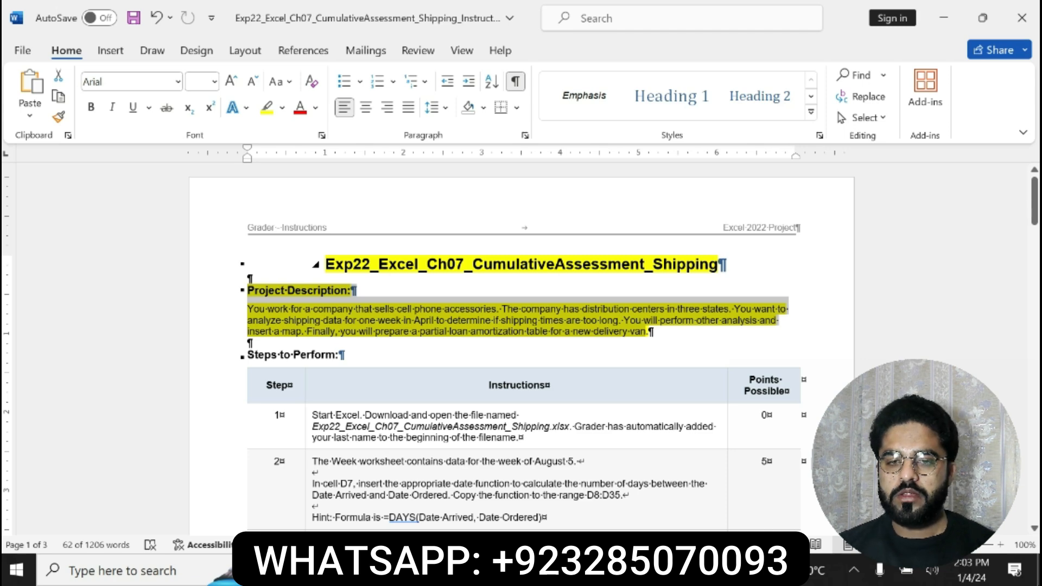
click(266, 317)
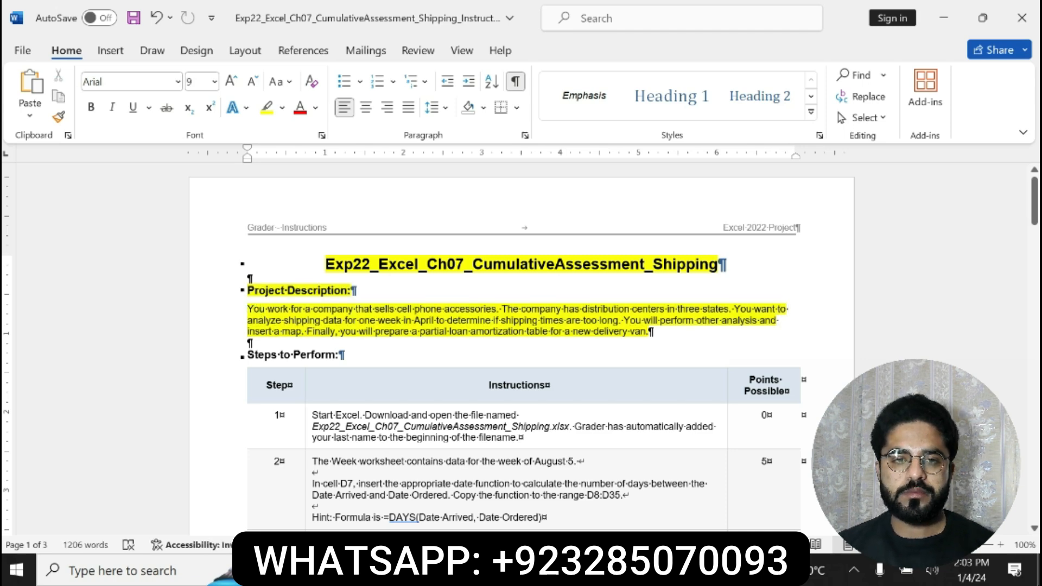
drag(258, 308, 654, 332)
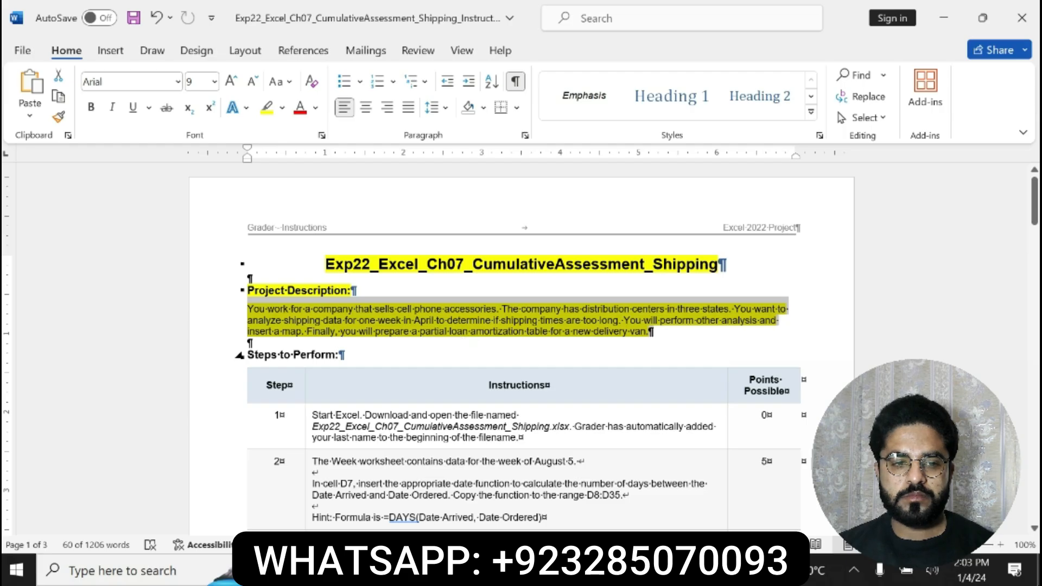
Switch to the Excel workbook and undo the Arrival Weekday formulas and the Total Days fill on the Week sheet
key(alt+Tab)
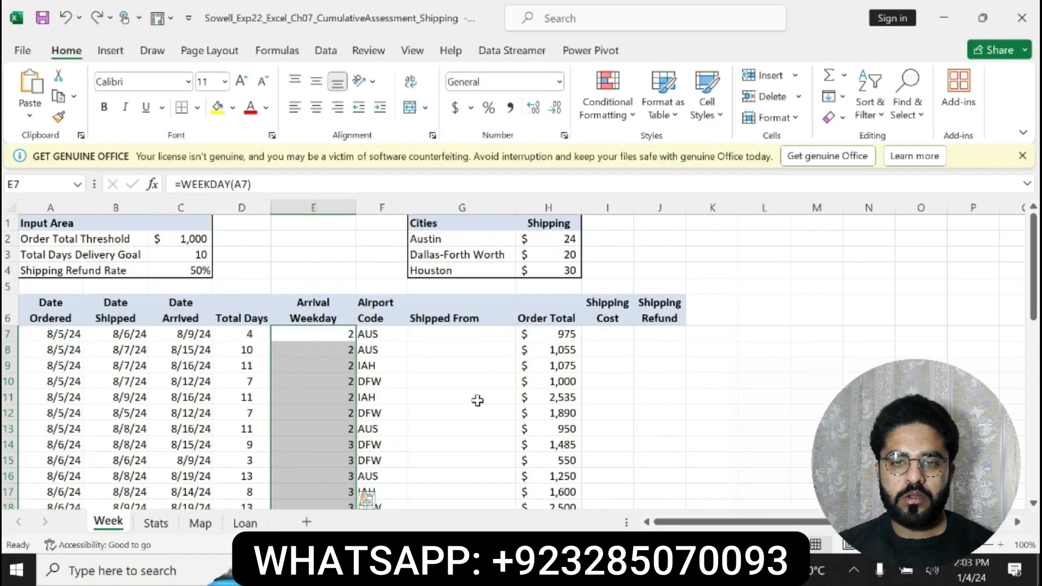
key(ctrl+z)
key(ctrl+z)
key(ctrl+z)
key(ctrl+z)
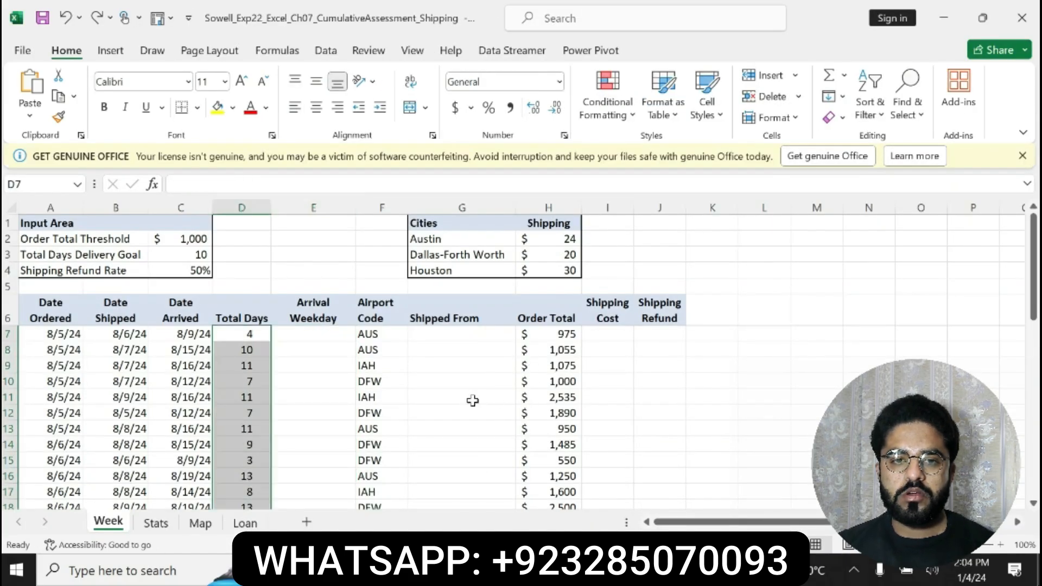
Return to the Word instructions and undo the formatting applied to the title and project description
key(alt+Tab)
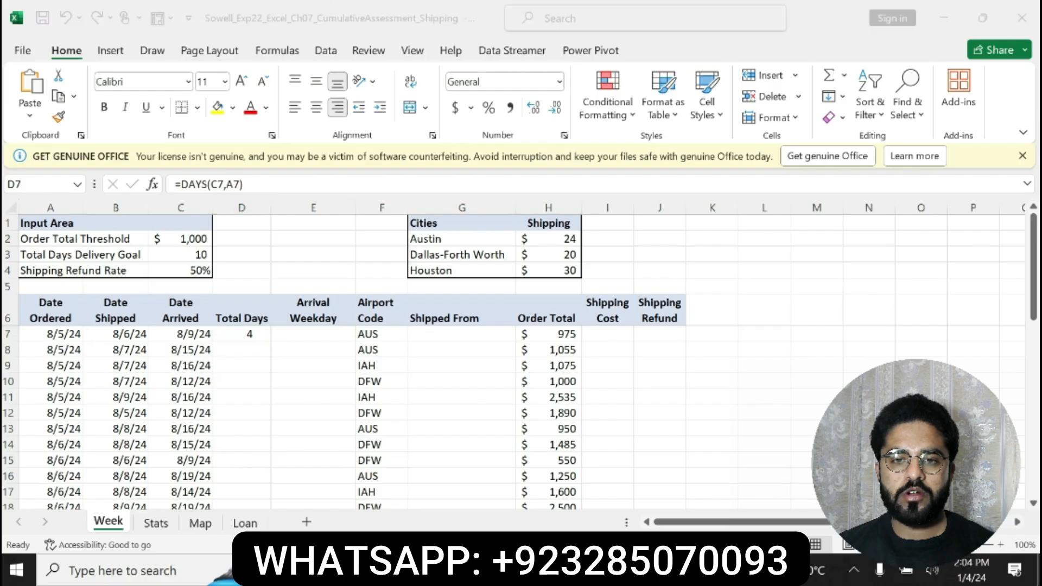
key(ctrl+z)
key(ctrl+z)
key(ctrl+z)
key(ctrl+z)
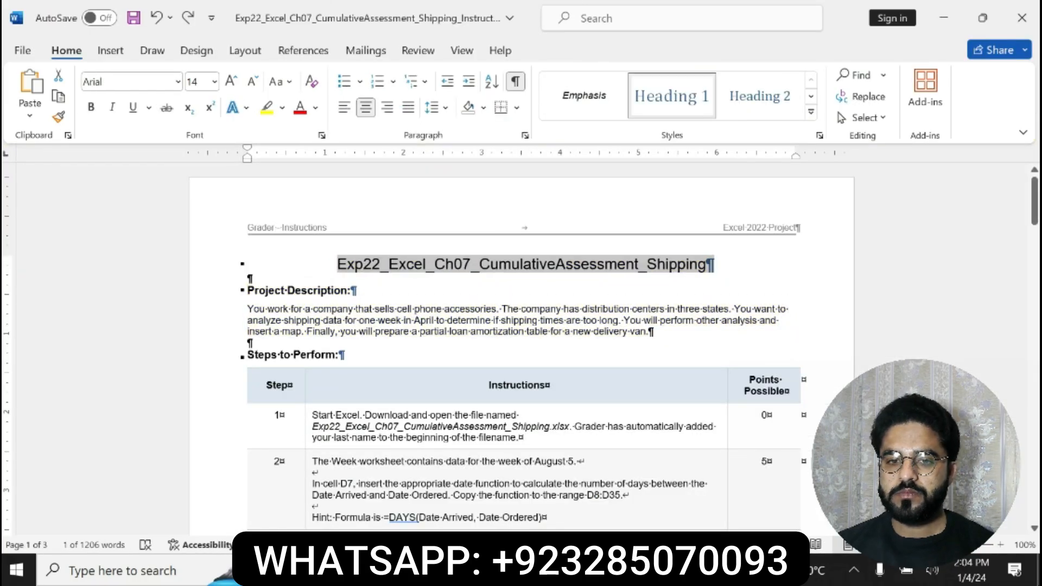
Make the step 1 instruction text bold and highlight it in yellow
drag(312, 414, 521, 438)
click(534, 407)
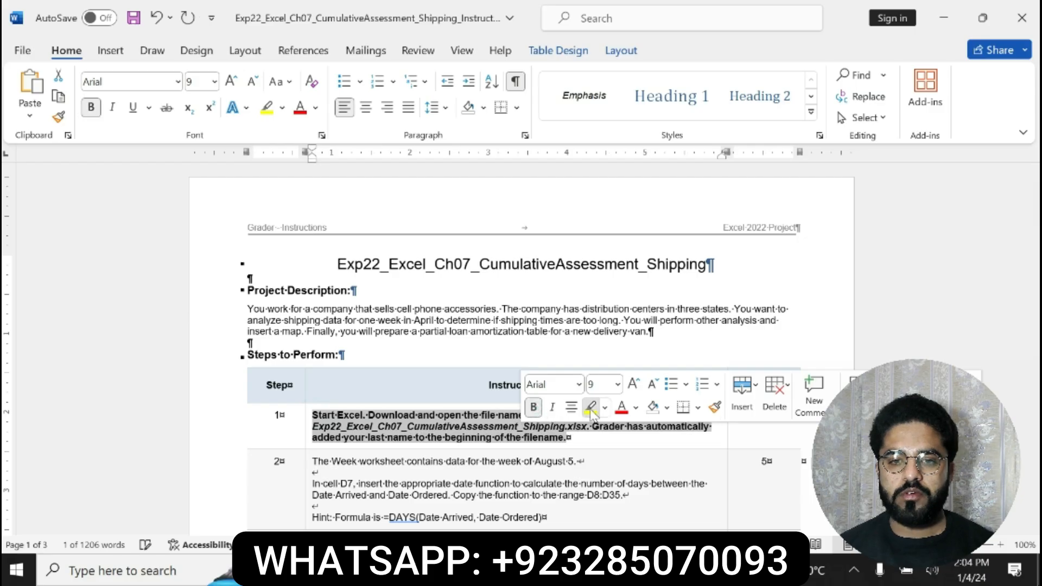
click(591, 408)
click(314, 414)
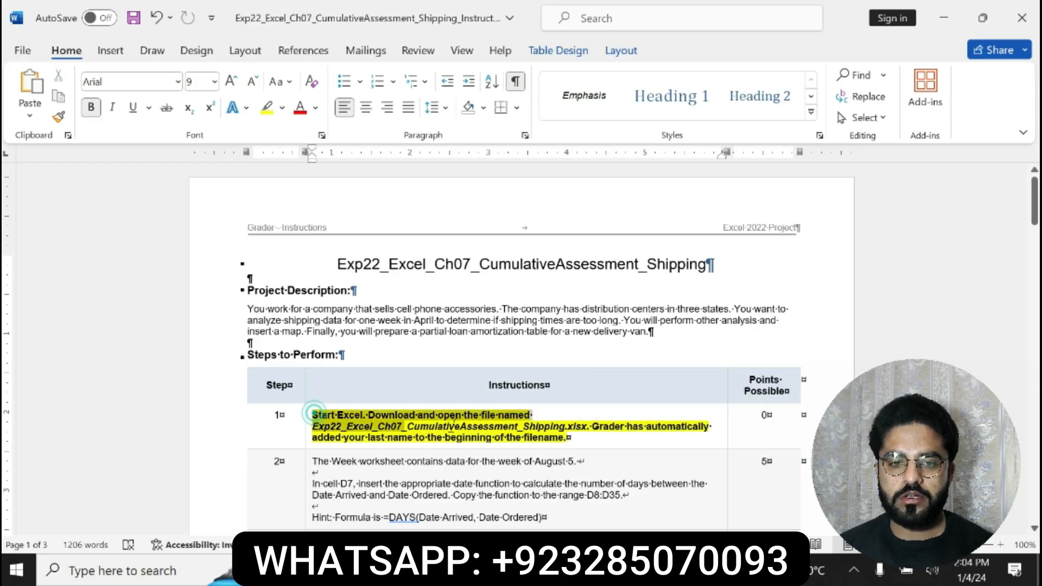
drag(454, 422, 571, 438)
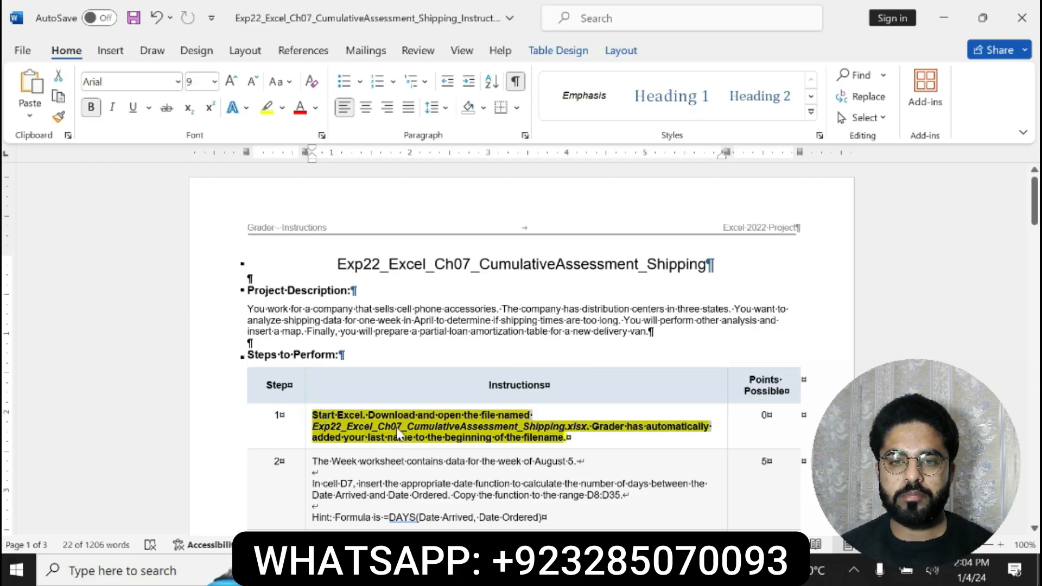
click(336, 449)
click(314, 416)
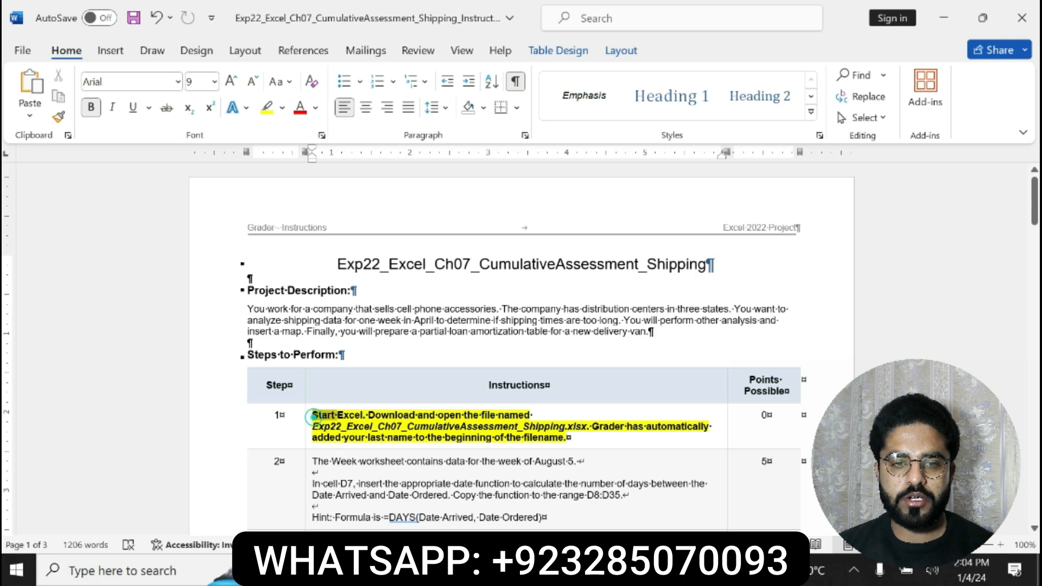
double_click(313, 415)
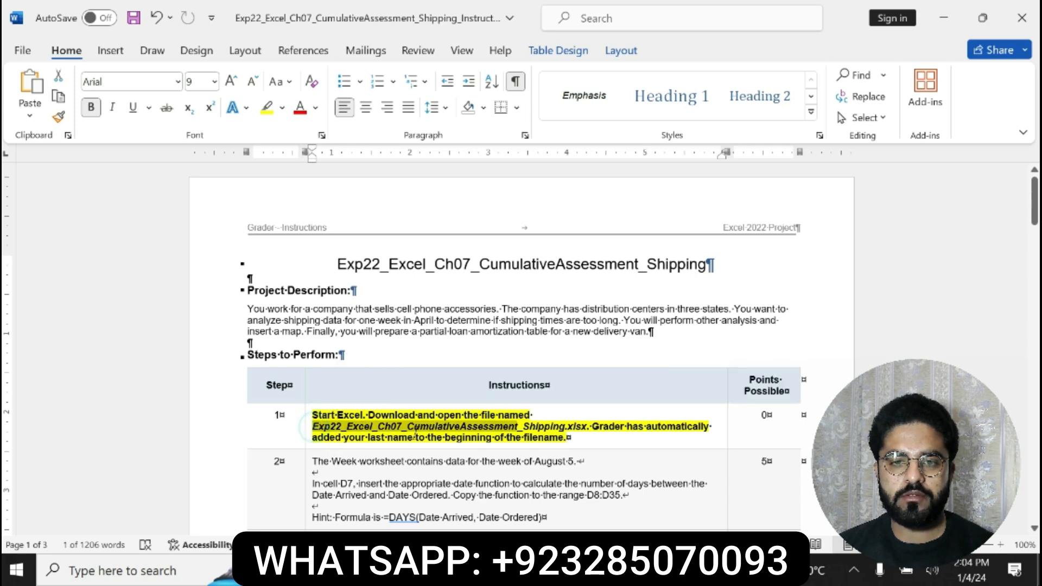
click(459, 426)
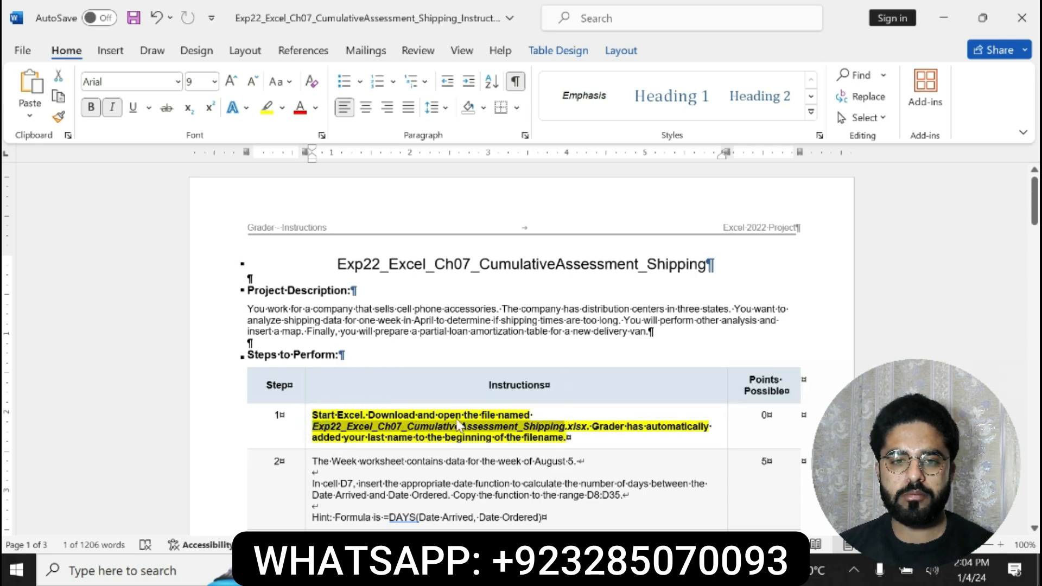
Switch to the Excel workbook and clear the formula from cell D7 of the Week sheet
key(alt+Tab)
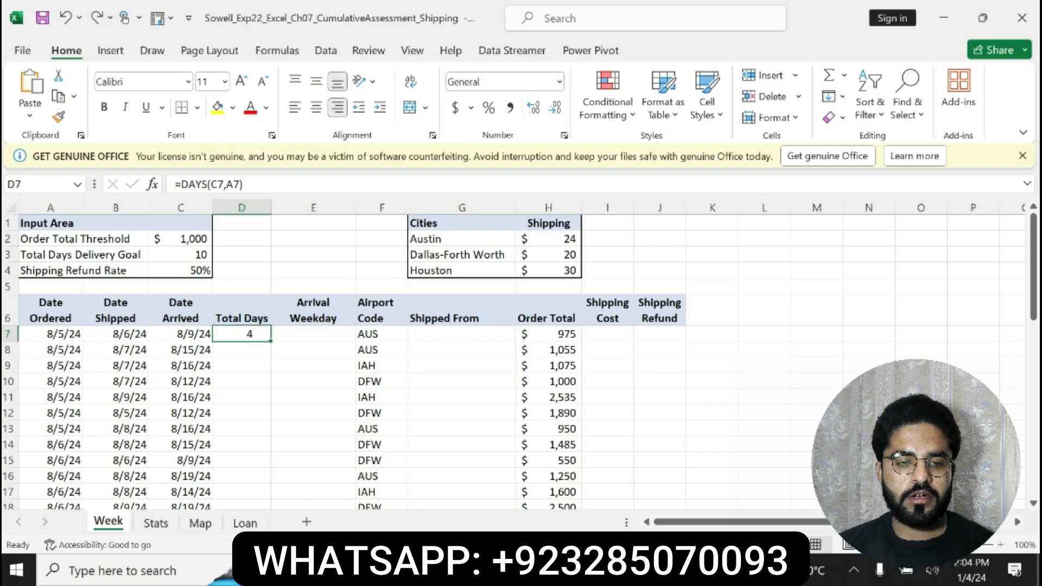
key(Delete)
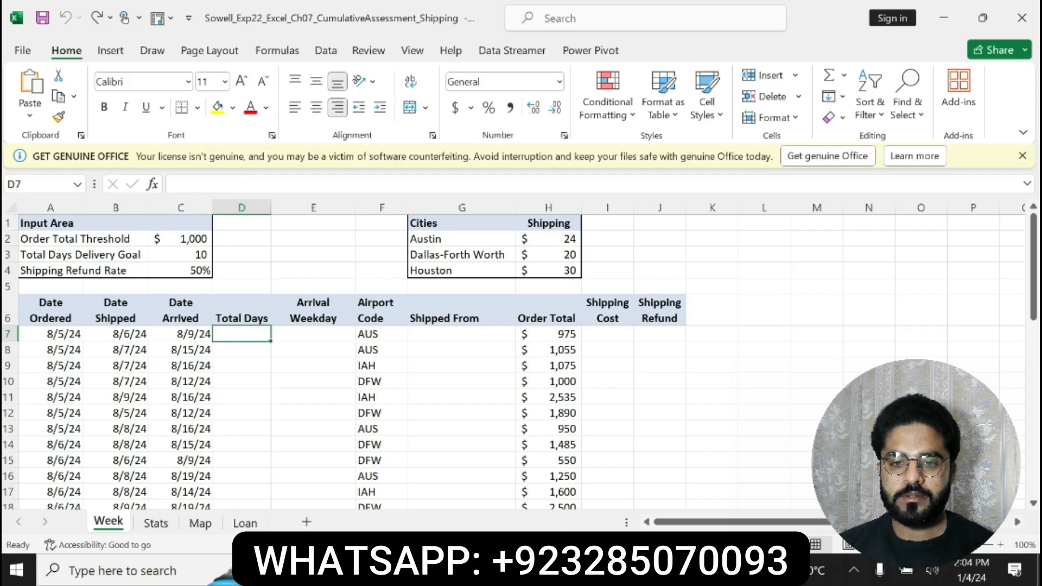
Return to the Word instructions and undo the bold and yellow highlight on the step 1 text
key(alt+Tab)
key(ctrl+z)
key(ctrl+z)
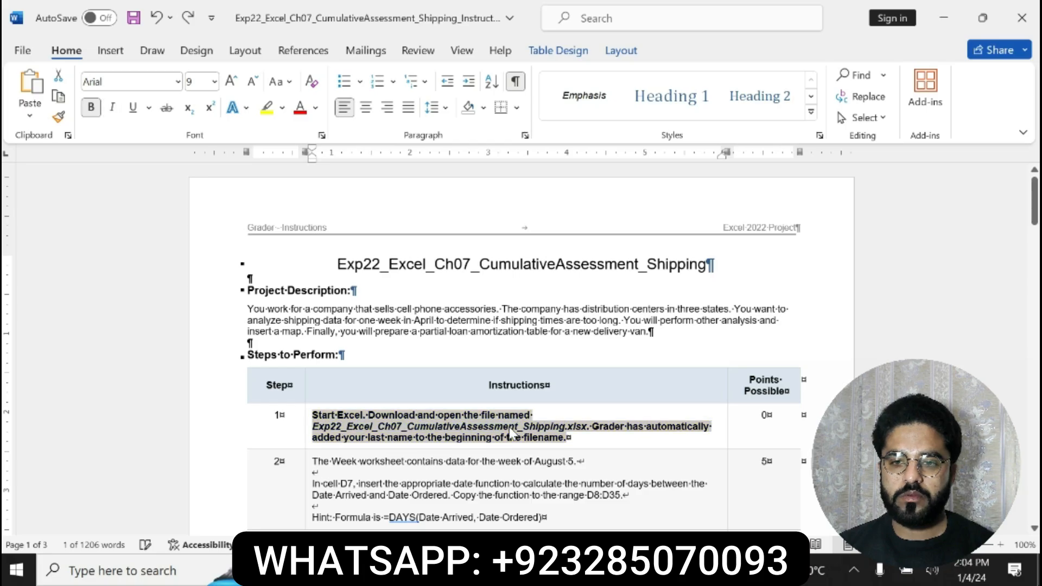
Make the whole step 2 instruction text bold and highlight it in yellow
scroll(509, 427, down, 3)
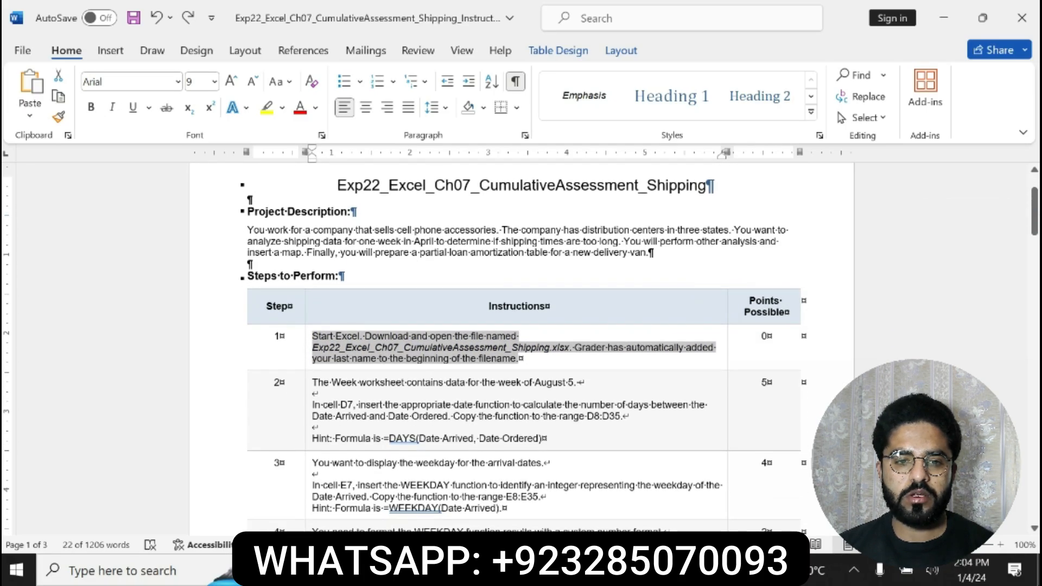
drag(304, 382, 542, 438)
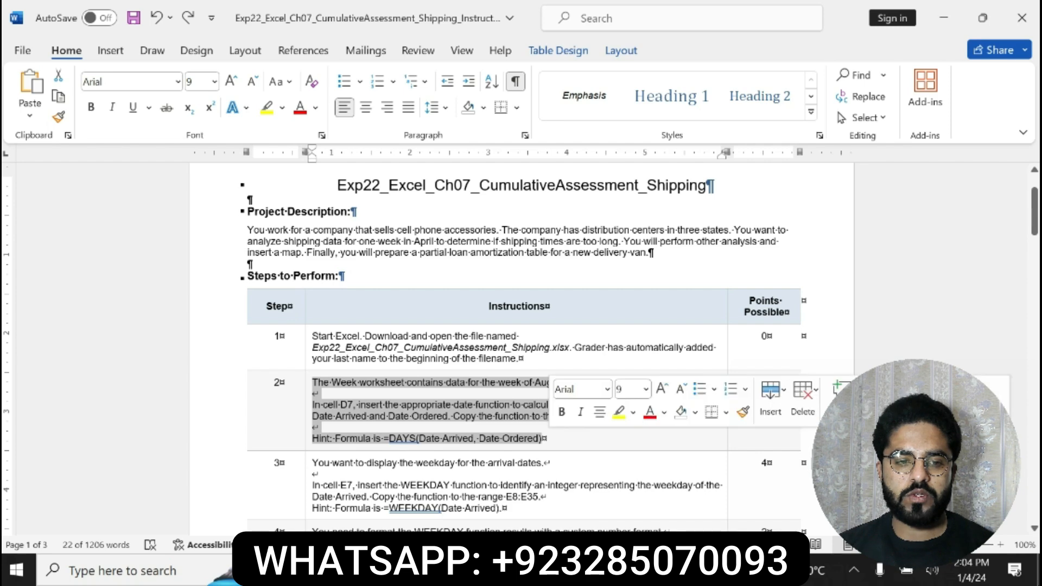
click(561, 411)
click(618, 412)
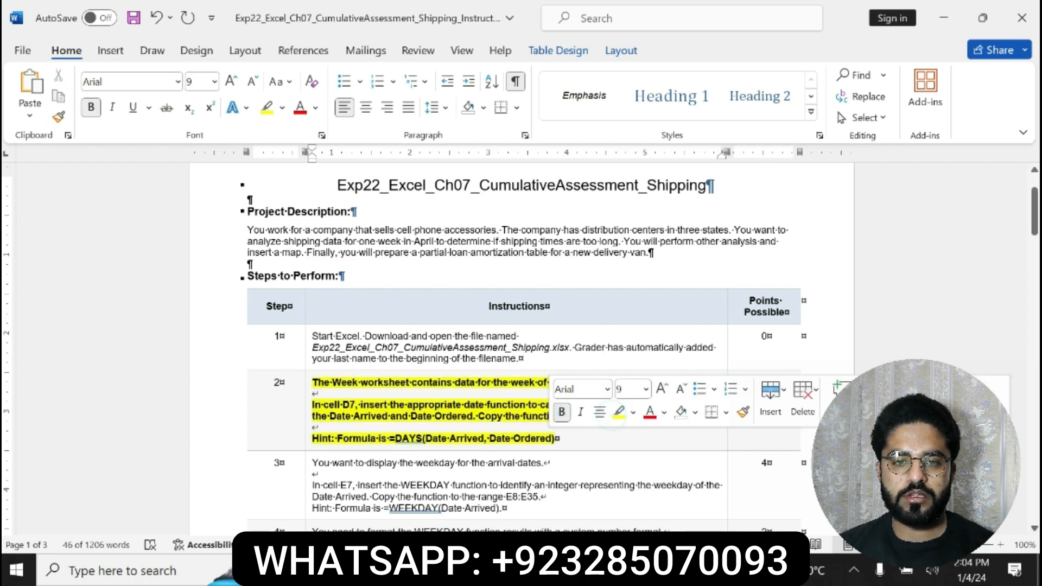
Read step 2's instruction for cell D7 and its formula hint, checking them against the Week sheet in Excel
drag(312, 405, 577, 406)
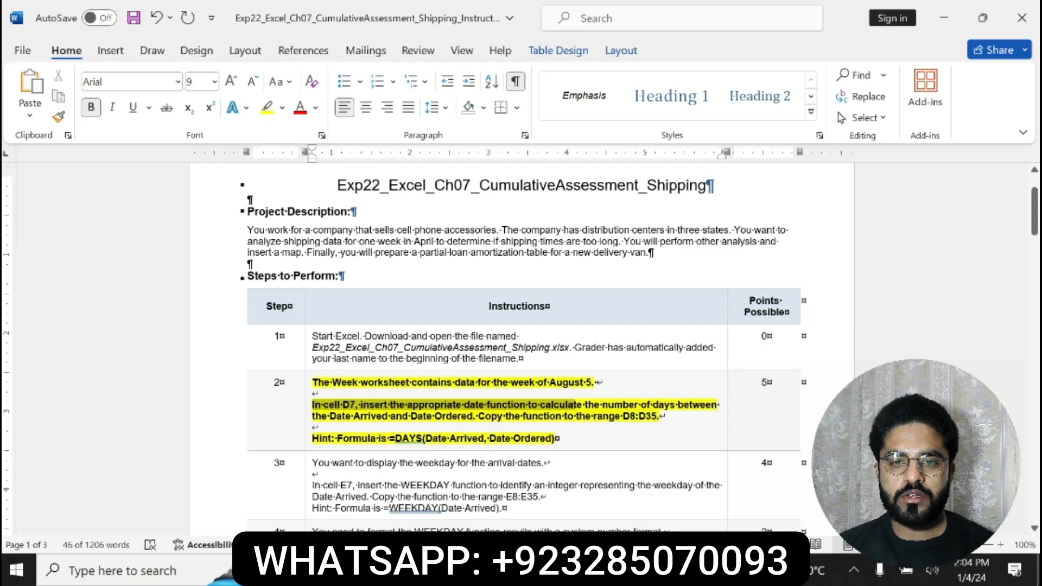
drag(574, 404, 689, 417)
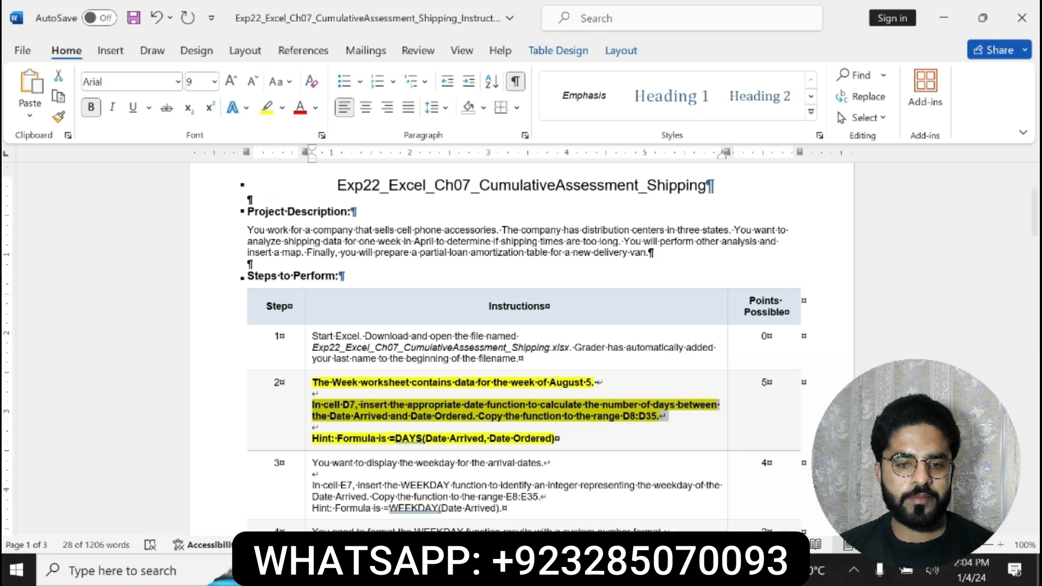
key(alt+Tab)
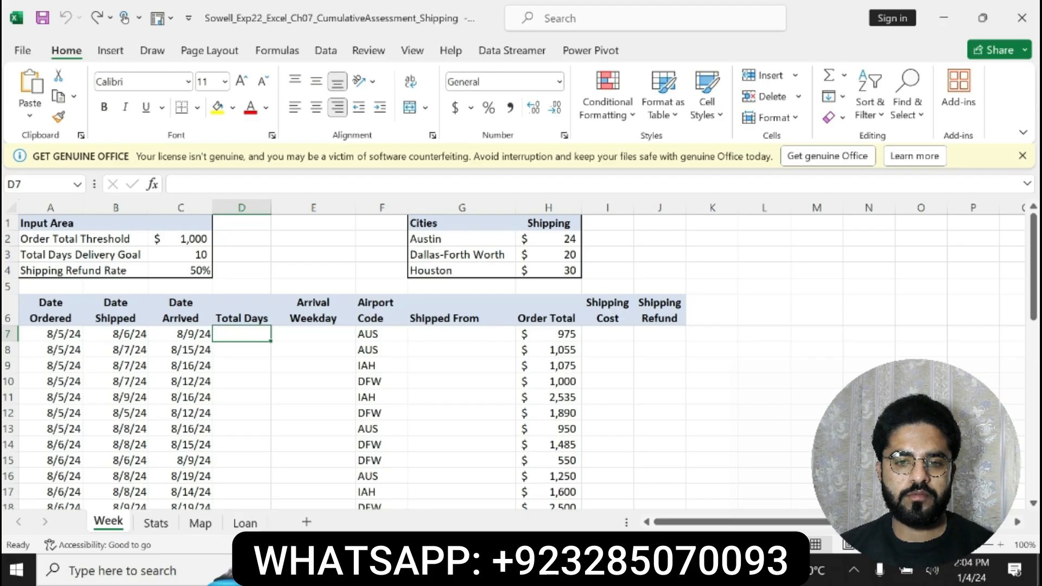
click(586, 570)
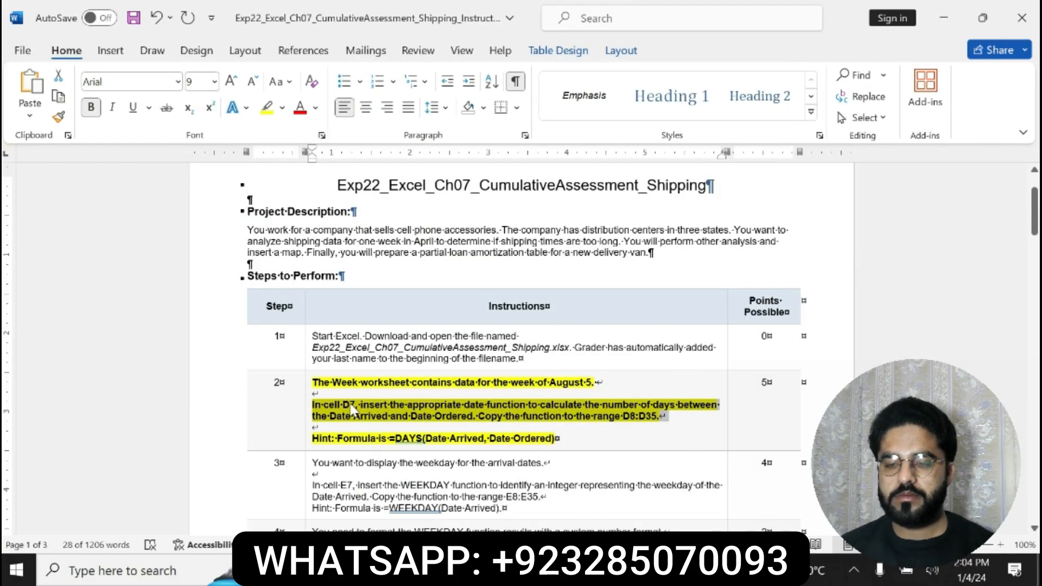
click(362, 415)
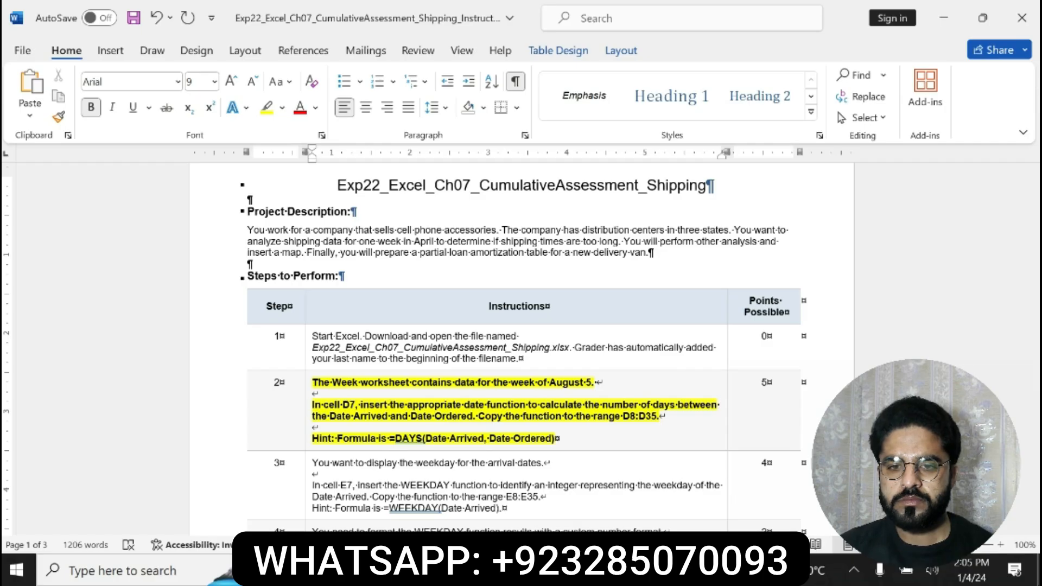
drag(390, 439, 554, 439)
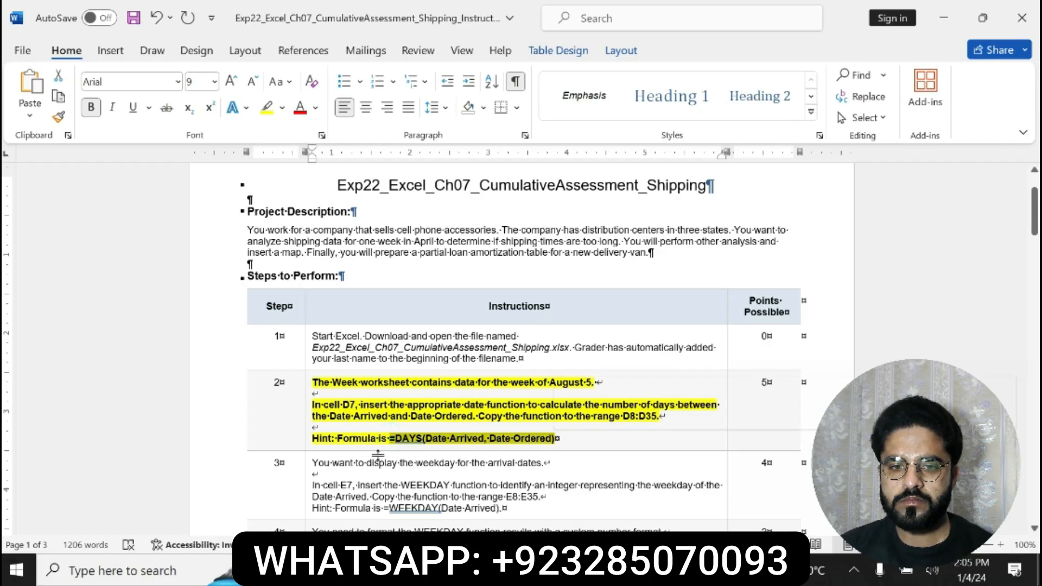
Switch to the Excel workbook and enter =WEEKDAY(A7) in cell D7 of the Week sheet
key(alt+Tab)
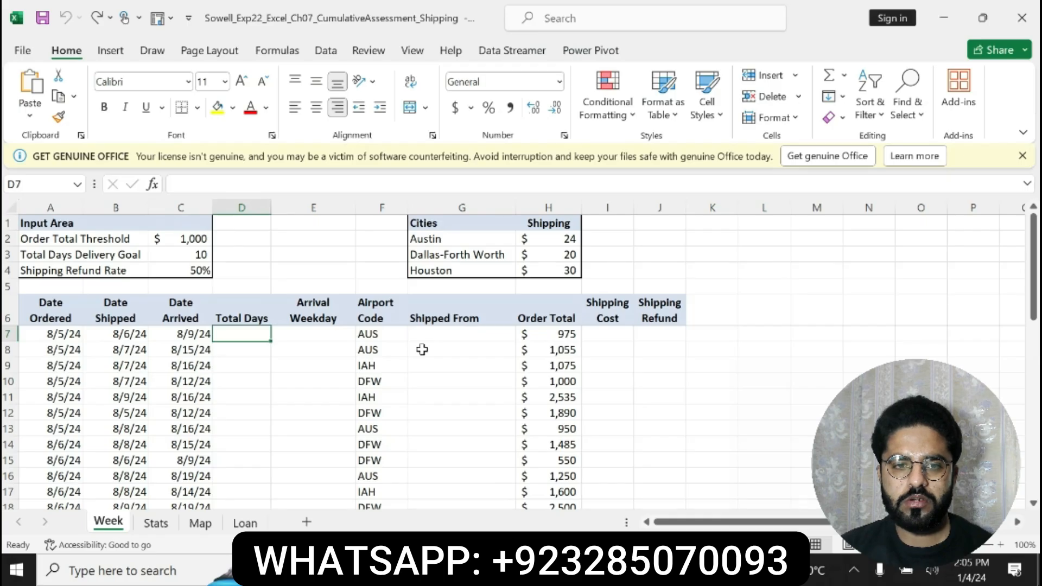
text(=wee)
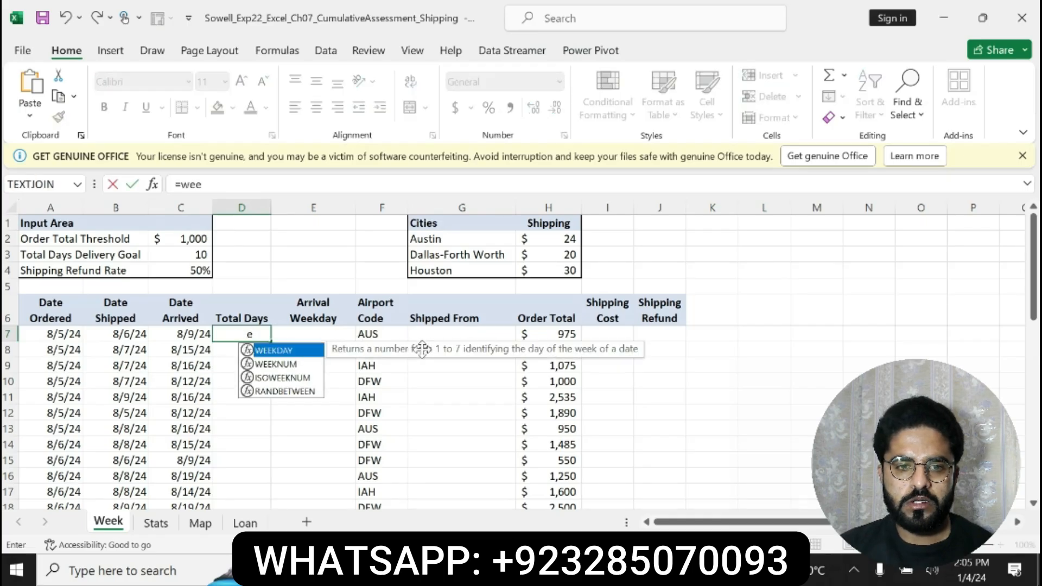
key(Tab)
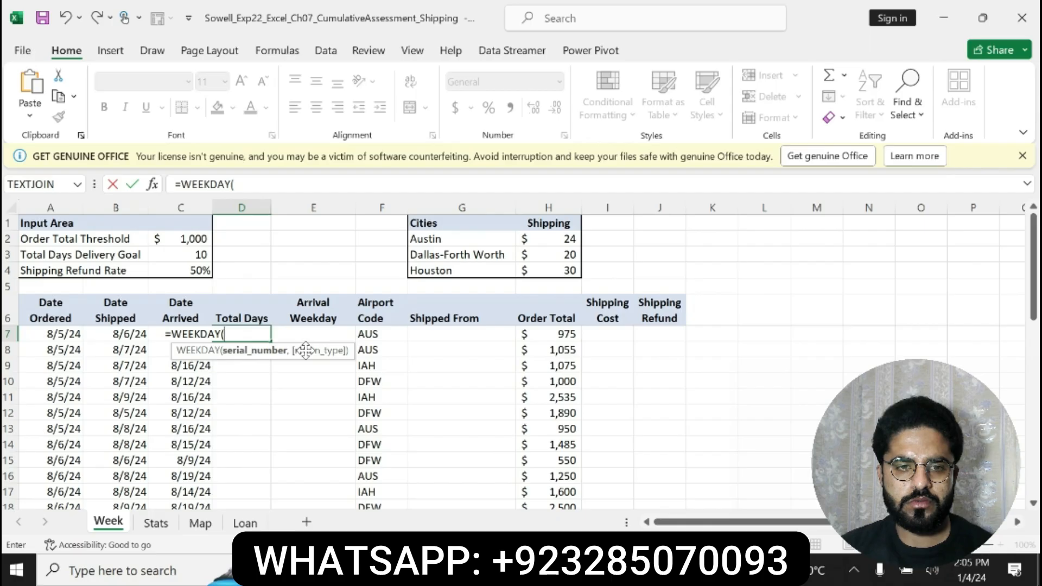
text(a7)
key(BackSpace)
key(BackSpace)
text(a7)
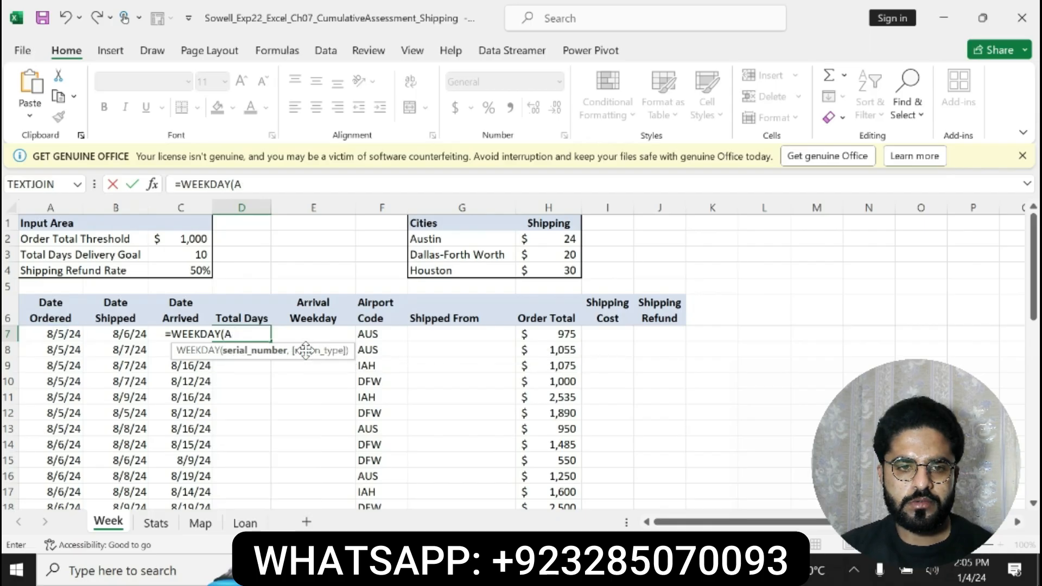
key(Return)
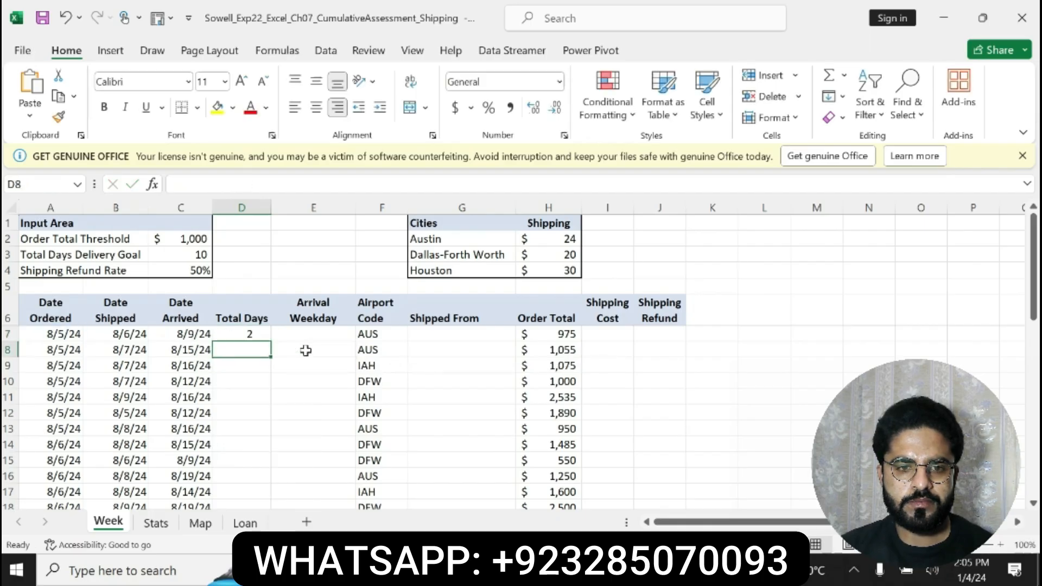
Add the Date Arrived cell C7 as first argument in D7, making the formula =WEEKDAY(C7,A7)
click(255, 334)
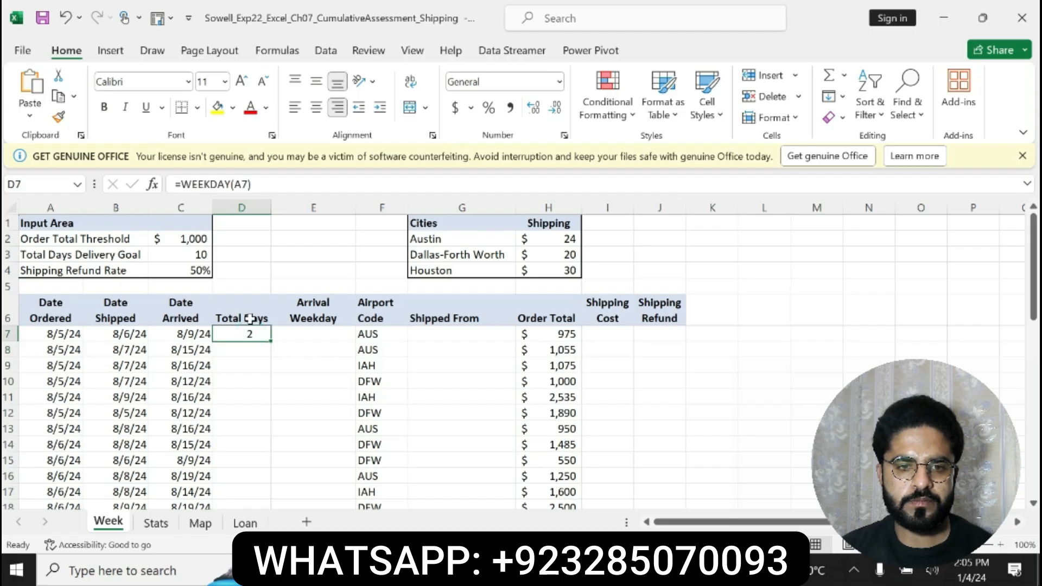
click(234, 184)
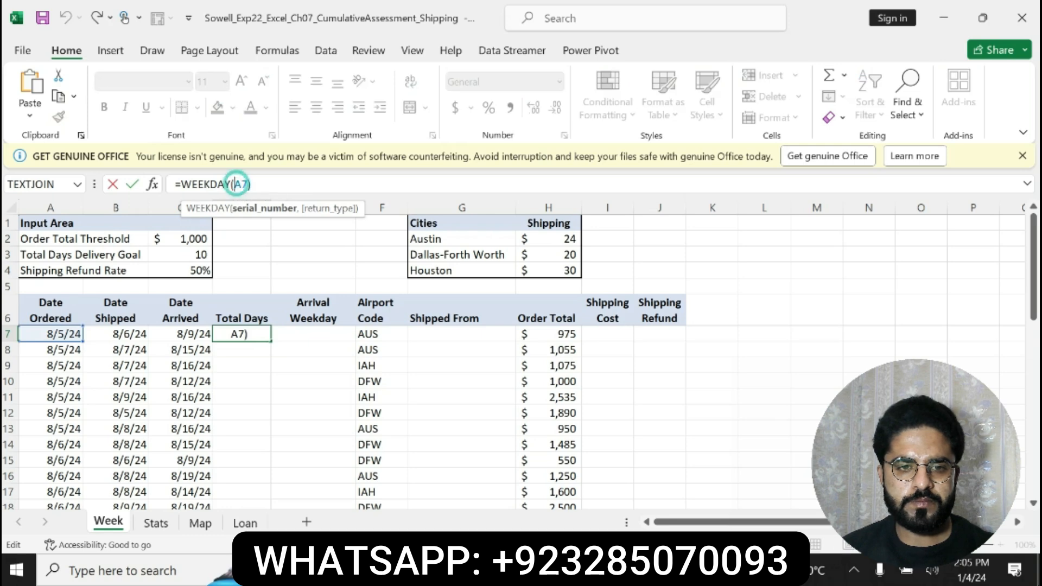
click(186, 335)
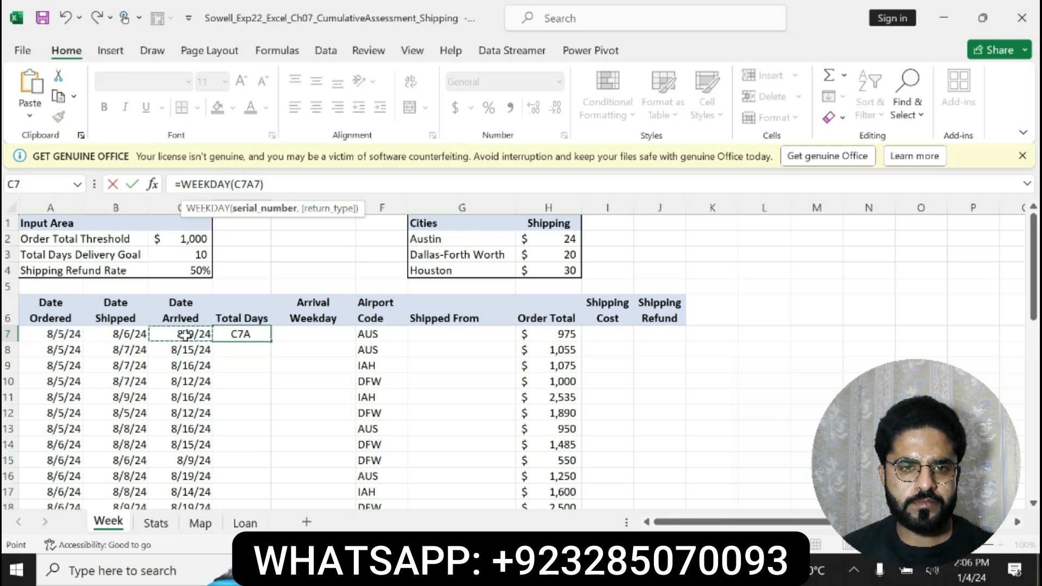
text(,)
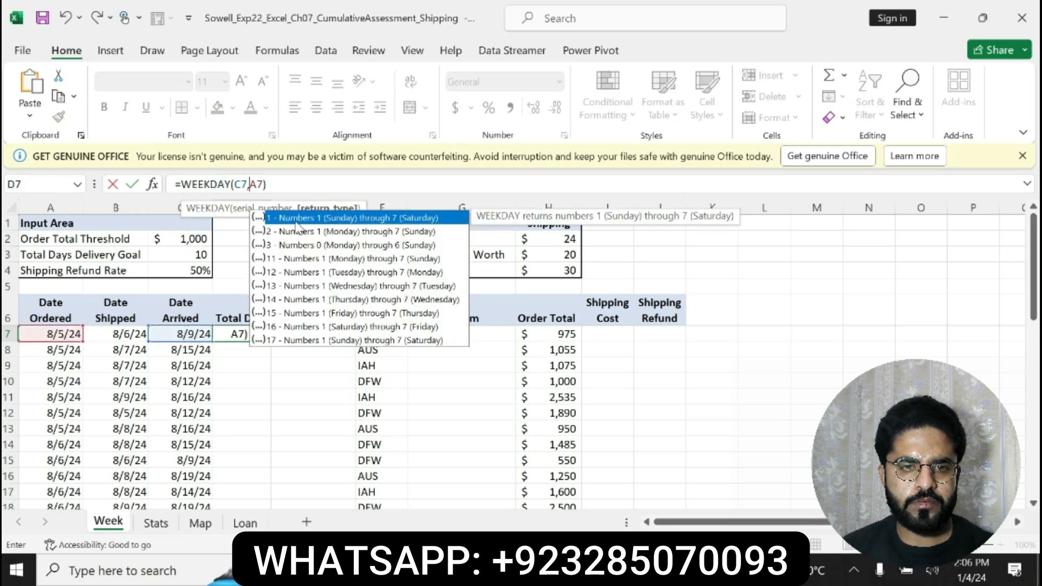
key(Return)
key(Up)
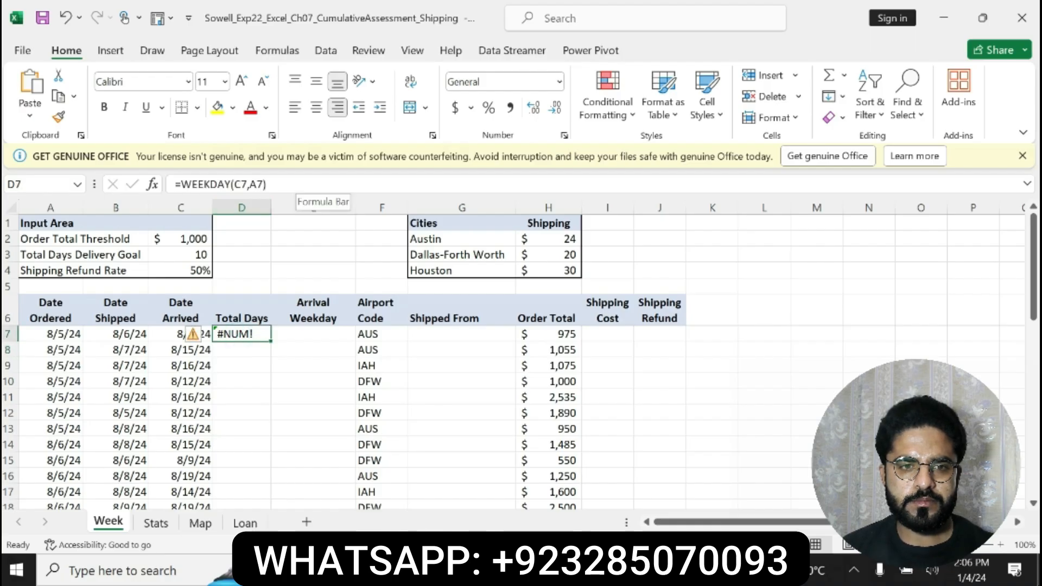
Switch to the Word instructions and check the formula hint given in step 2
key(alt+Tab)
click(498, 415)
drag(396, 439, 556, 441)
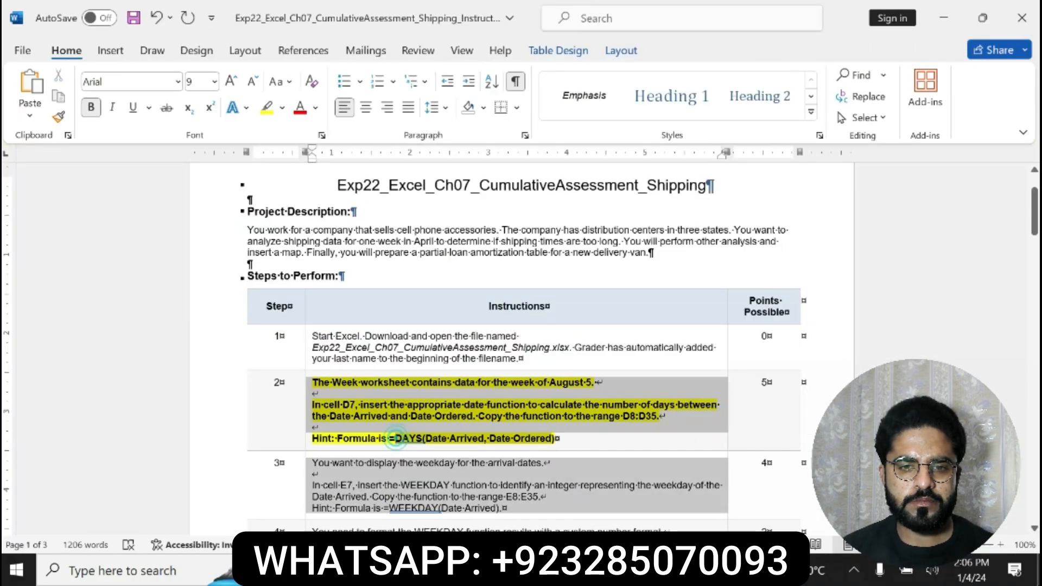
click(548, 440)
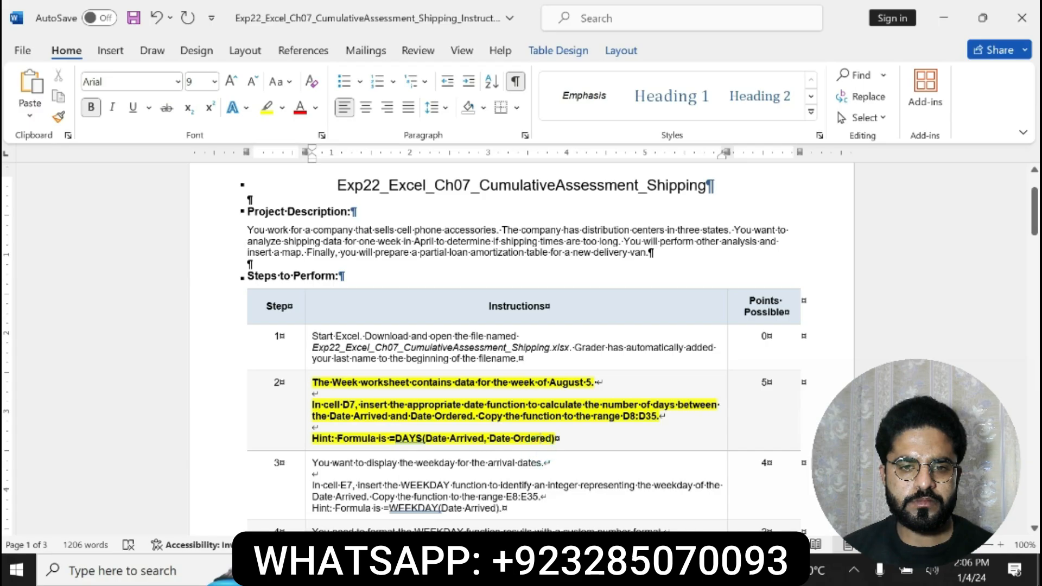
drag(396, 438, 555, 440)
Switch back to the Excel workbook and try replacing the function in D7 with =DAY(C7,A7)
key(alt+Tab)
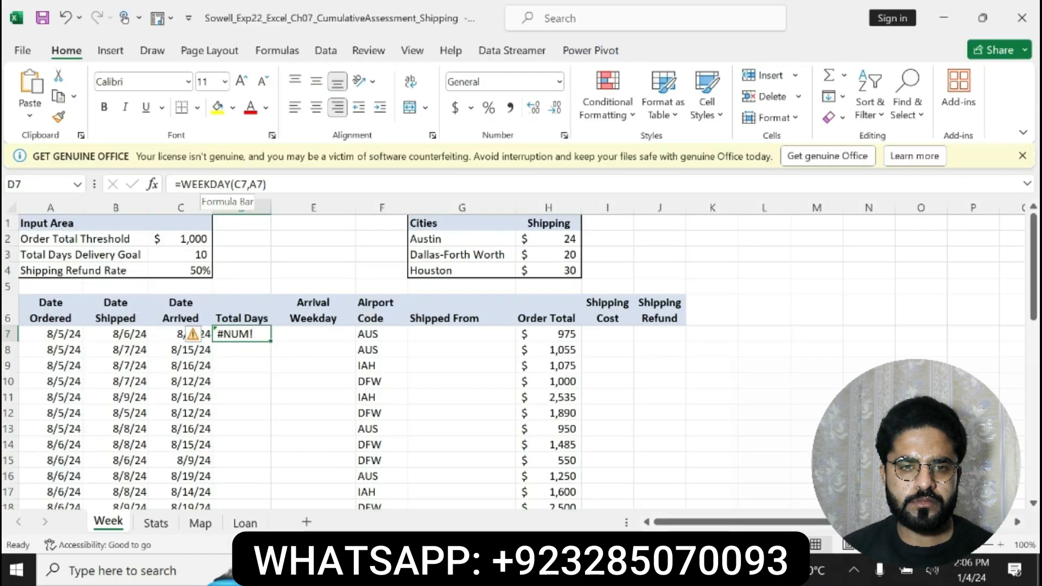
click(209, 183)
key(BackSpace)
key(BackSpace)
key(BackSpace)
key(BackSpace)
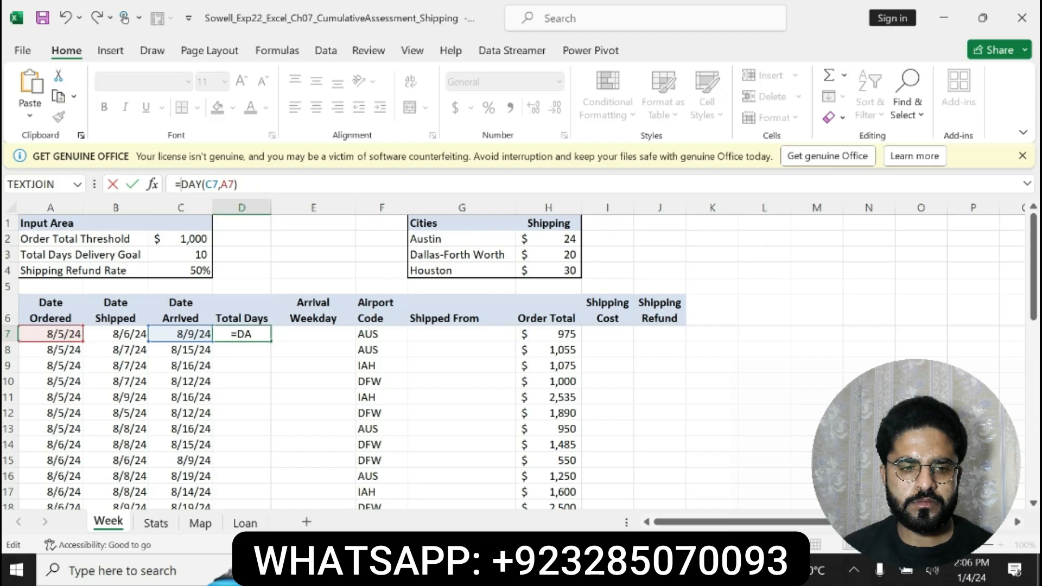
click(242, 184)
key(Return)
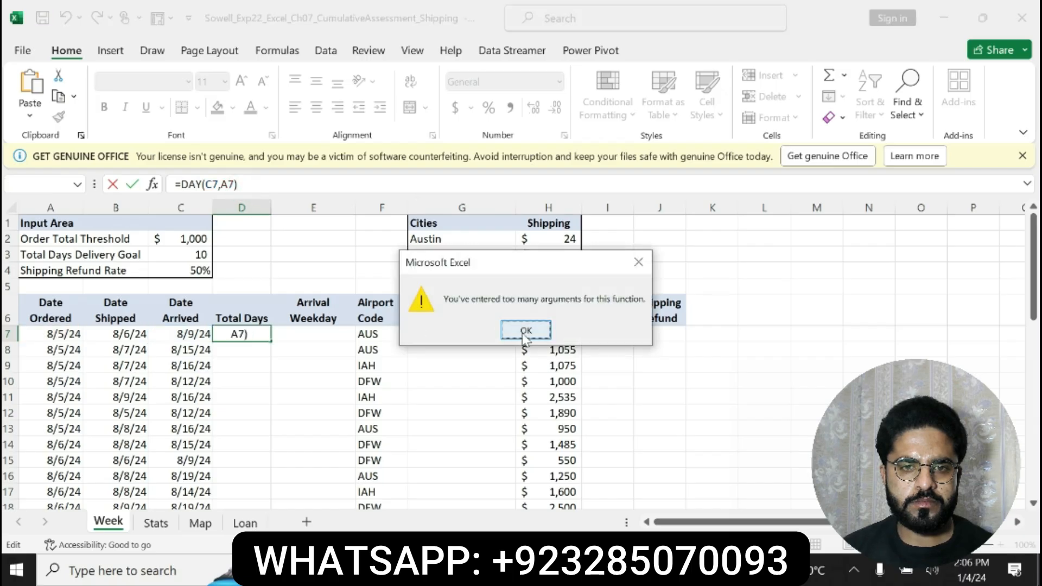
click(634, 263)
Correct the formula in D7 to =DAYS(C7,A7) and copy it down the Total Days column
click(201, 184)
text(S)
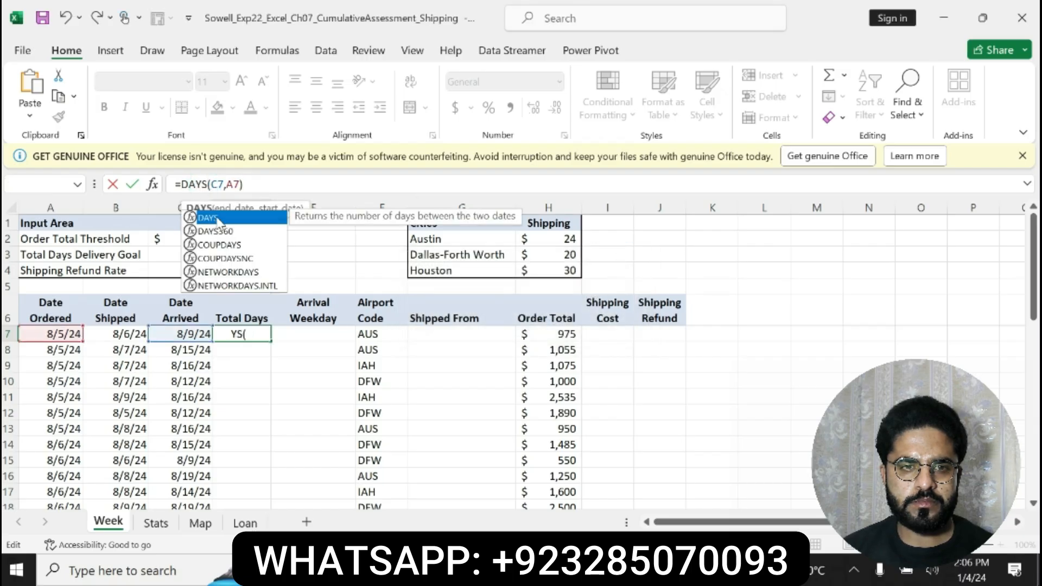
click(266, 184)
key(Return)
click(254, 334)
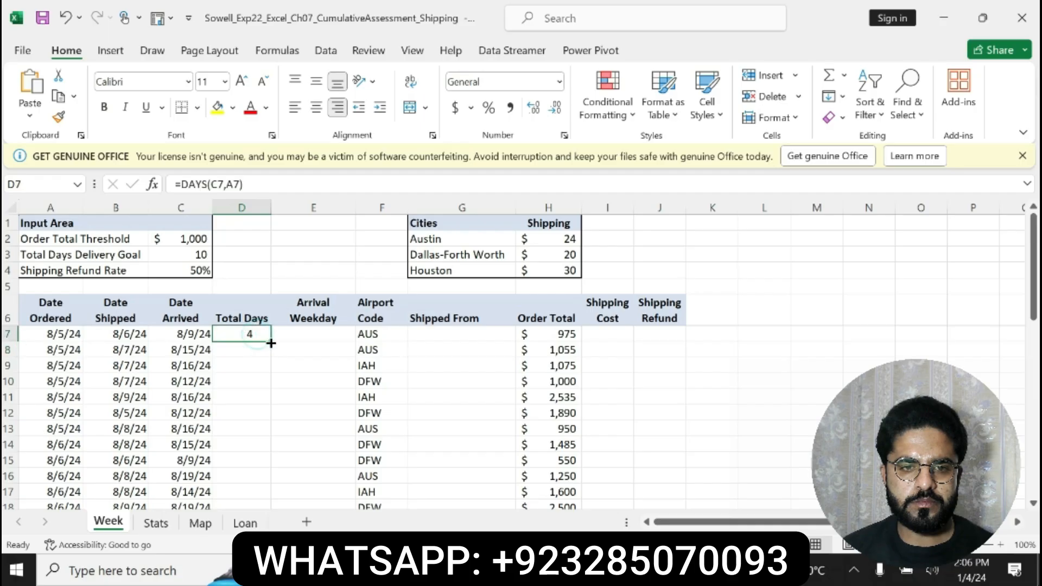
double_click(271, 342)
Return to the Word instructions and undo the bold and yellow highlight on the step 2 text
key(alt+Tab)
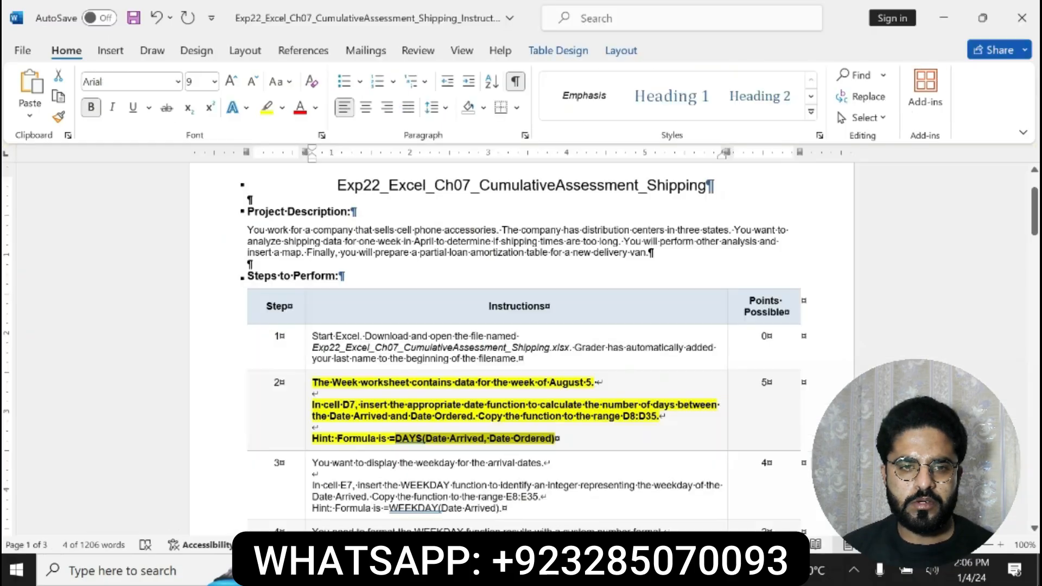
key(ctrl+z)
key(ctrl+z)
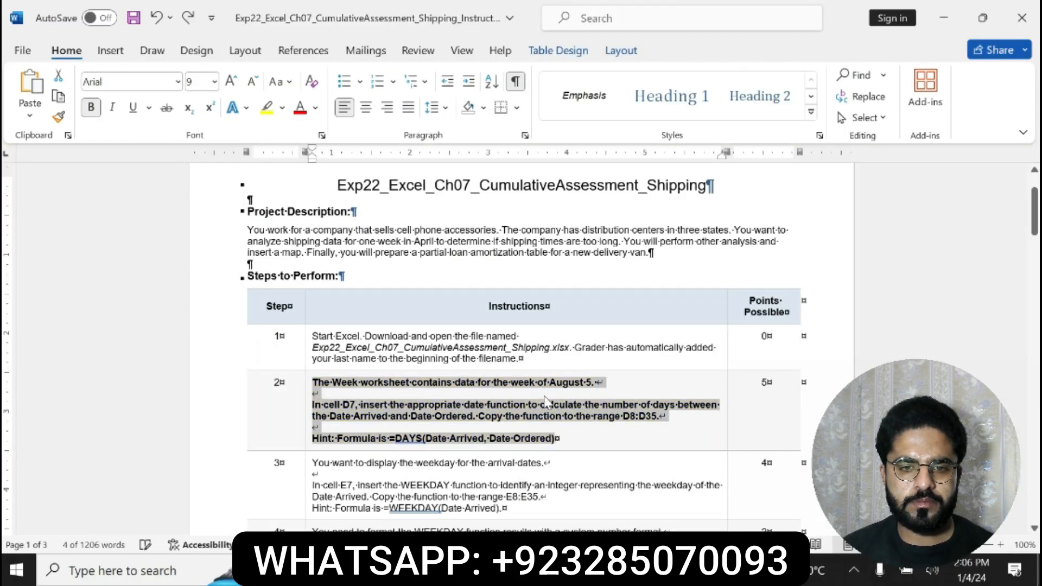
Make the whole step 3 instruction text bold and highlight it in yellow
scroll(521, 347, down, 3)
drag(312, 375, 503, 420)
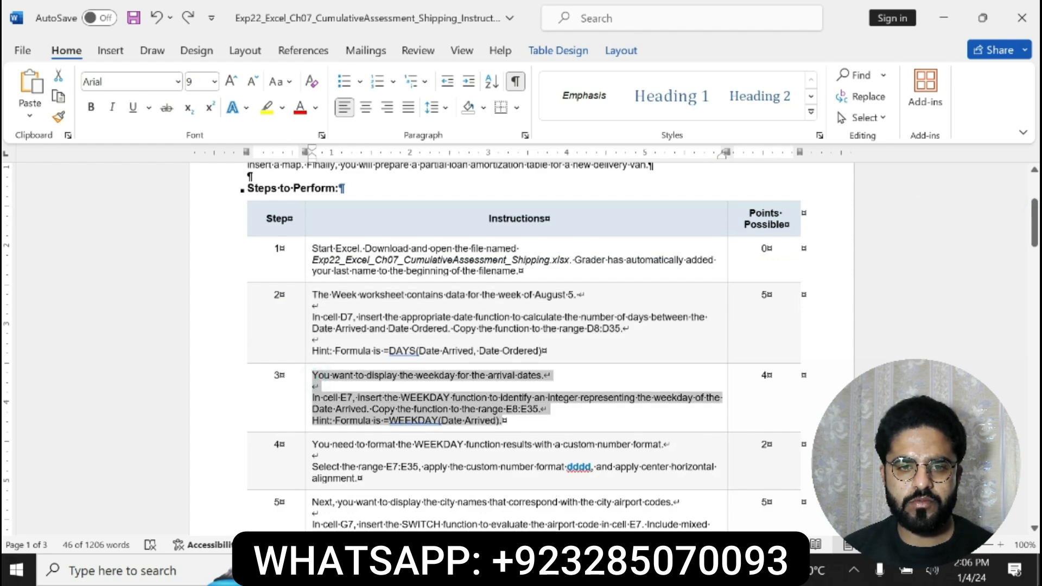
click(513, 394)
click(568, 396)
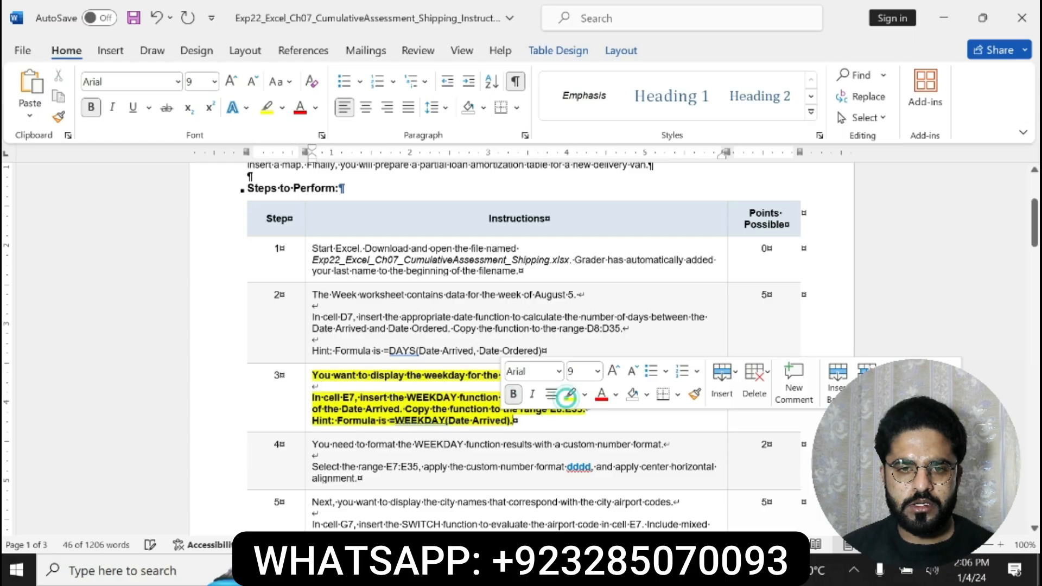
Read step 3's instruction for cell E7, including the range to copy to and the formula hint
click(315, 374)
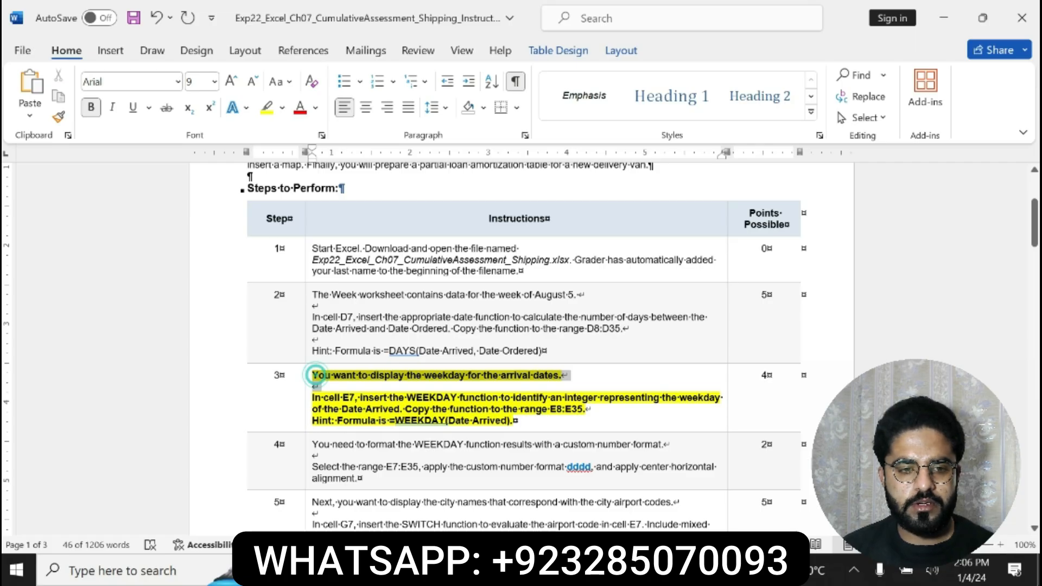
drag(317, 375, 427, 427)
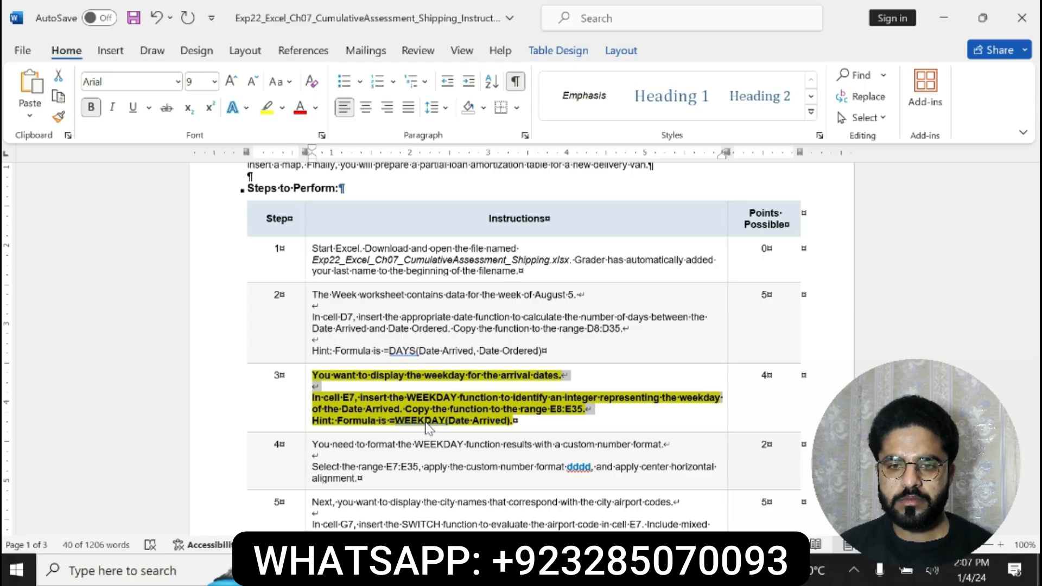
drag(314, 398, 515, 421)
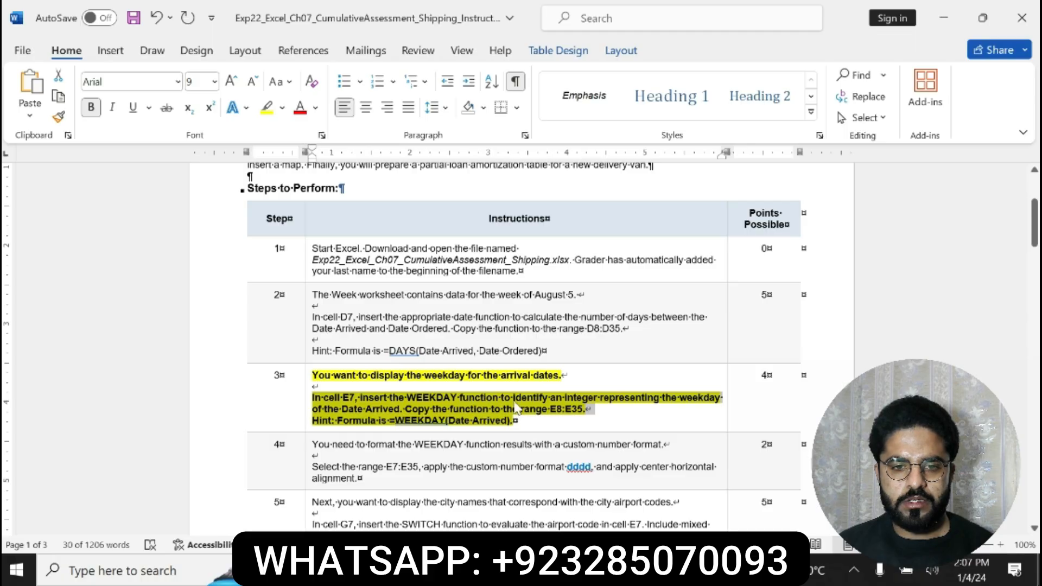
Switch to the Excel workbook, enter =WEEKDAY(C7) in cell E7 and copy it down the Arrival Weekday column
key(alt+Tab)
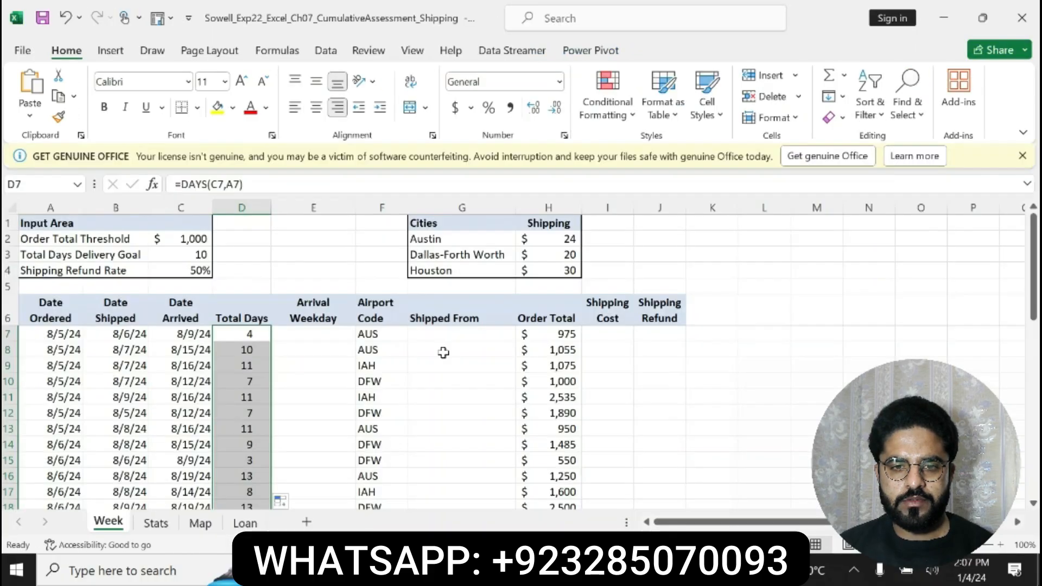
click(297, 338)
text(=)
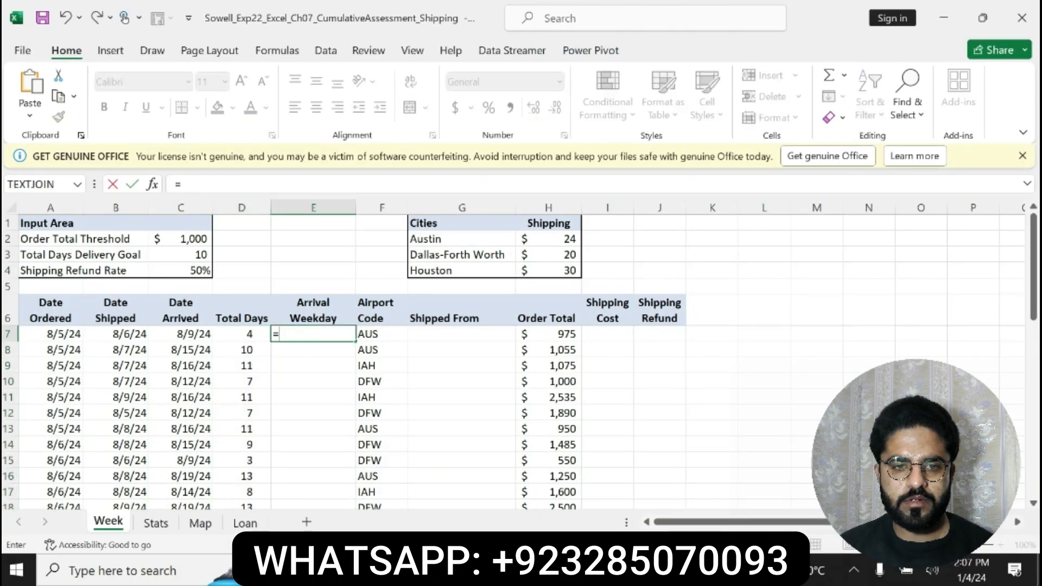
text(WE)
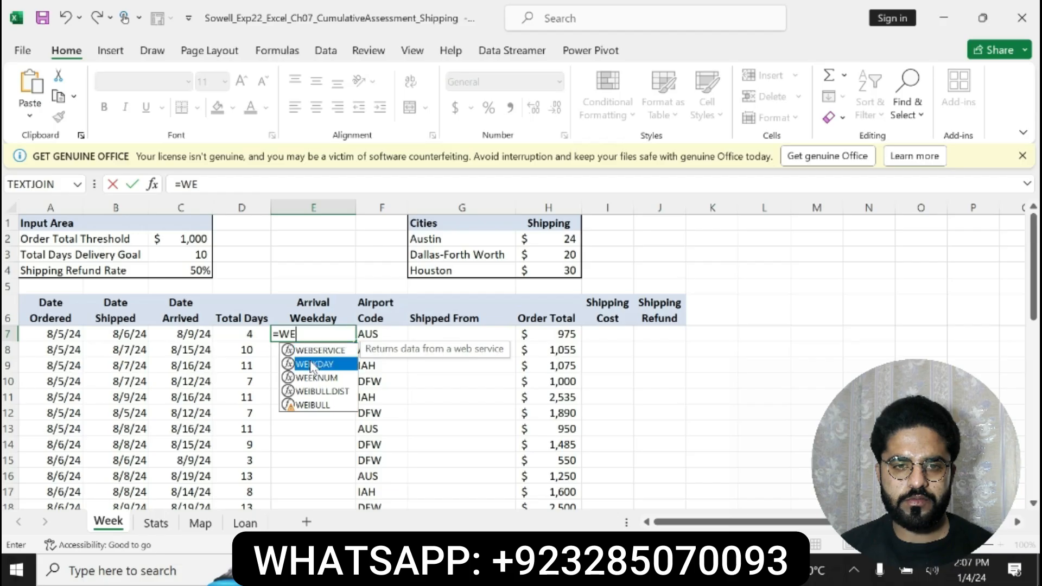
double_click(313, 364)
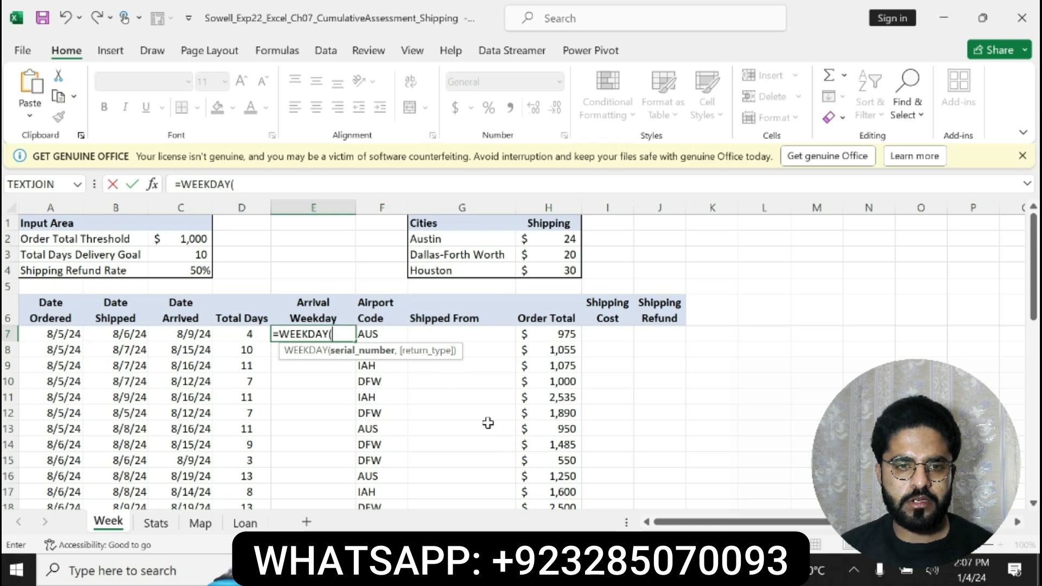
click(618, 568)
click(459, 421)
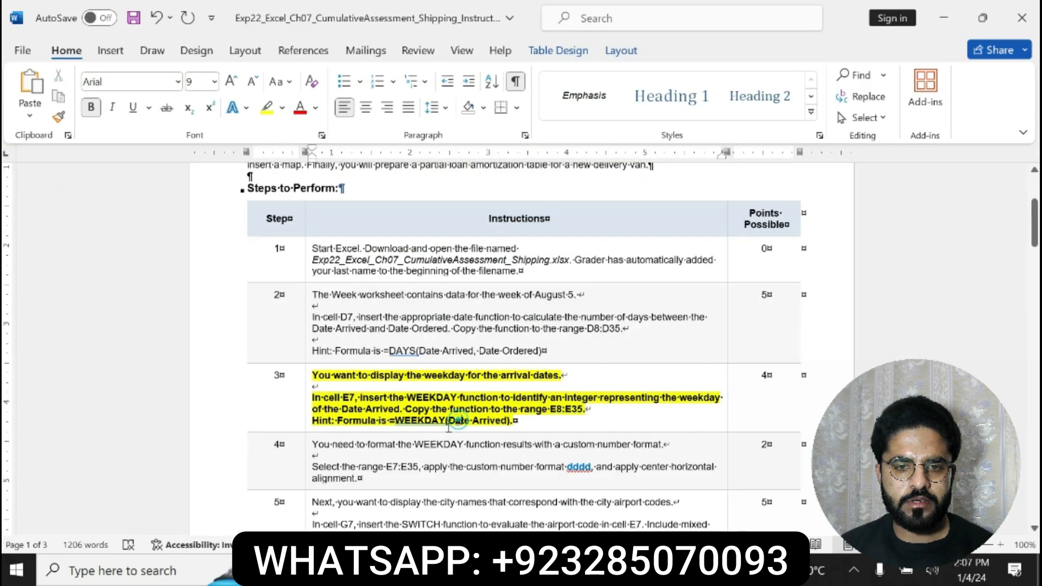
key(alt+Tab)
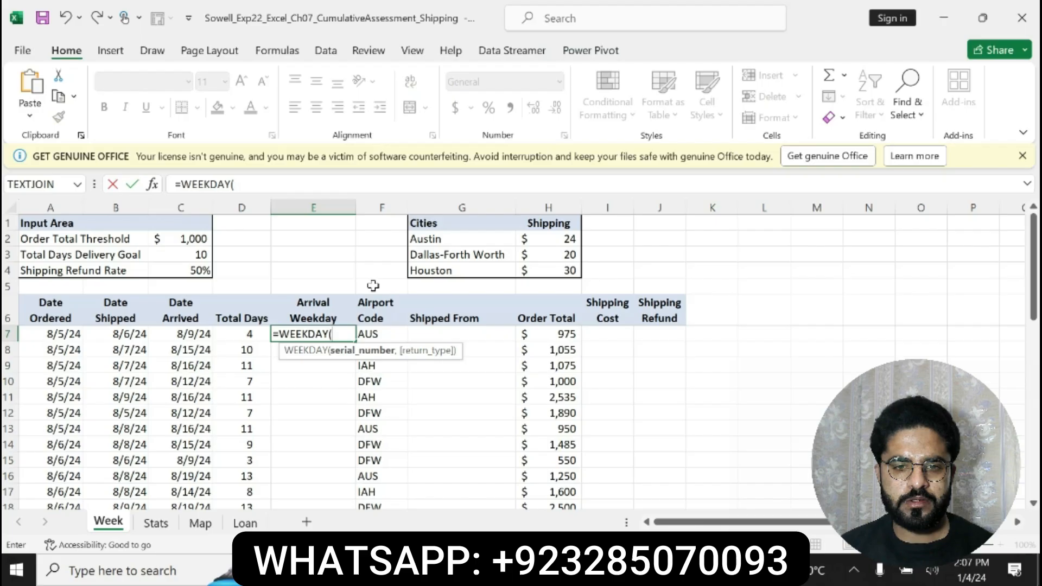
click(203, 336)
text())
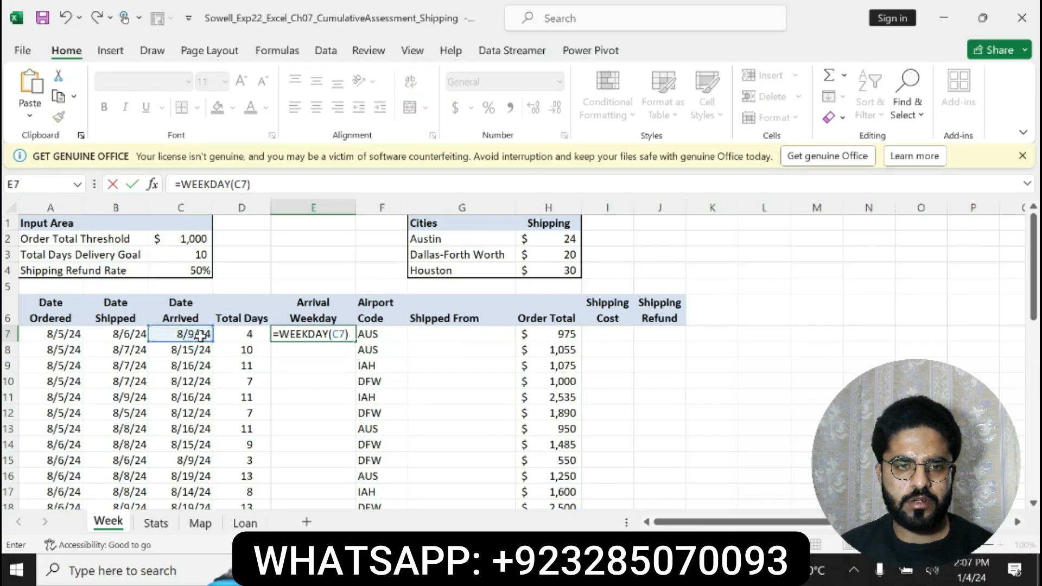
key(Return)
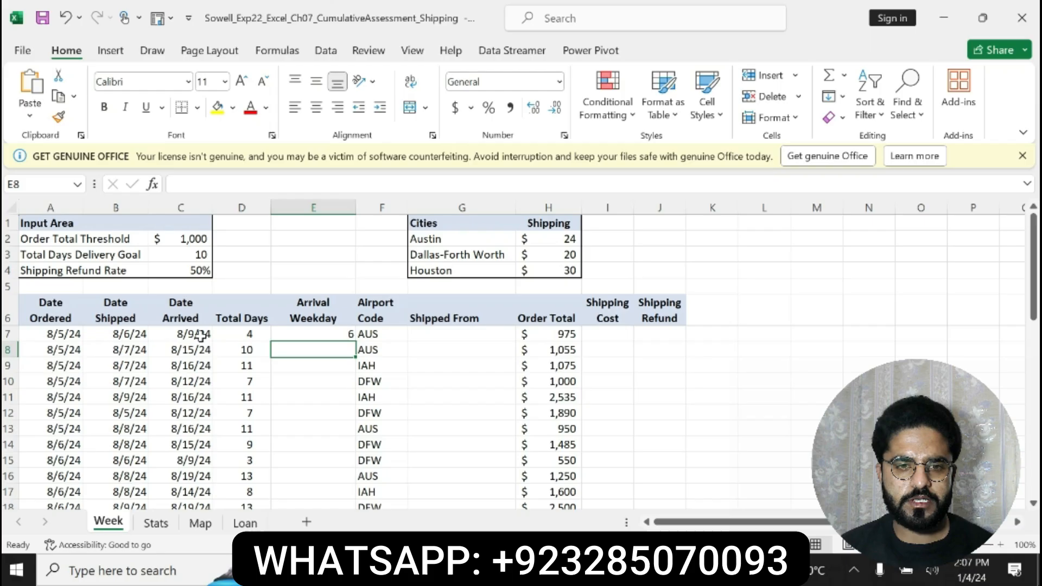
click(320, 331)
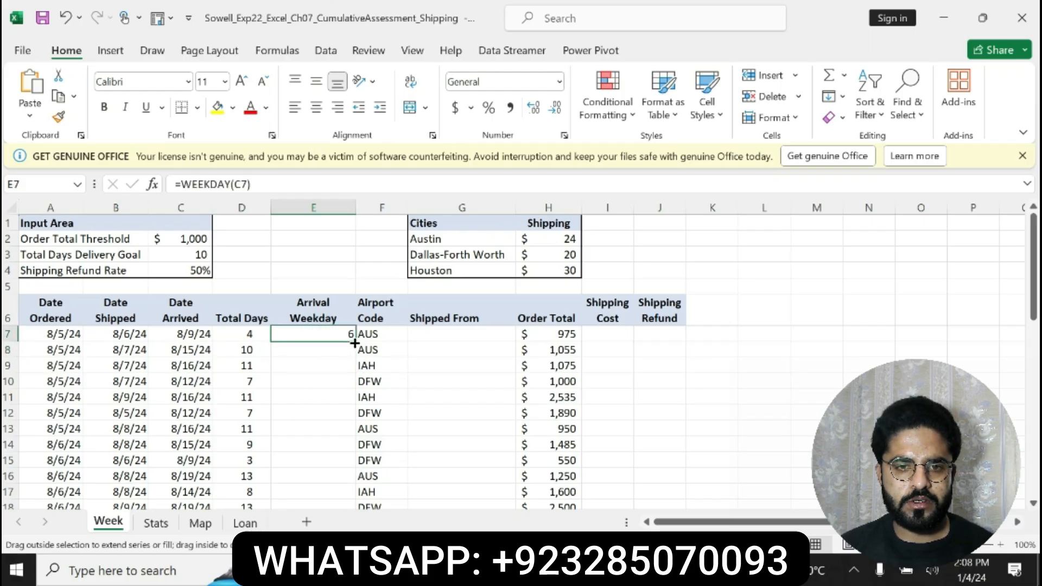
double_click(359, 345)
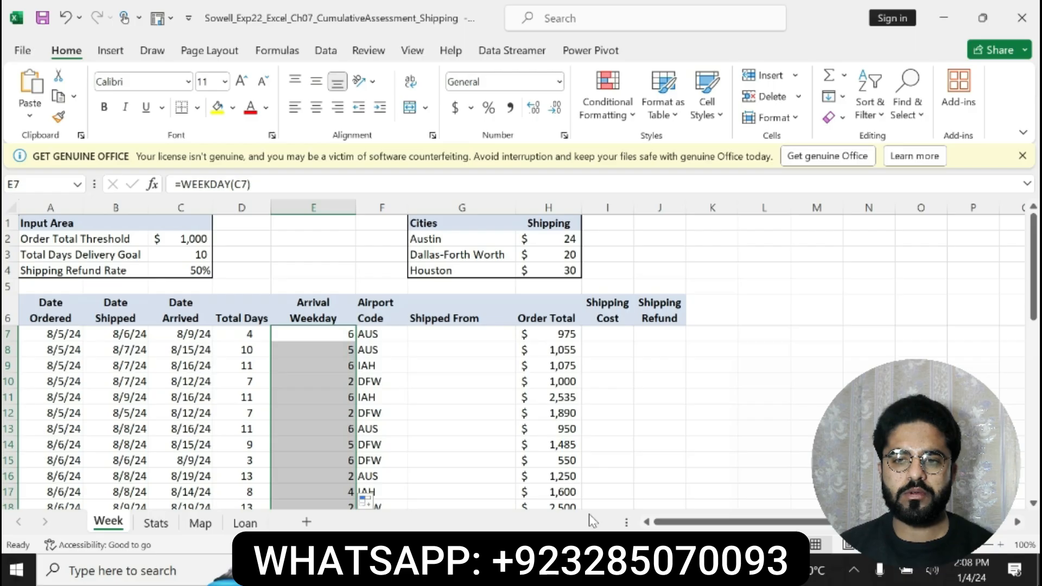
Go back to the Word instructions and undo the bold and yellow highlight on the step 3 text
key(alt+Tab)
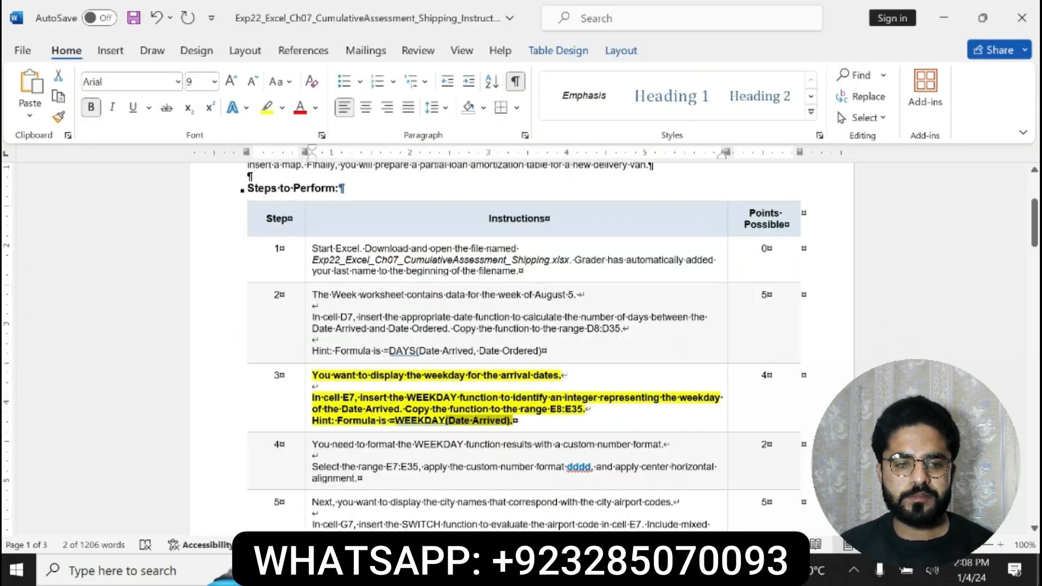
click(307, 446)
click(321, 387)
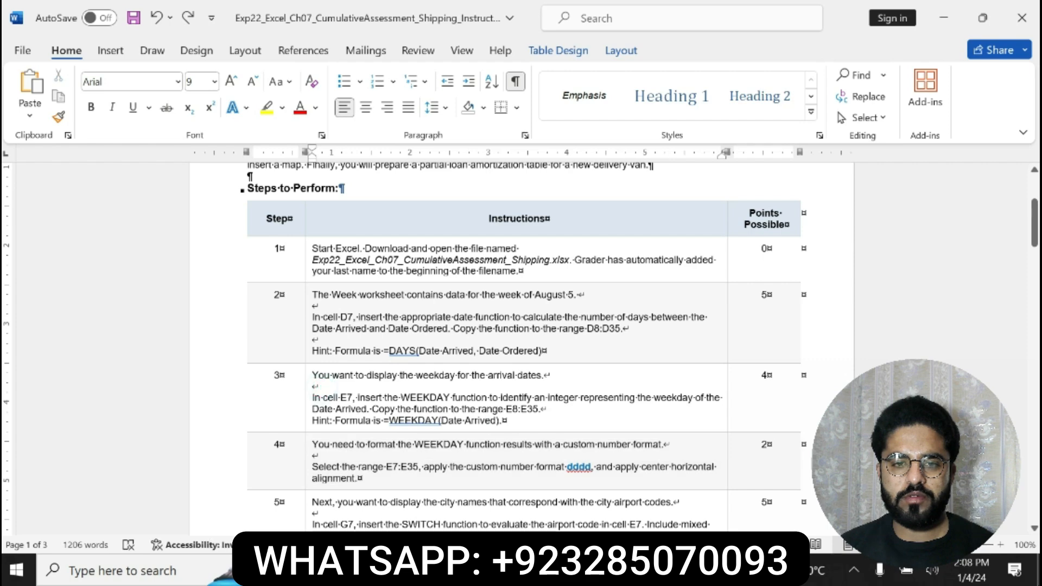
Compare step 3's formula hint with the formula in cell E7 of the Excel workbook
drag(312, 420, 502, 420)
key(alt+Tab)
click(339, 336)
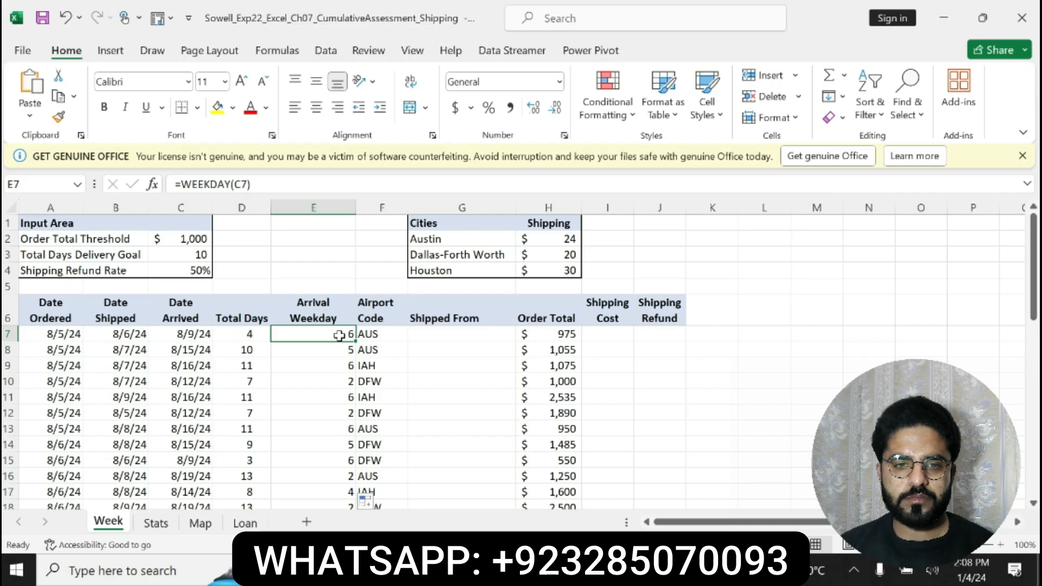
Make the step 4 instruction text in the Word document bold with yellow highlight, and return to the Excel workbook
key(alt+Tab)
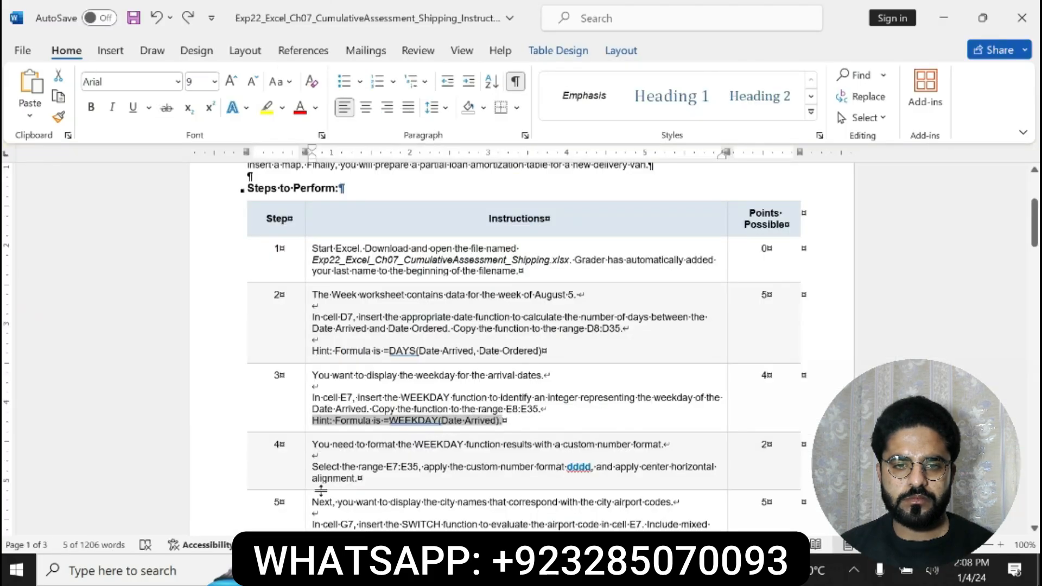
drag(313, 444, 572, 478)
click(379, 449)
click(433, 450)
click(592, 474)
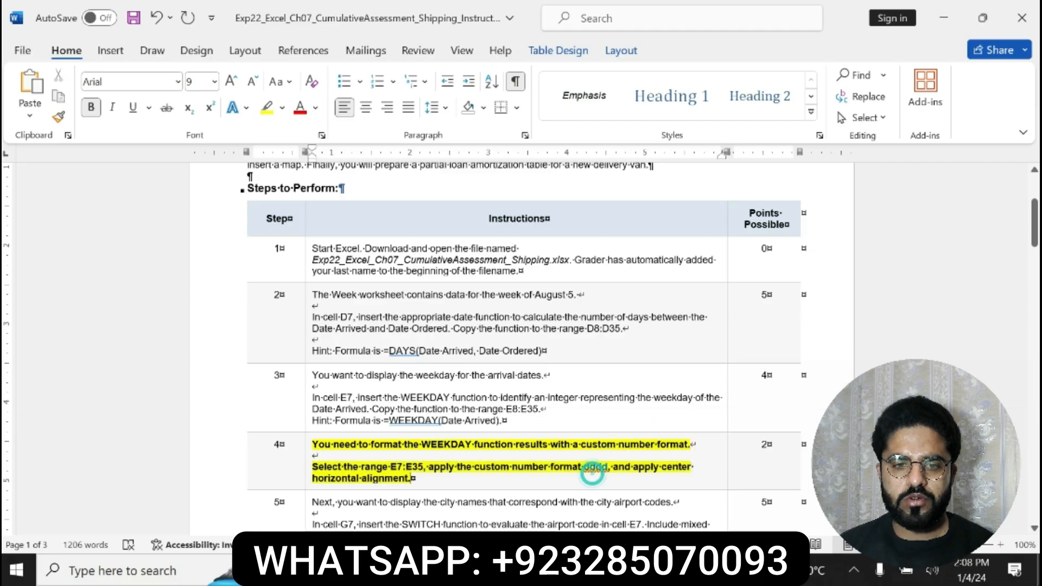
key(alt+Tab)
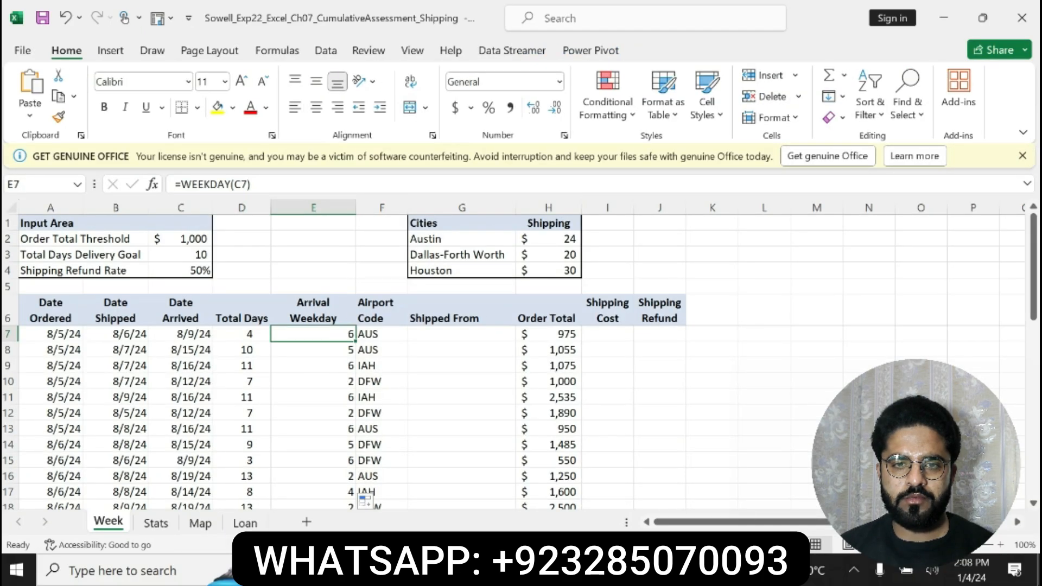
Check the dddd format code in step 4 of the Word instructions, and select the range E7:E35 in the Excel workbook
key(alt+Tab)
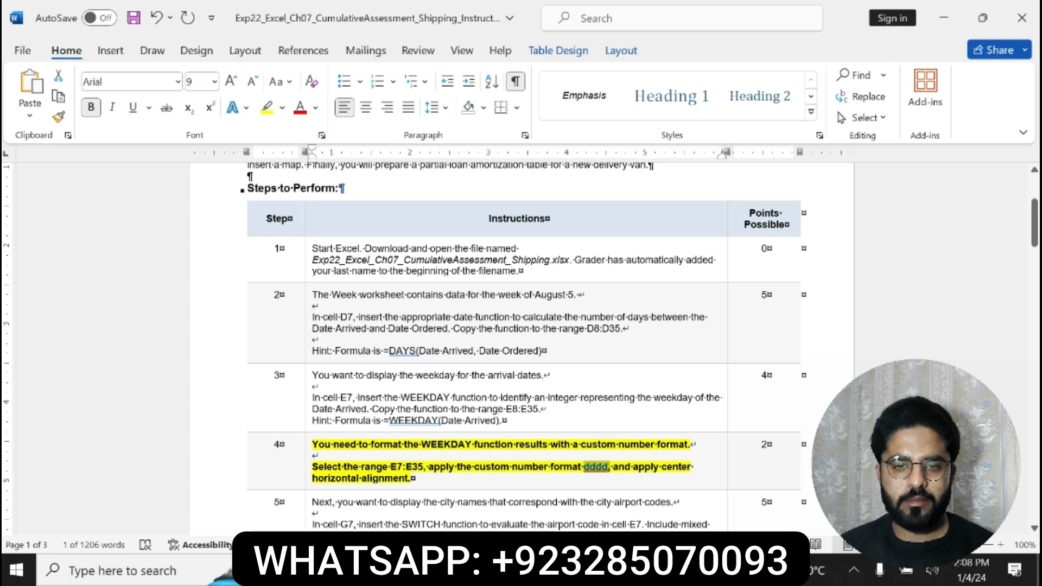
drag(390, 466, 421, 467)
key(ctrl+c)
key(alt+Tab)
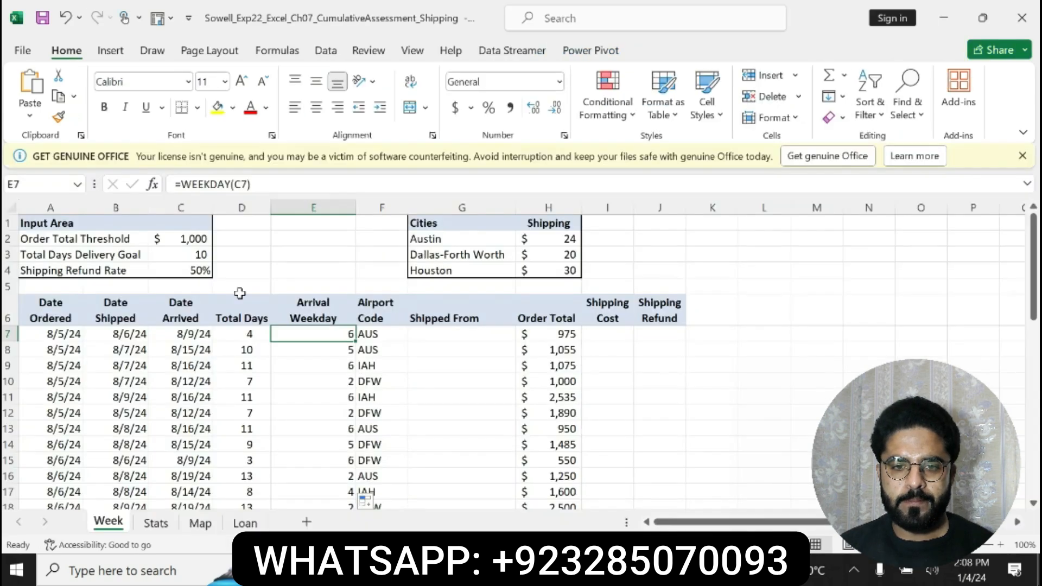
click(34, 184)
key(ctrl+v)
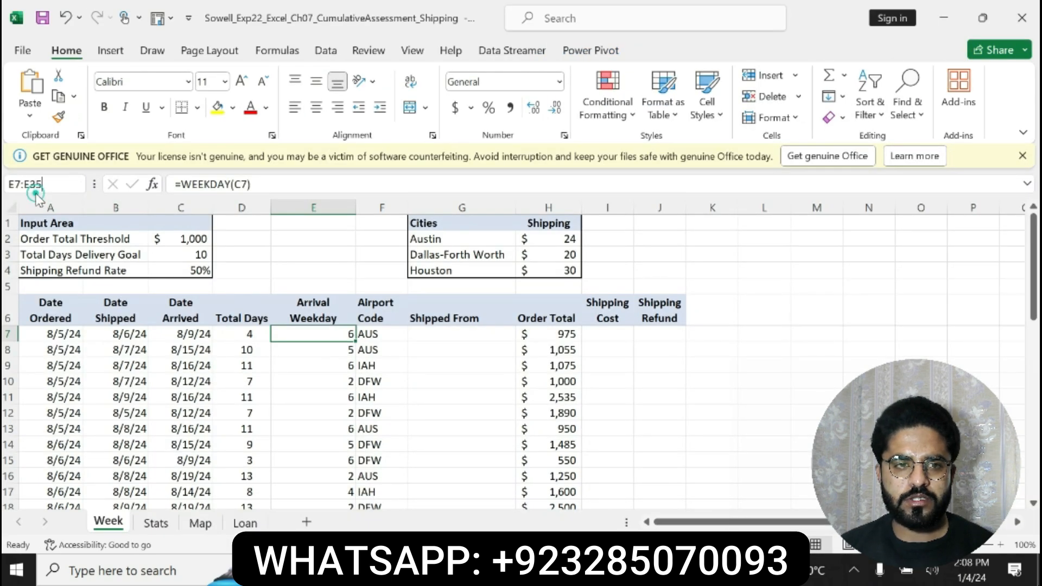
key(Return)
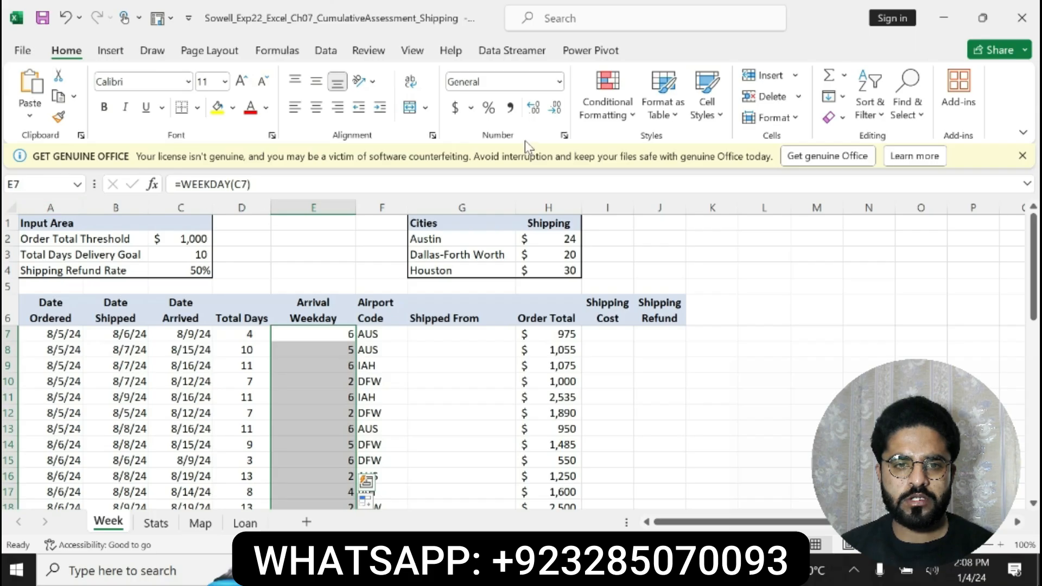
Try to apply the existing custom number format "dddd" to the range E7:E35, and undo it
click(565, 136)
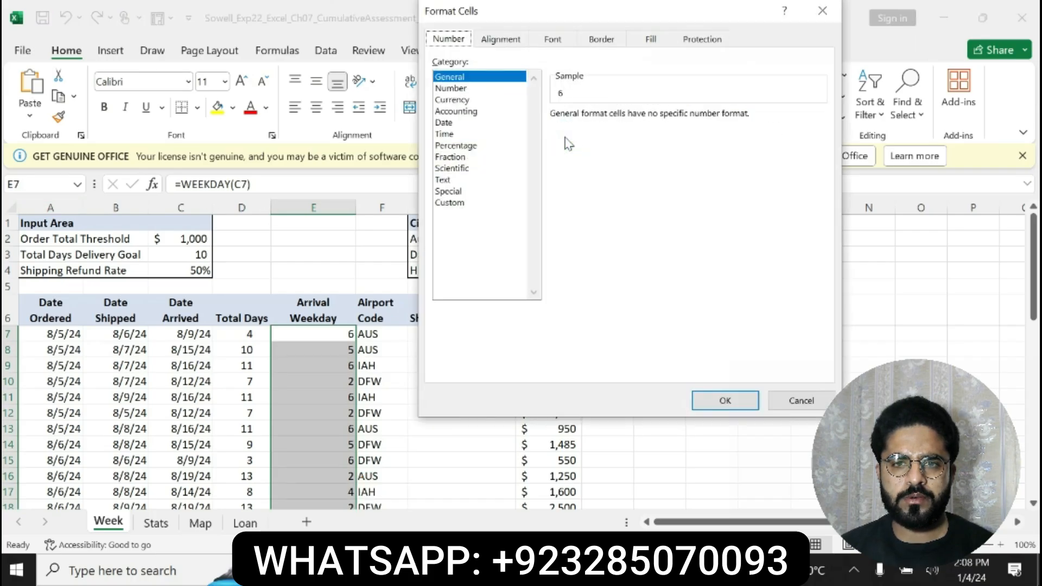
click(461, 203)
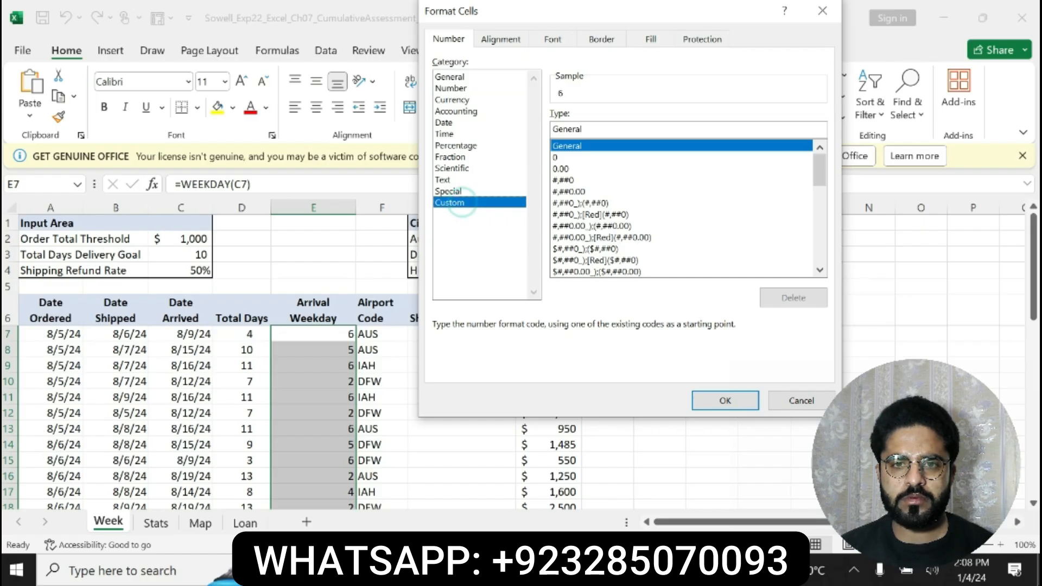
drag(820, 168, 822, 241)
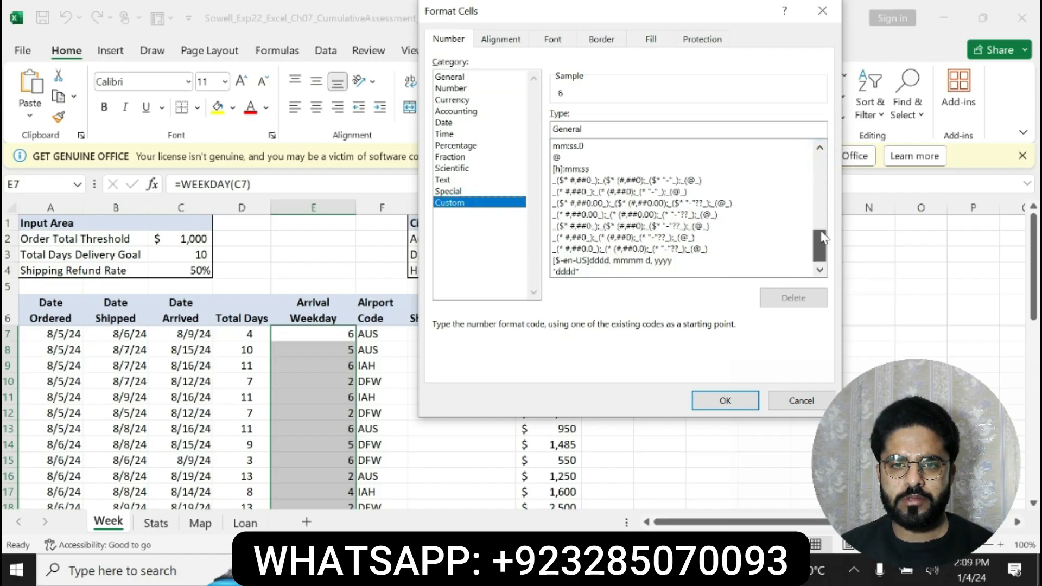
click(591, 271)
click(719, 398)
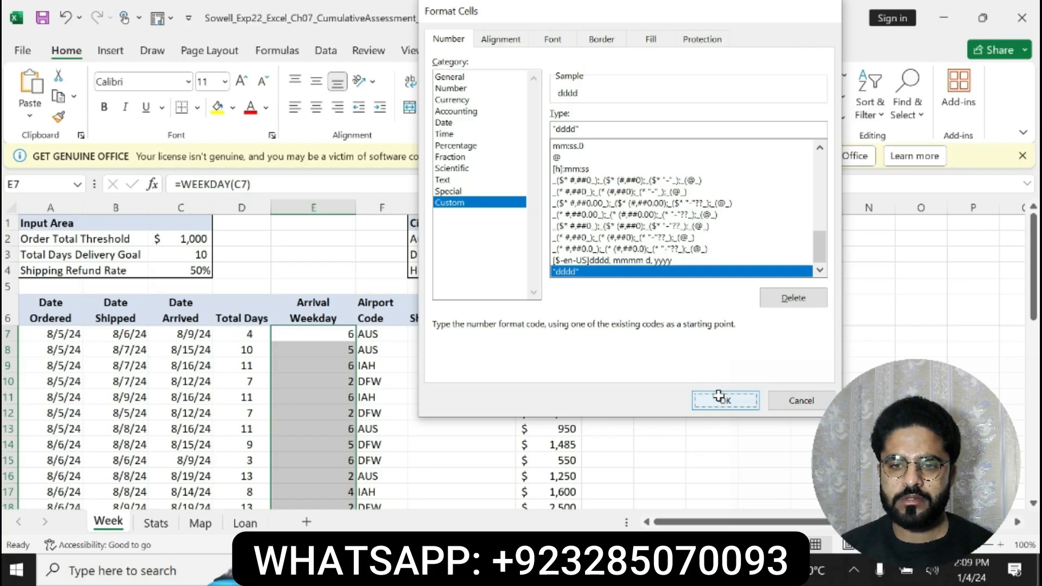
key(ctrl+z)
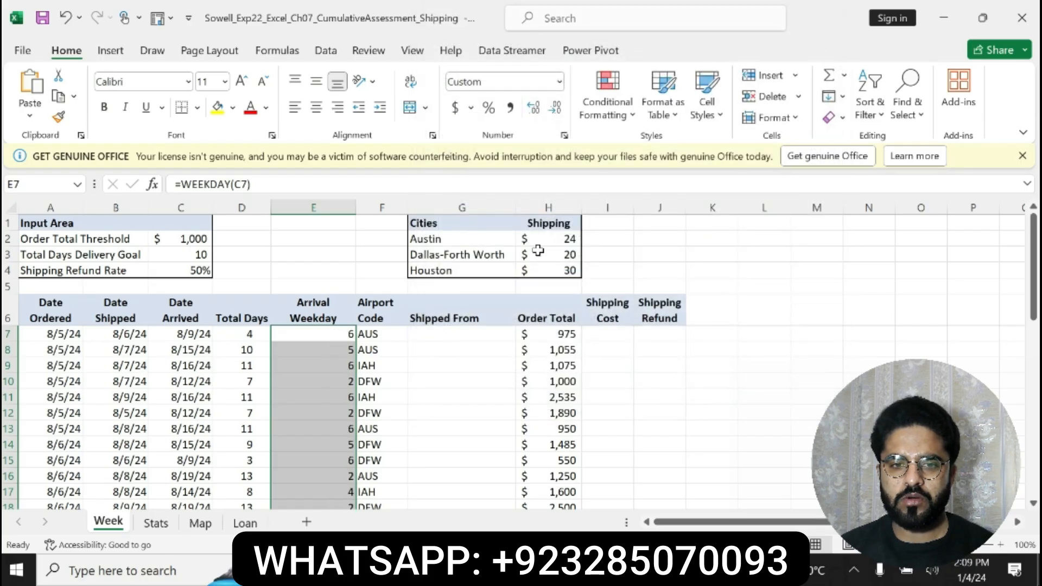
Center the range E7:E35 horizontally, switch to the Word instructions and undo the yellow highlight and bold on the step 4 text
click(316, 107)
key(alt+Tab)
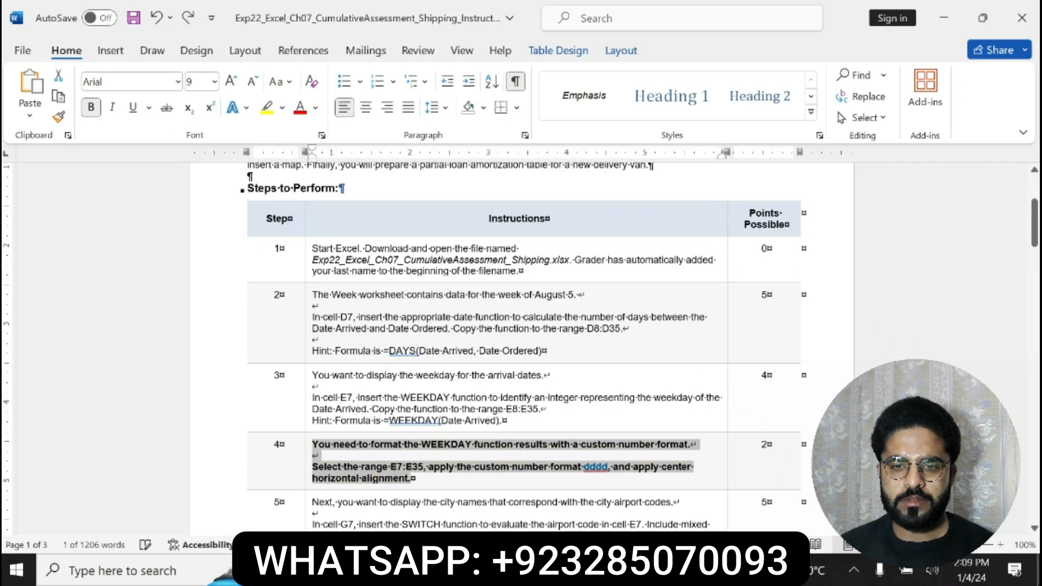
key(ctrl+z)
Make the step 5 instruction text in the Word document bold with yellow highlight
drag(1036, 220, 1037, 233)
drag(313, 402, 527, 492)
click(557, 466)
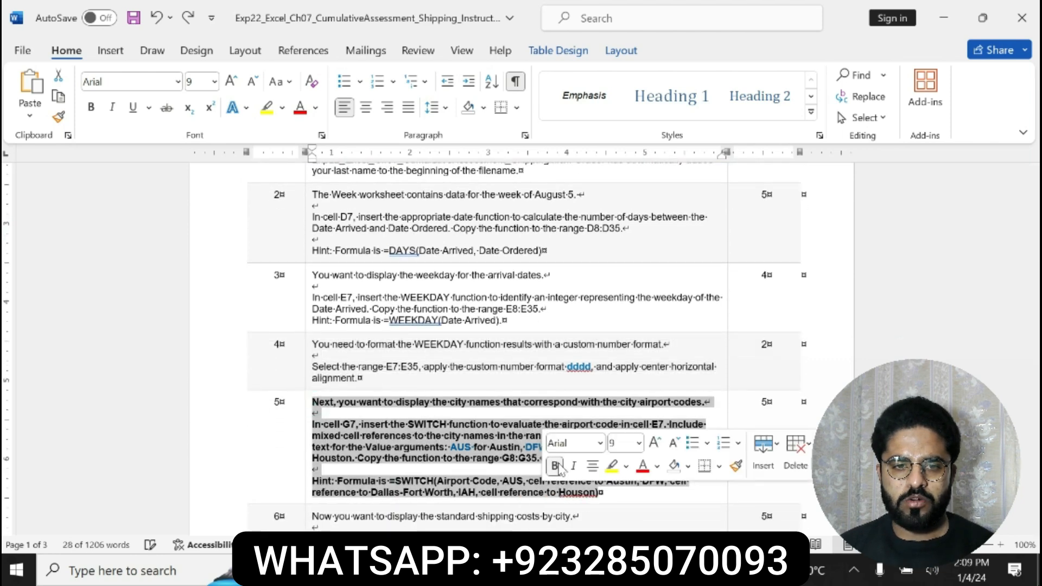
click(609, 467)
click(604, 493)
Read step 5's SWITCH function instructions in the Word document, and copy its formula hint
click(314, 401)
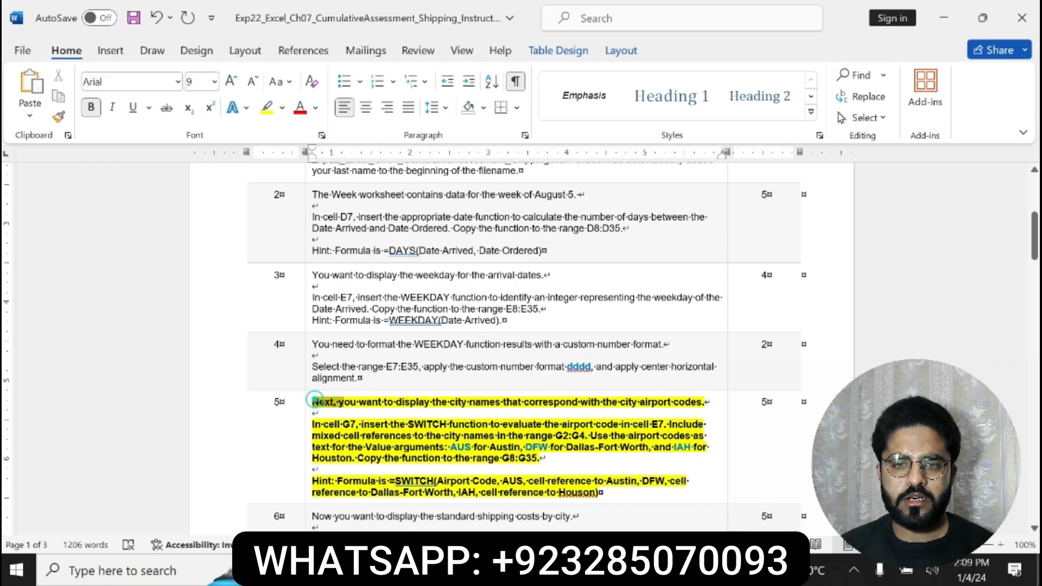
drag(314, 400, 688, 447)
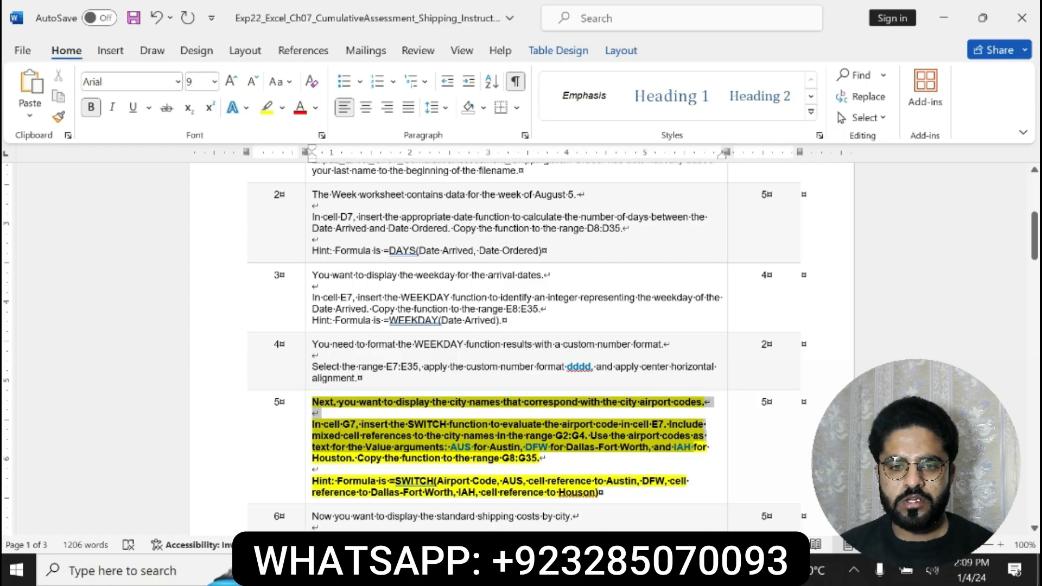
drag(694, 448, 598, 493)
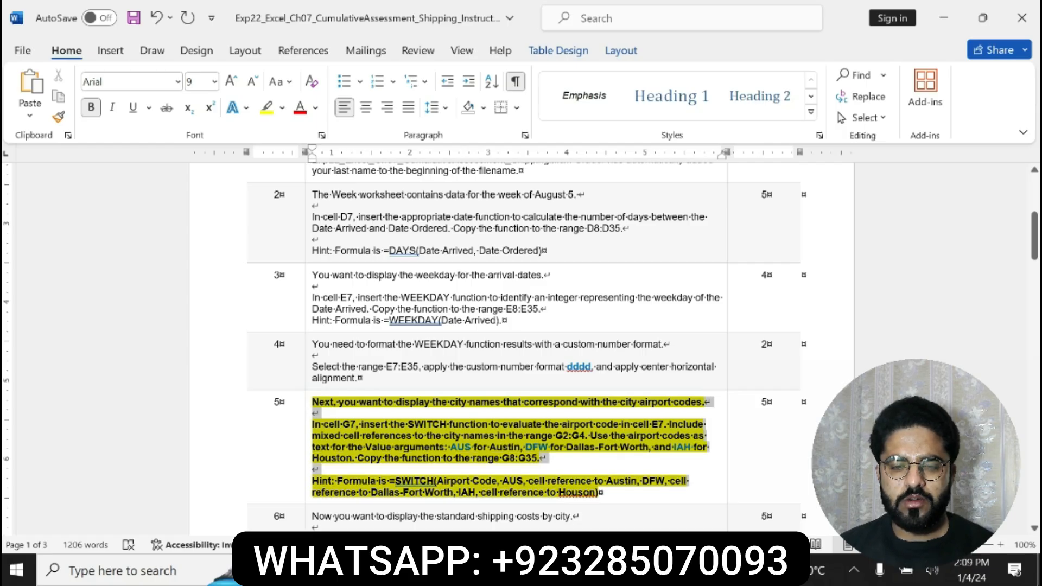
click(327, 425)
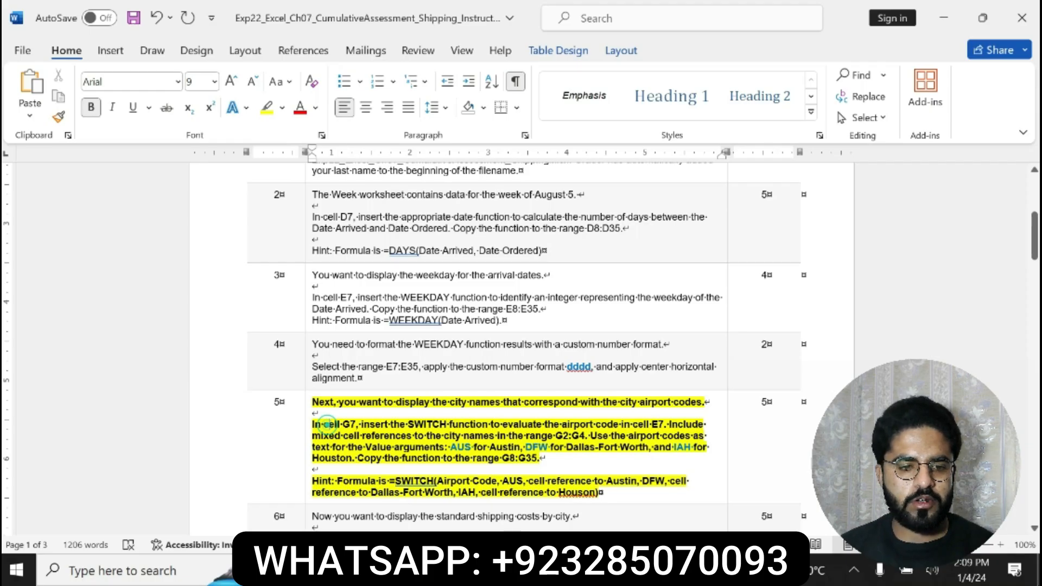
drag(327, 425, 599, 493)
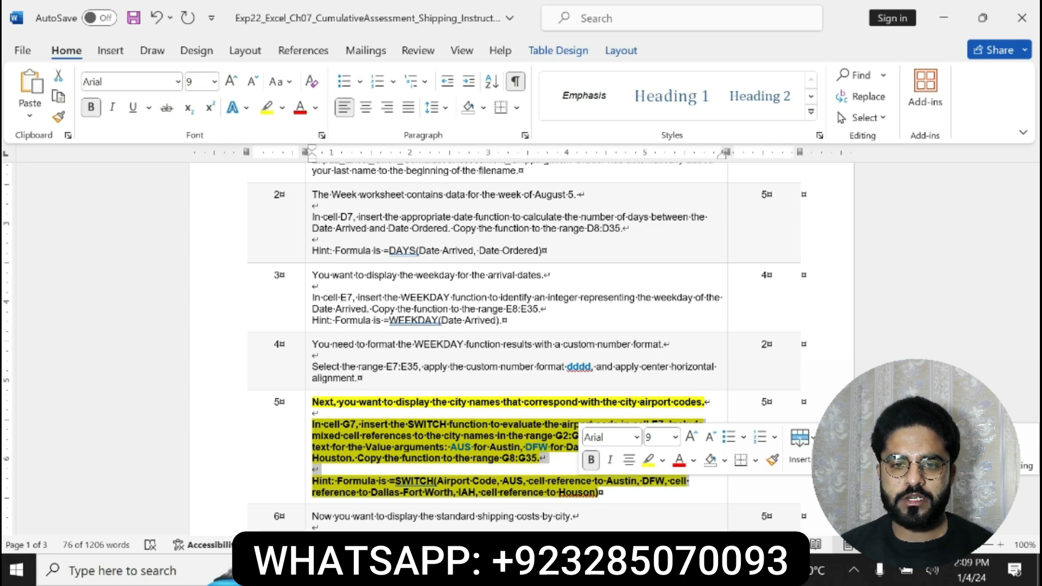
click(329, 482)
drag(313, 481, 601, 493)
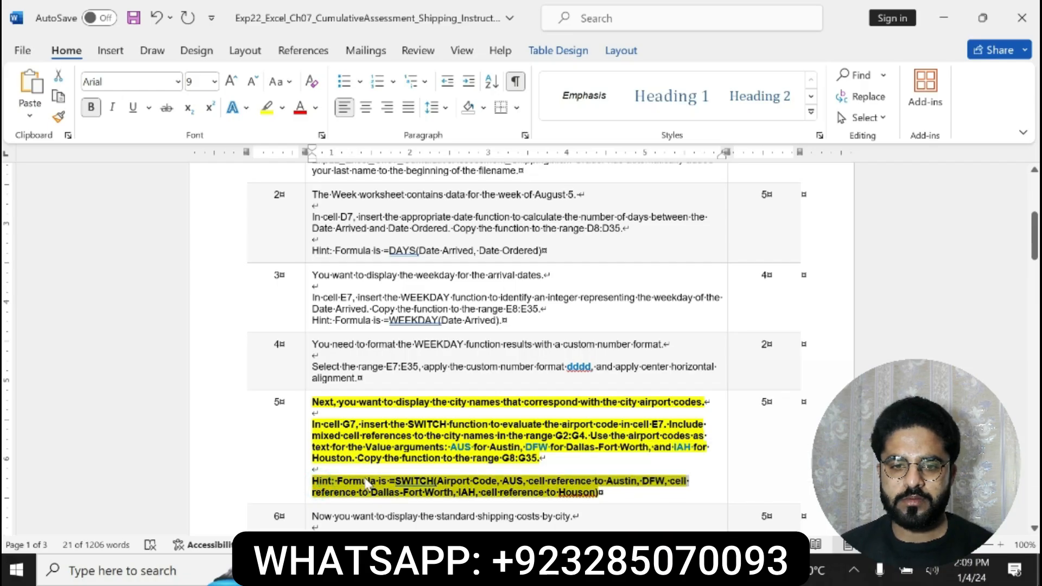
key(ctrl+c)
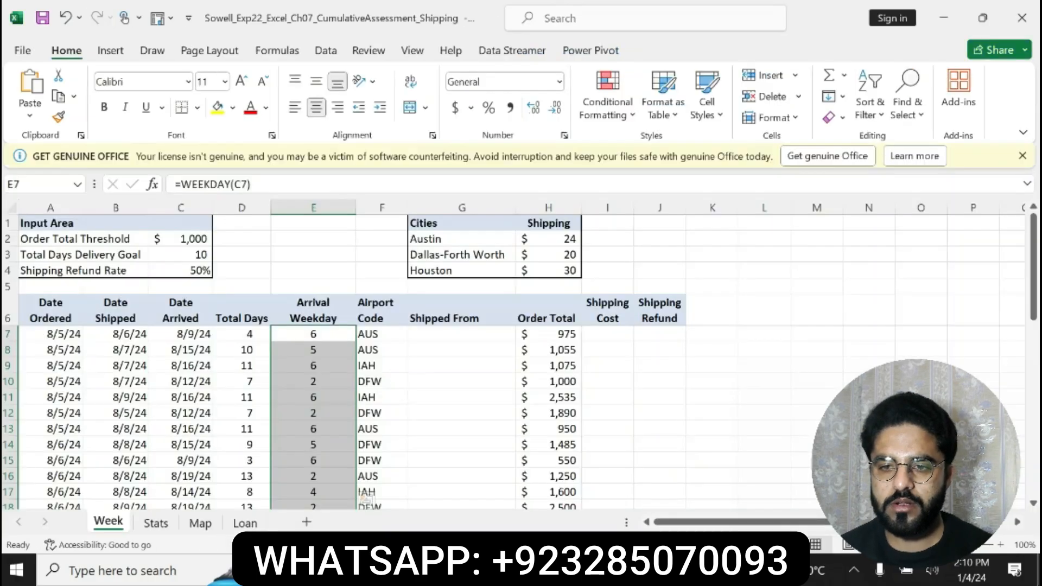
In cell G7 of the Excel workbook, start a SWITCH formula with F7 as the expression, checking step 5's hint in Word
key(alt+Tab)
click(440, 339)
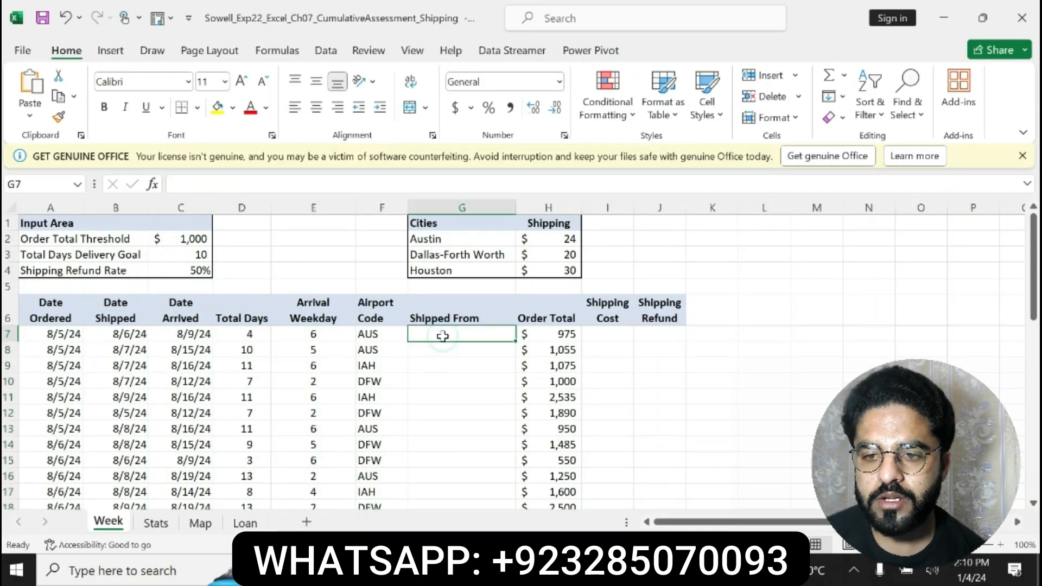
key(alt+Tab)
click(431, 472)
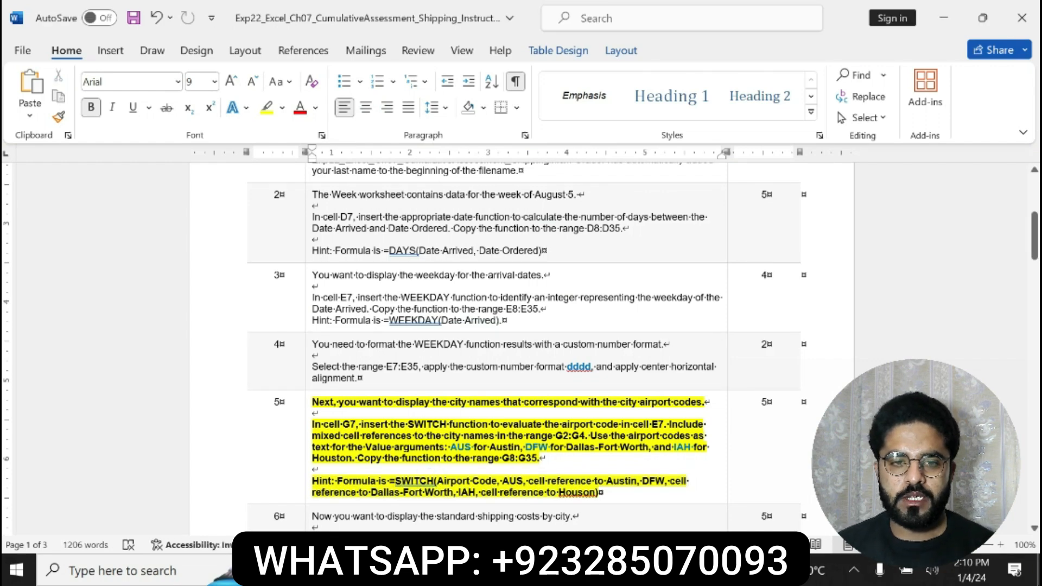
key(alt+Tab)
text(=)
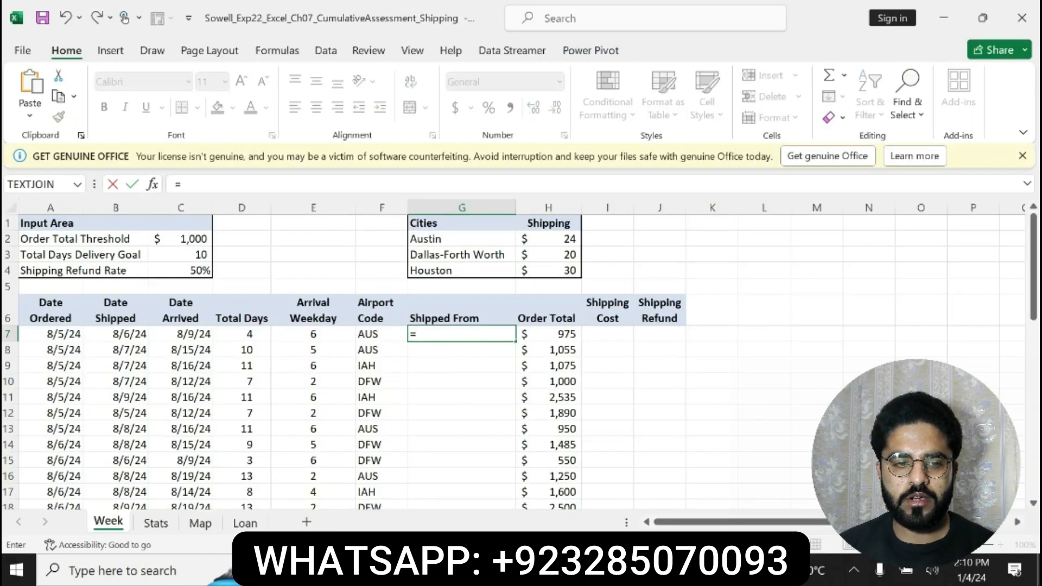
text(SW)
double_click(448, 351)
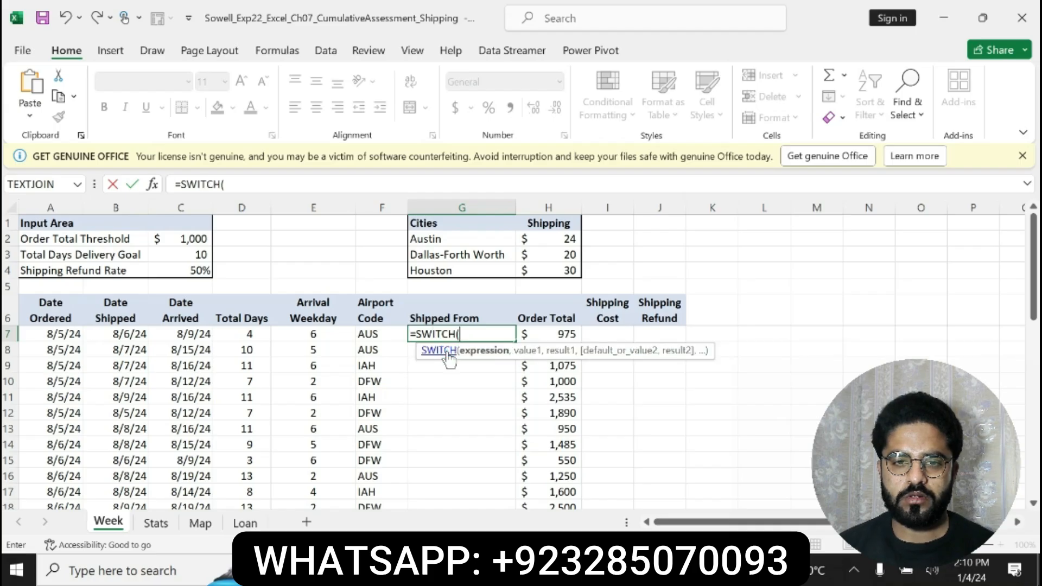
text(F7,)
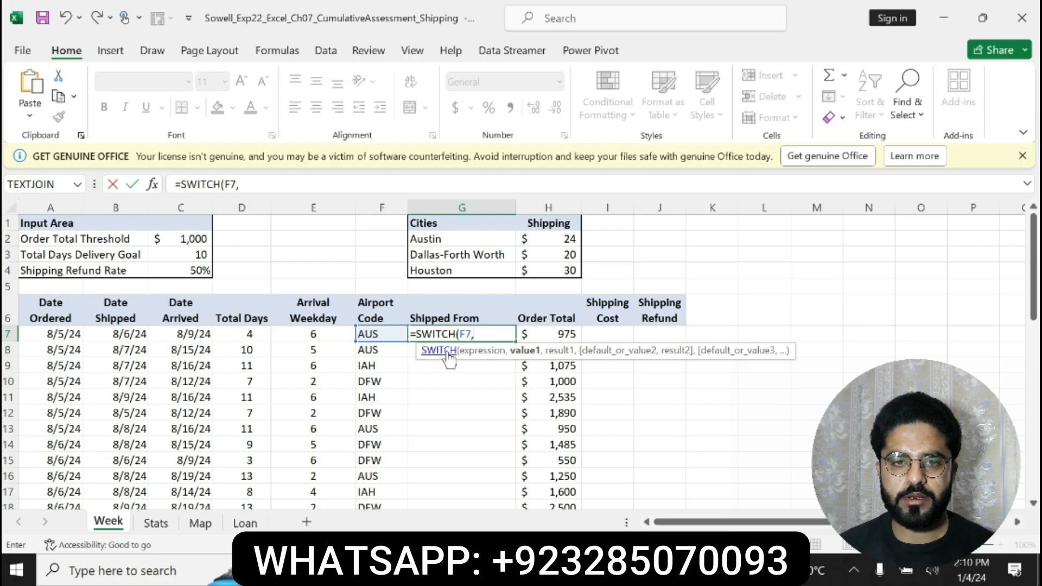
text("Aus)
Add "AUS" as the first value and G$2 as its result to the SWITCH formula in G7
key(BackSpace)
key(BackSpace)
key(BackSpace)
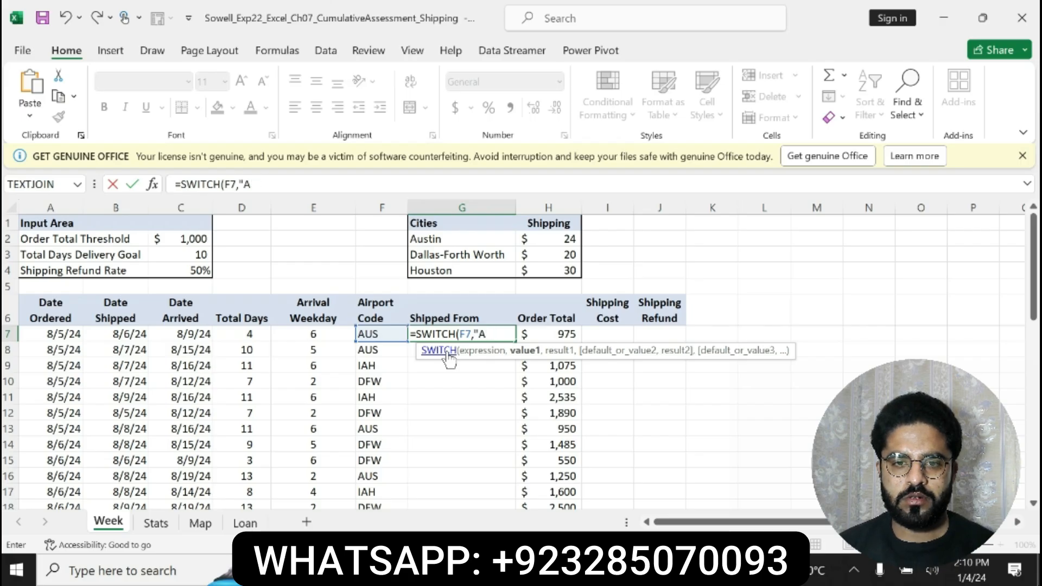
text(AUS)
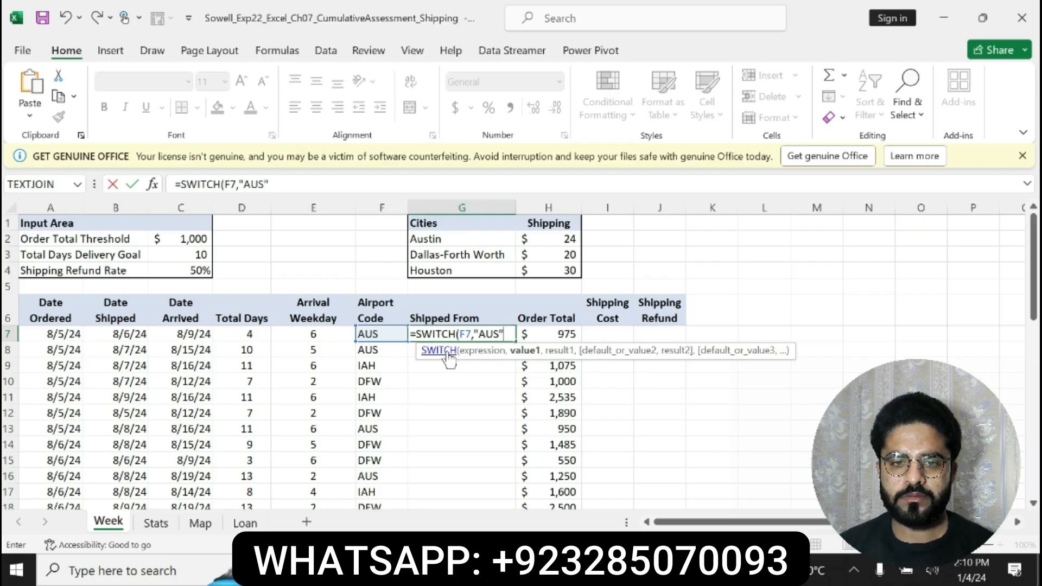
text(",G$2)
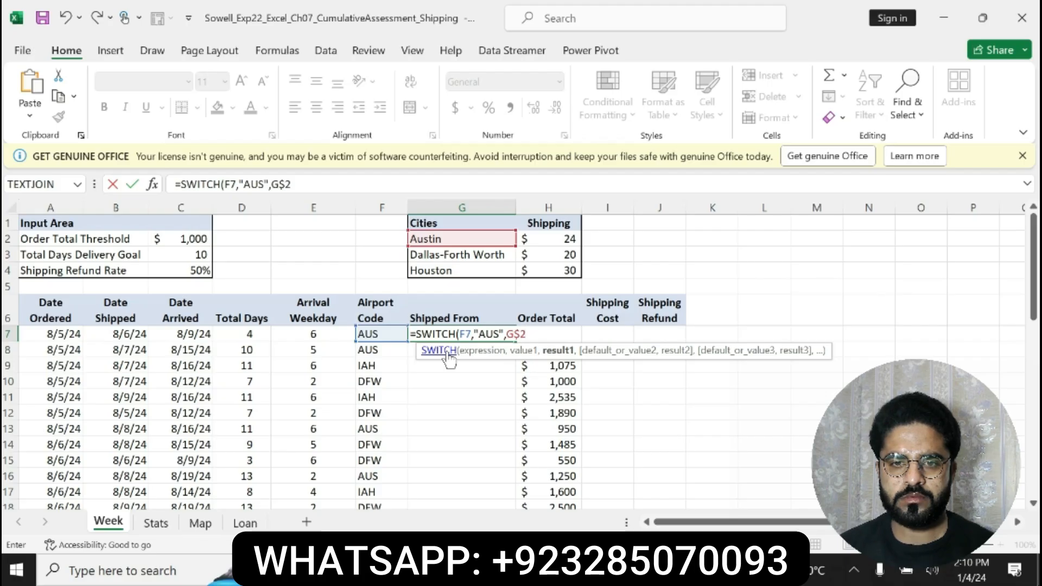
text(,"DFW)
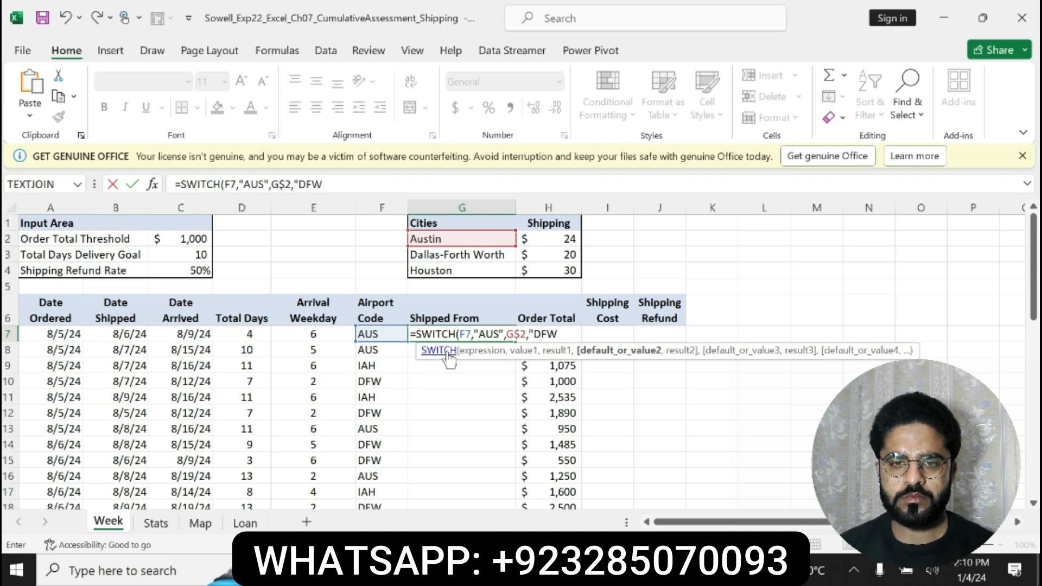
Add "DFW" as the second value and G$3 as its result to the SWITCH formula in G7
text(",)
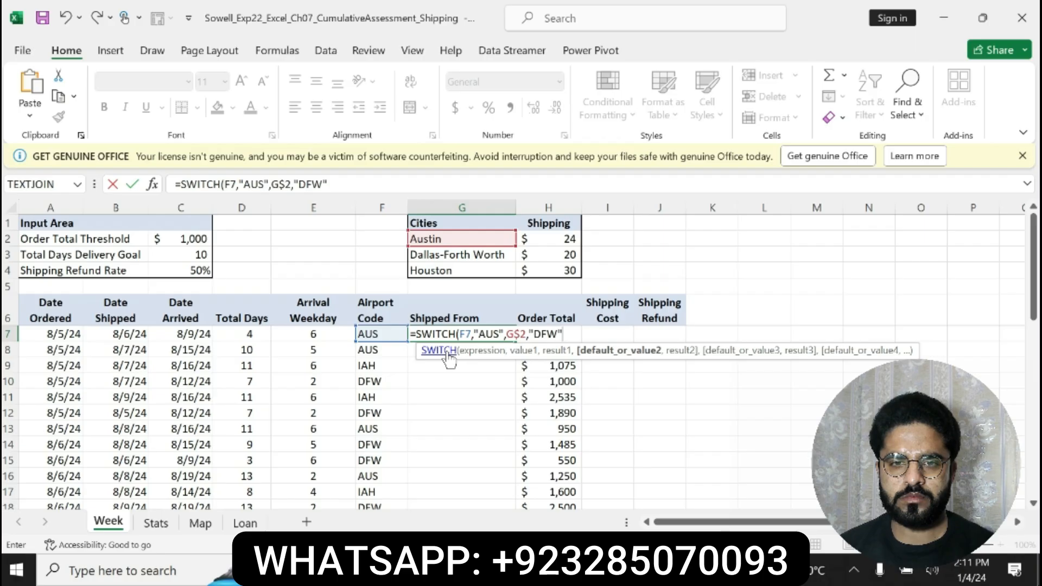
text(,)
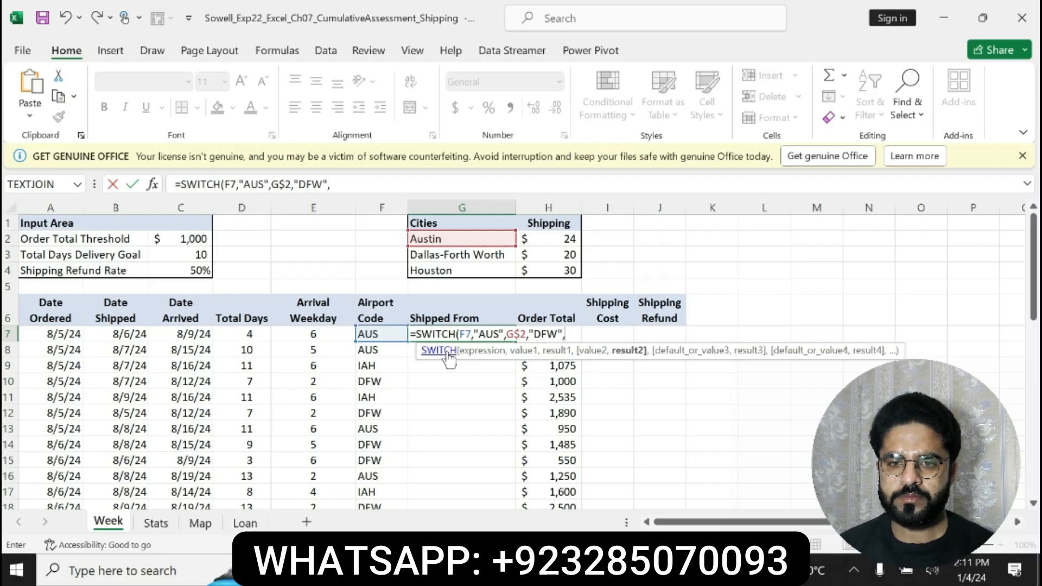
text(G$3)
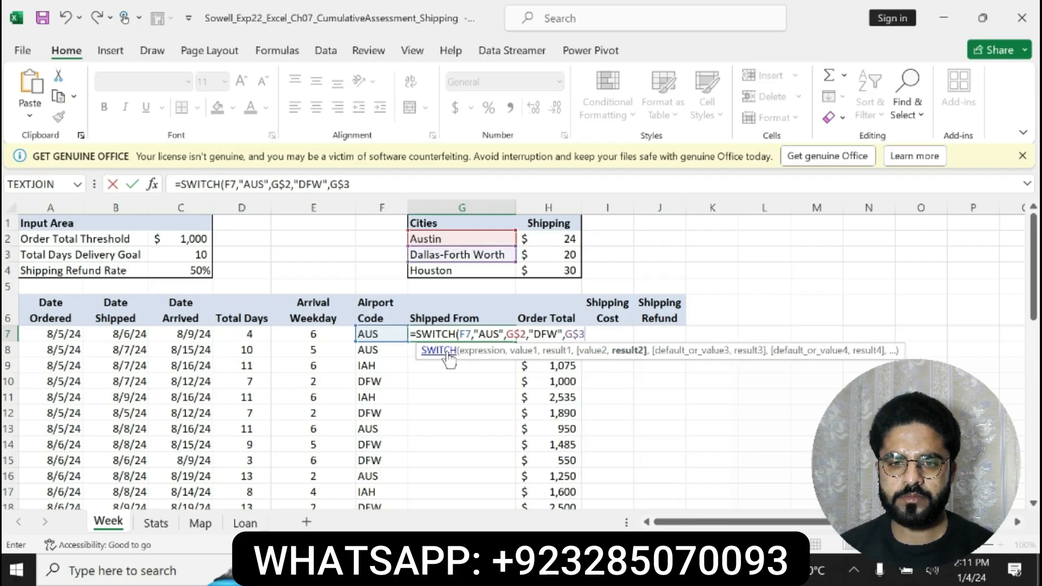
text(,"I)
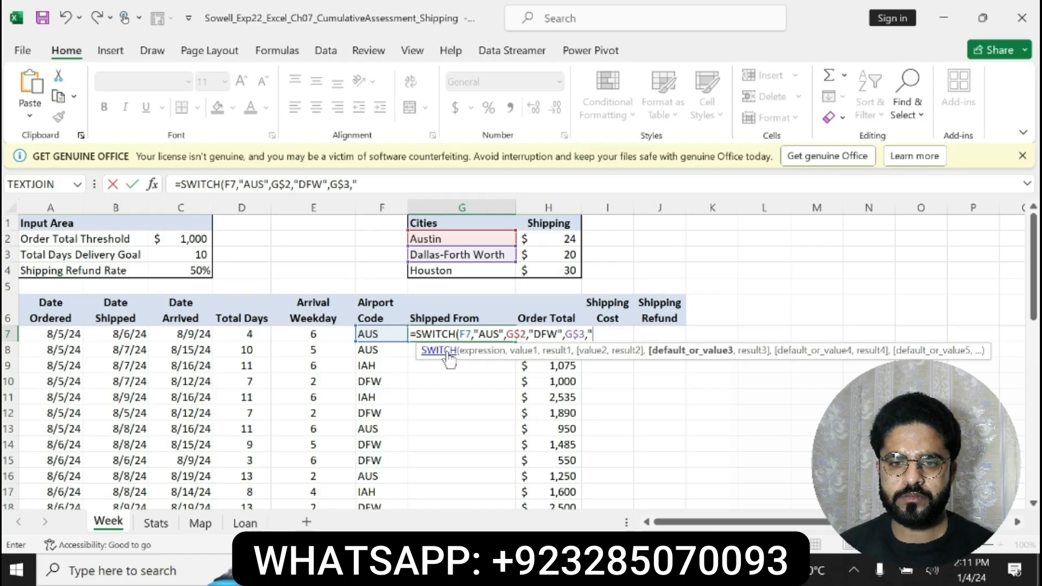
text(AH")
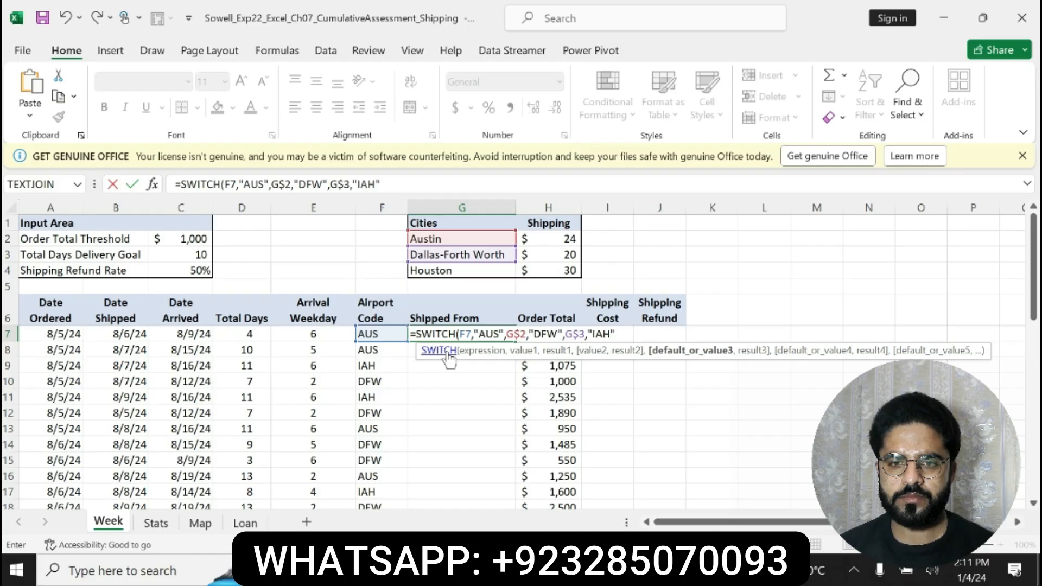
text(,G)
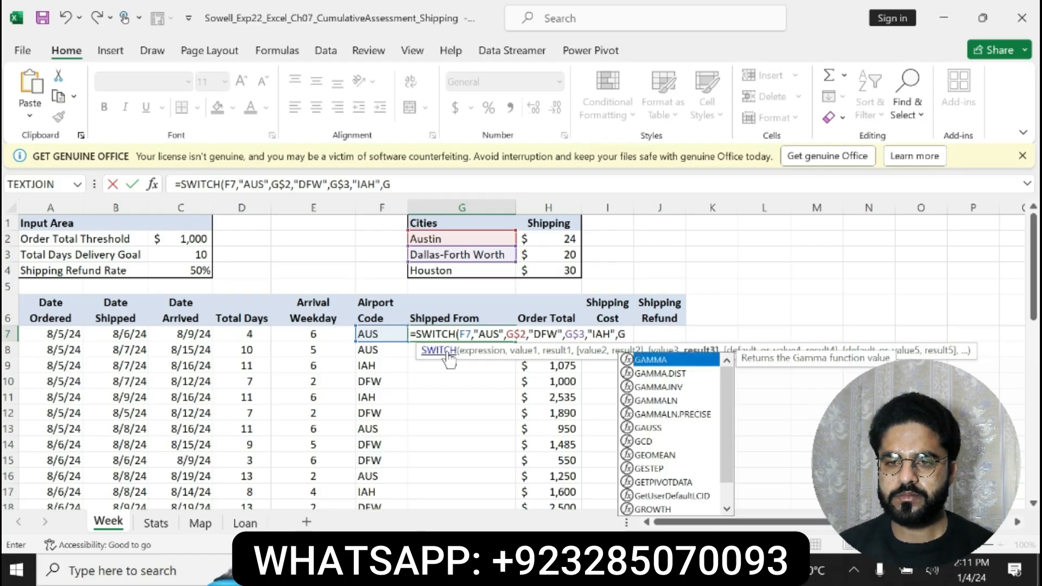
text($4)
Complete the SWITCH formula in G7 with "IAH" and G$4 as the third value and result, enter it and review it
key(Return)
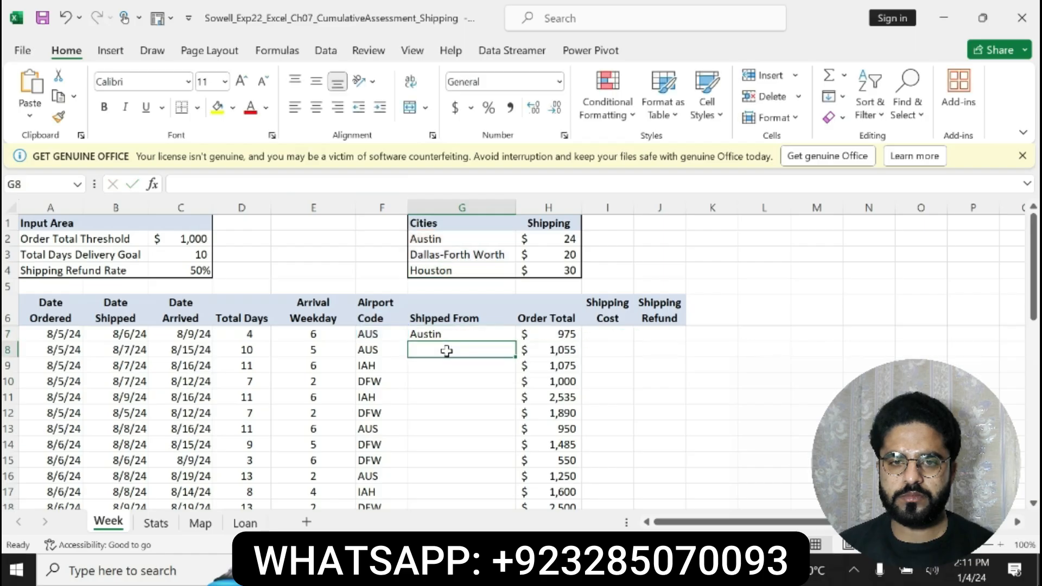
click(442, 336)
drag(414, 184, 175, 185)
key(Return)
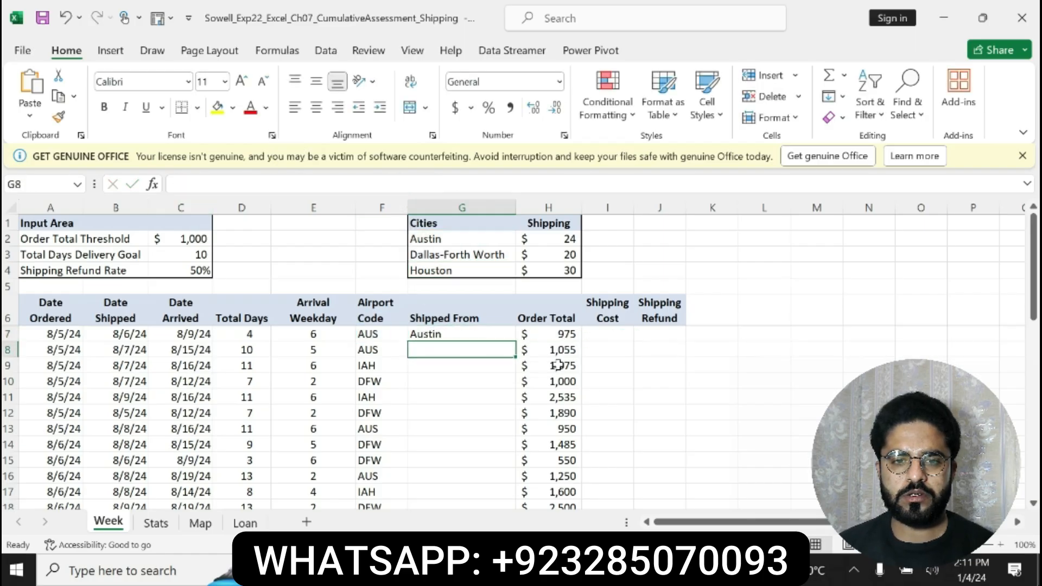
Check step 5 in the Word instructions and copy G7's SWITCH formula down to G8:G35 in the Excel workbook
key(alt+Tab)
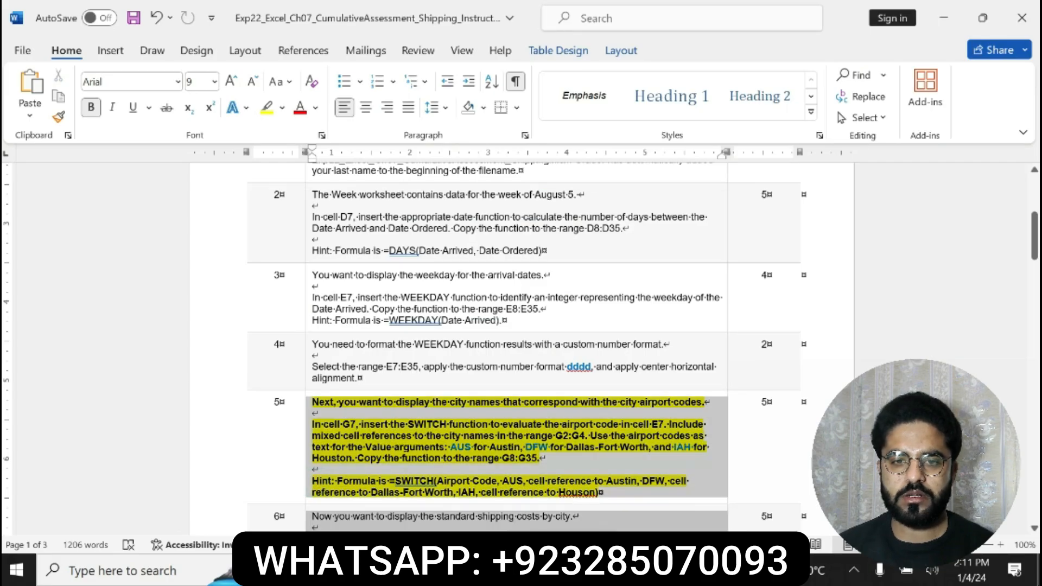
key(alt+Tab)
click(502, 337)
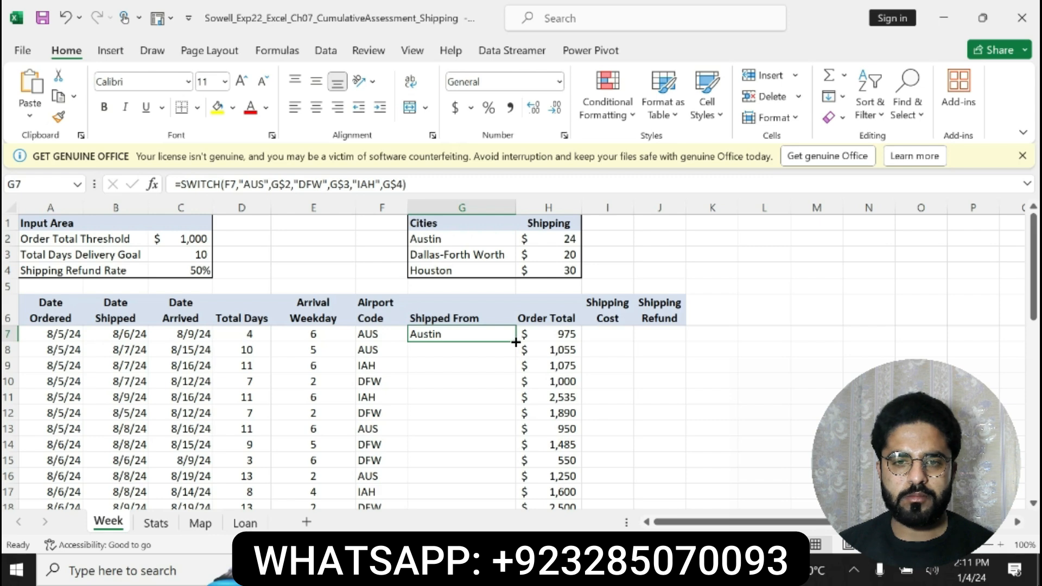
double_click(515, 342)
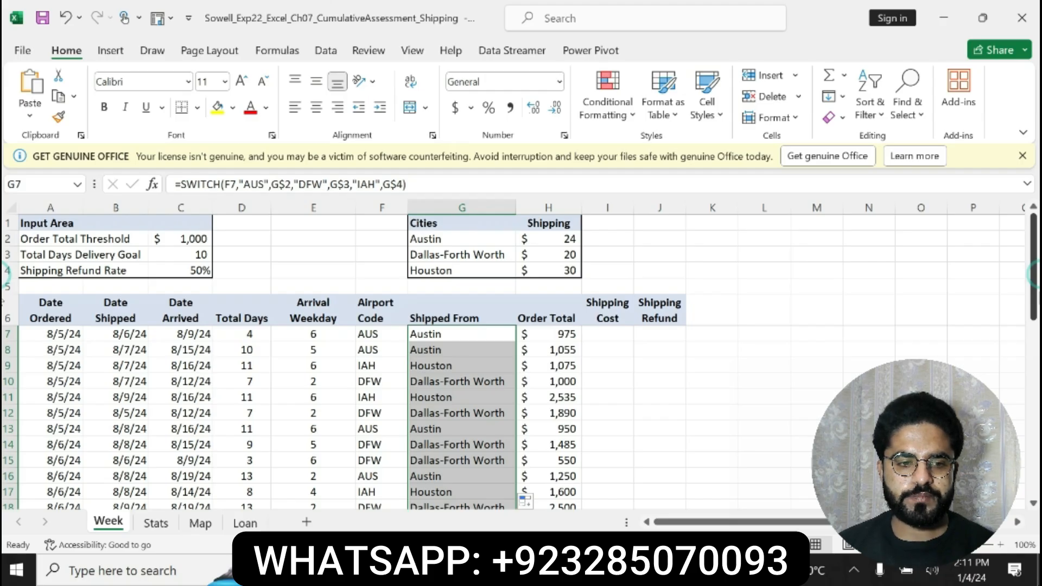
In the Word instructions, undo the bold and highlighting on step 5, and make step 6 bold with yellow highlighting
key(alt+Tab)
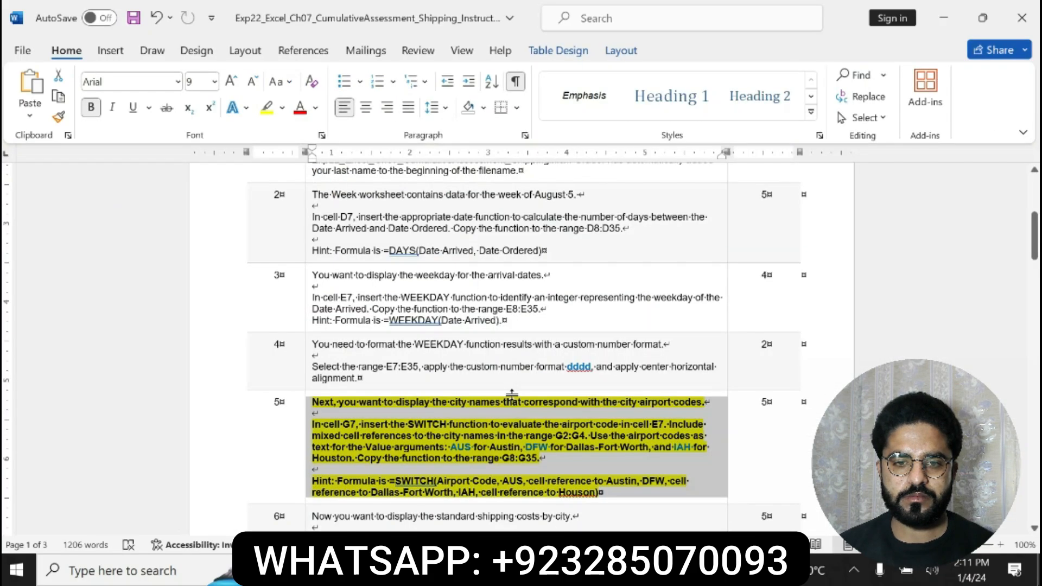
key(ctrl+z)
key(ctrl+z)
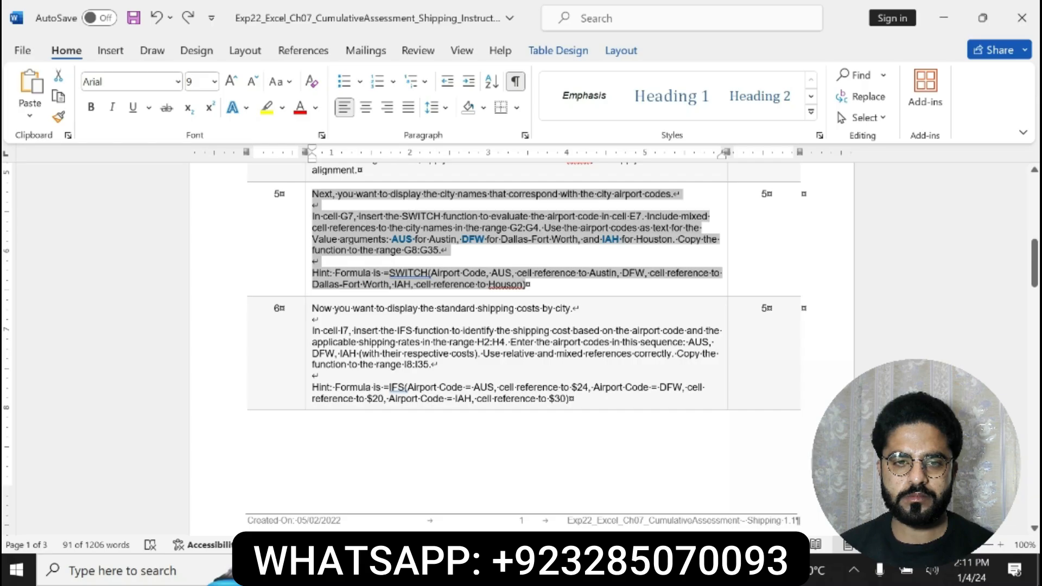
drag(312, 308, 572, 400)
click(590, 378)
click(647, 378)
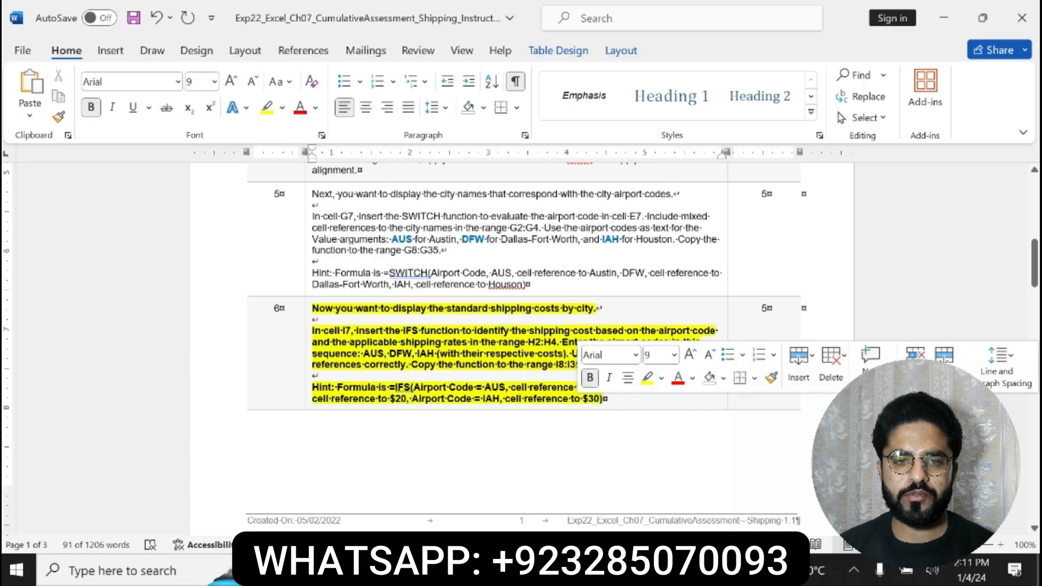
click(370, 389)
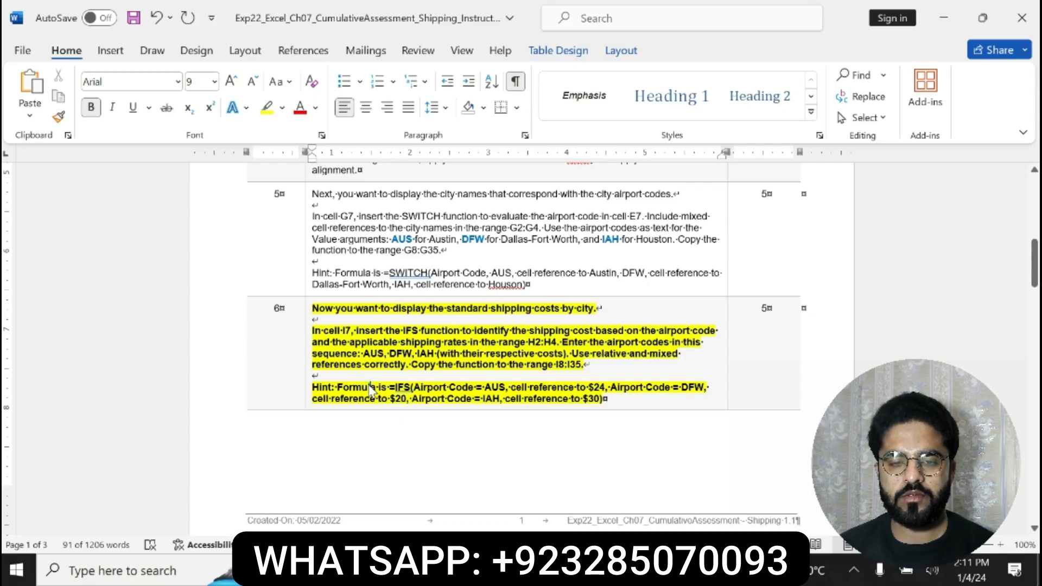
Review step 6's text and formula hint in Word and start an IFS formula in cell I7 of the Excel workbook
drag(312, 387, 602, 399)
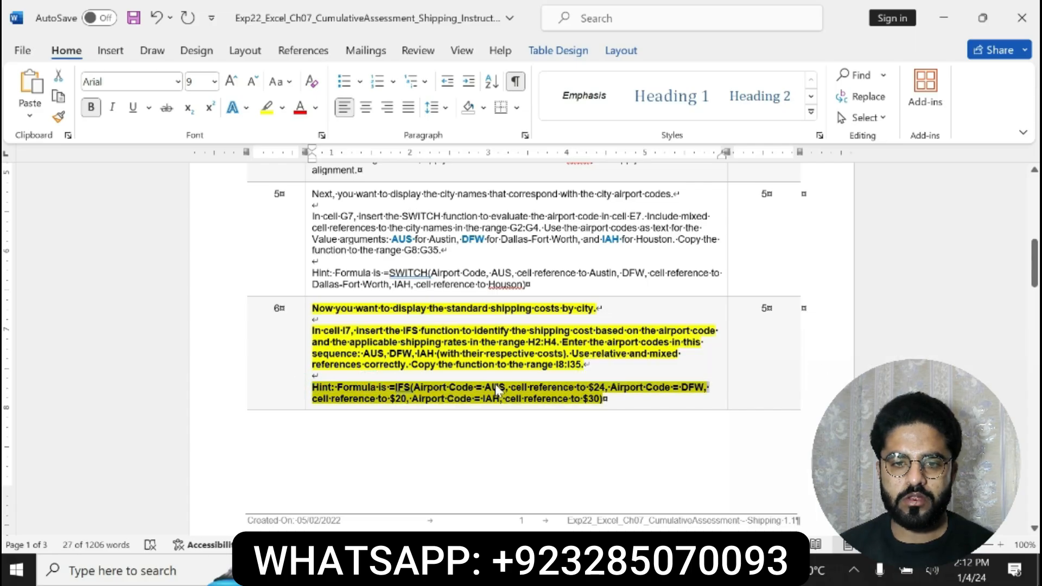
drag(311, 387, 603, 399)
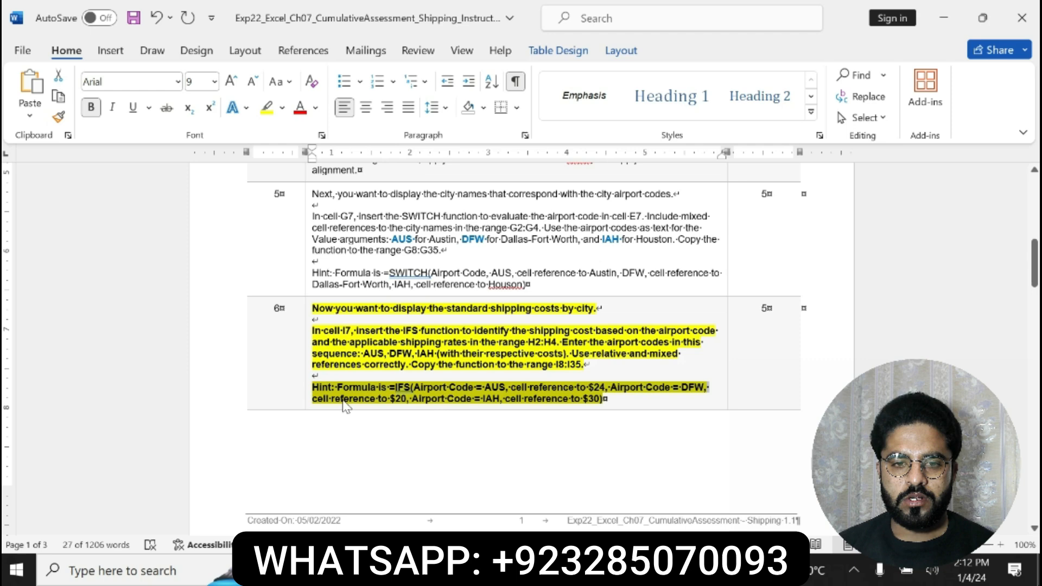
click(405, 388)
drag(391, 386, 458, 419)
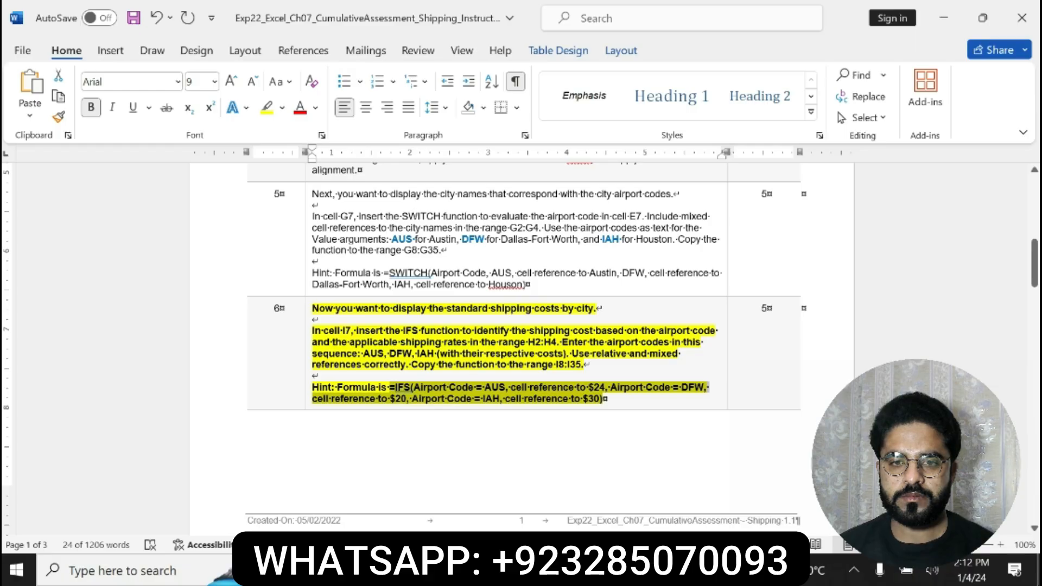
drag(313, 331, 602, 374)
key(alt+Tab)
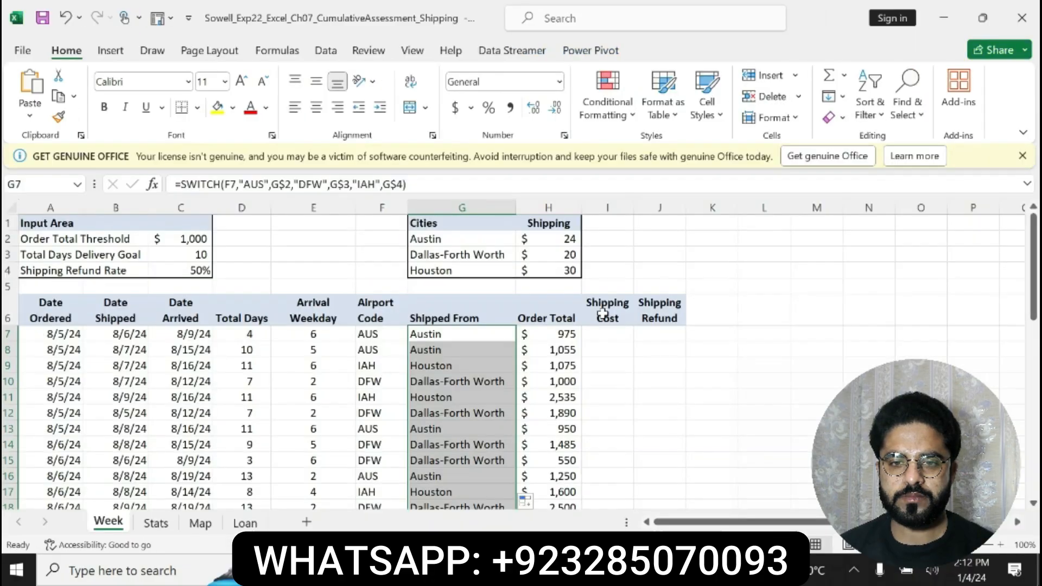
click(602, 334)
text(=IFS)
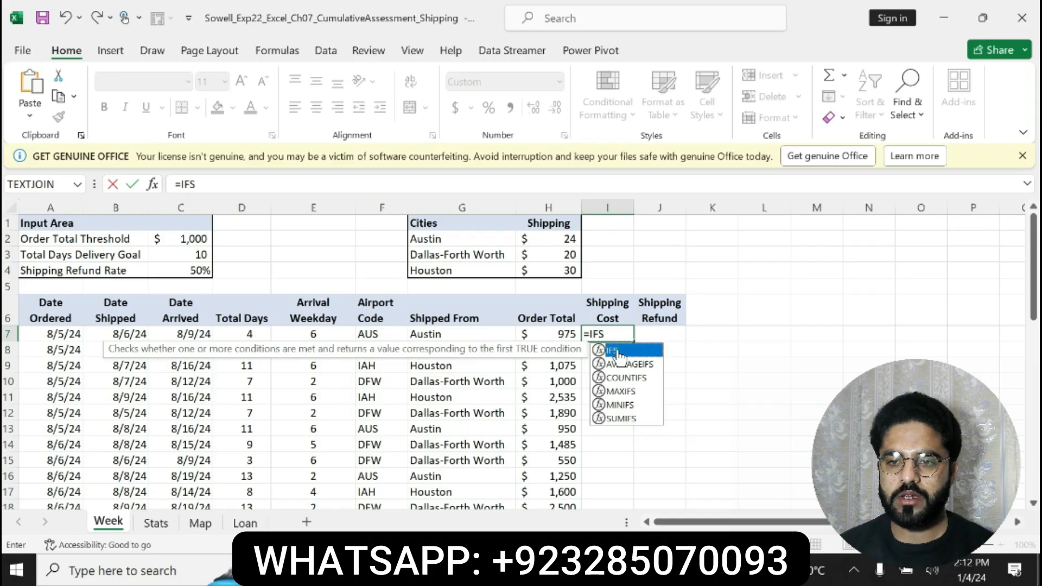
double_click(617, 350)
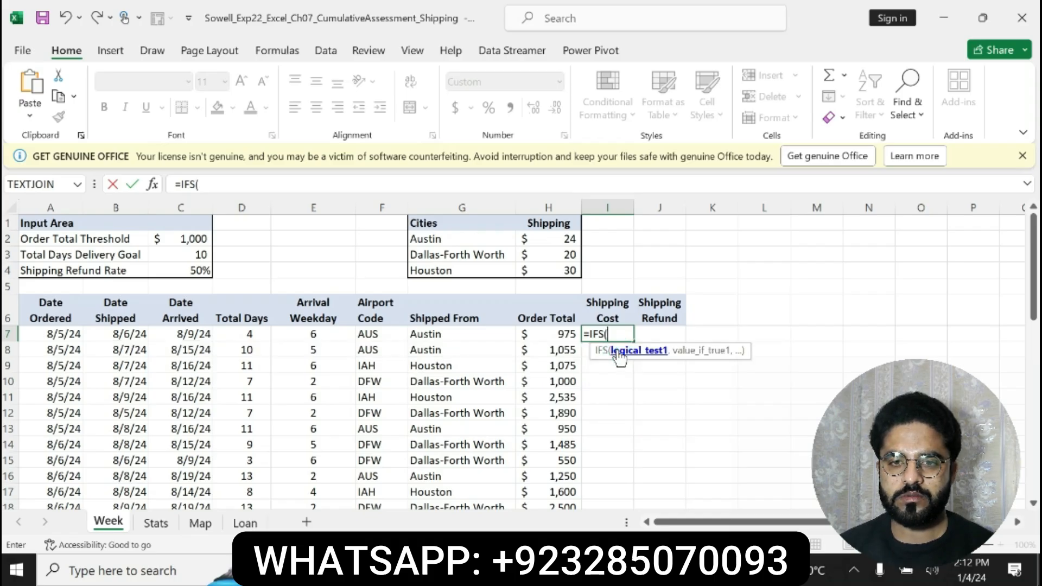
Add G7="Austin" as the first logical test and $H$2 as its result to the IFS formula in I7
text(G7=)
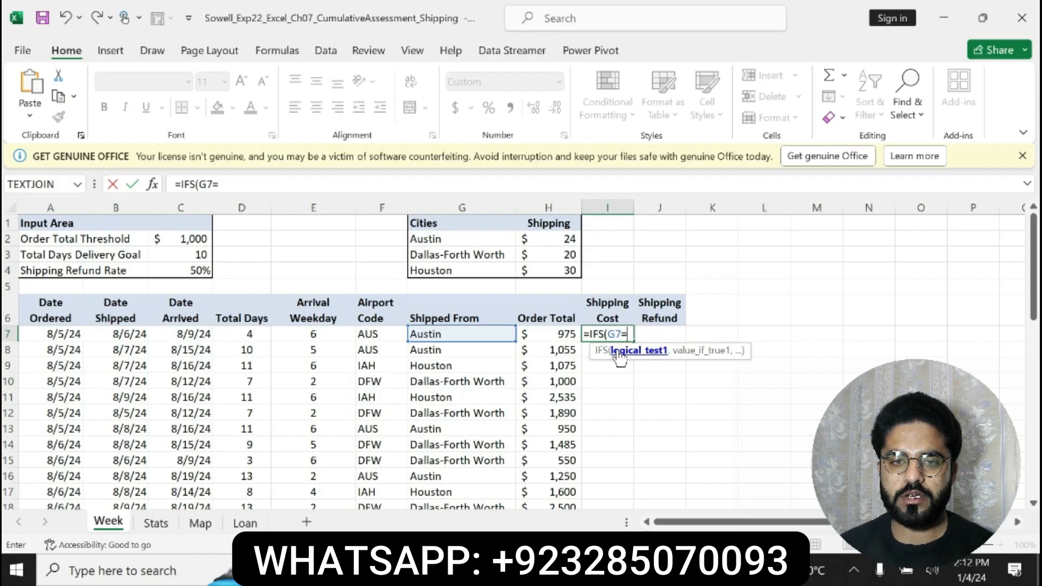
text("Austi)
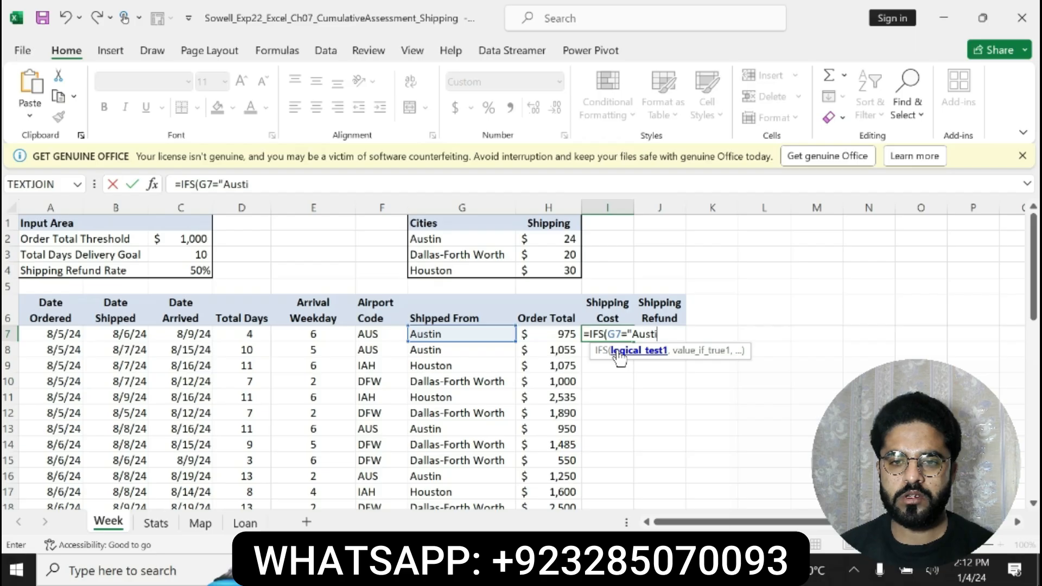
text(n")
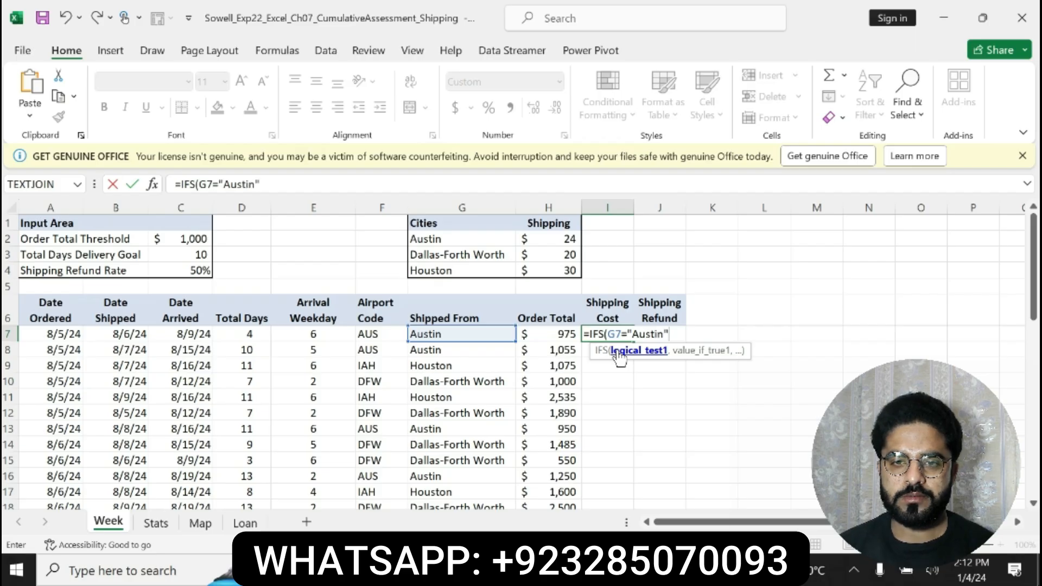
text(,$h$2)
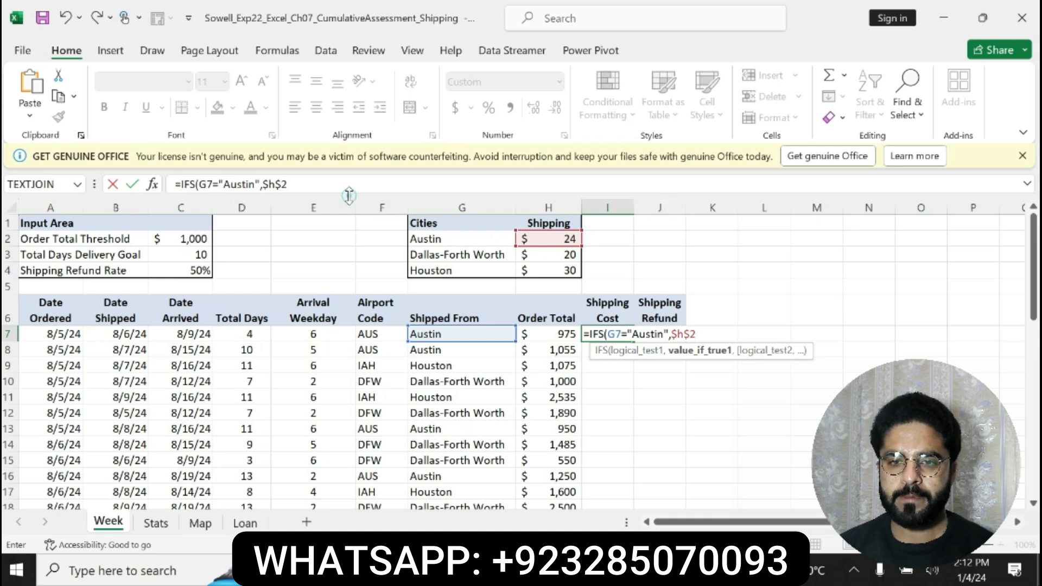
click(322, 185)
key(BackSpace)
key(BackSpace)
key(BackSpace)
key(BackSpace)
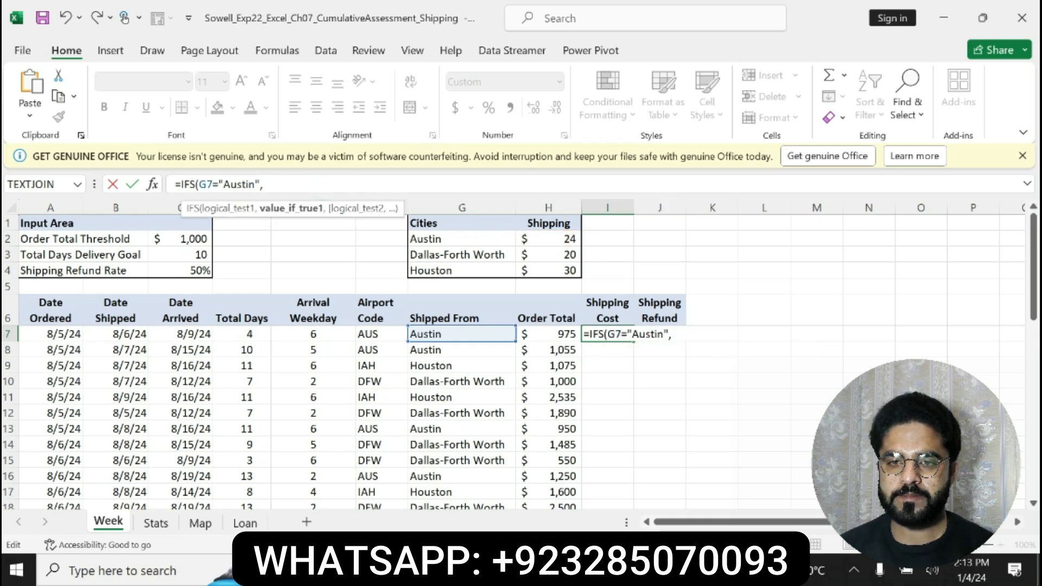
text($H$2)
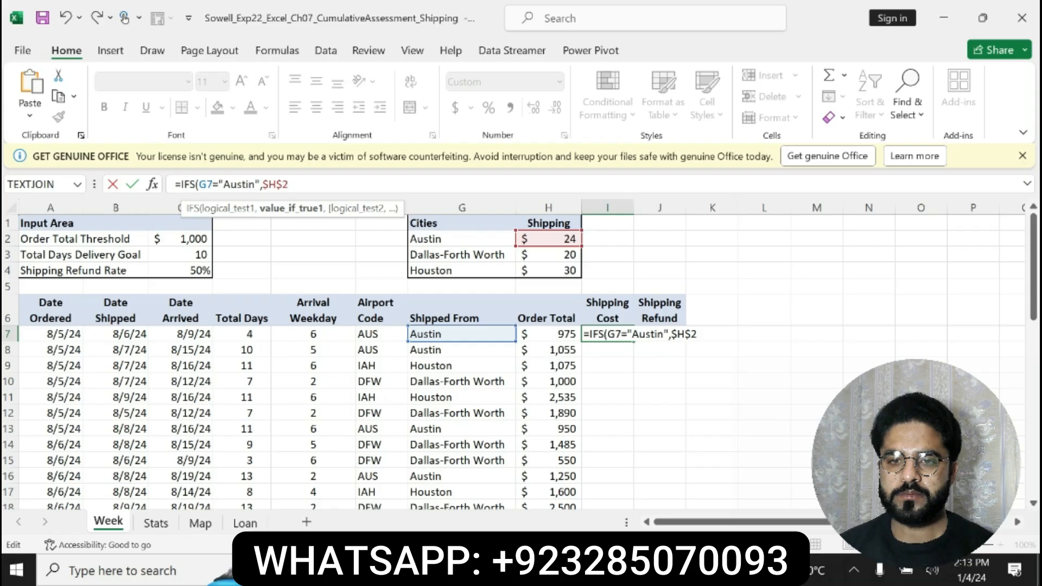
text(,G7=)
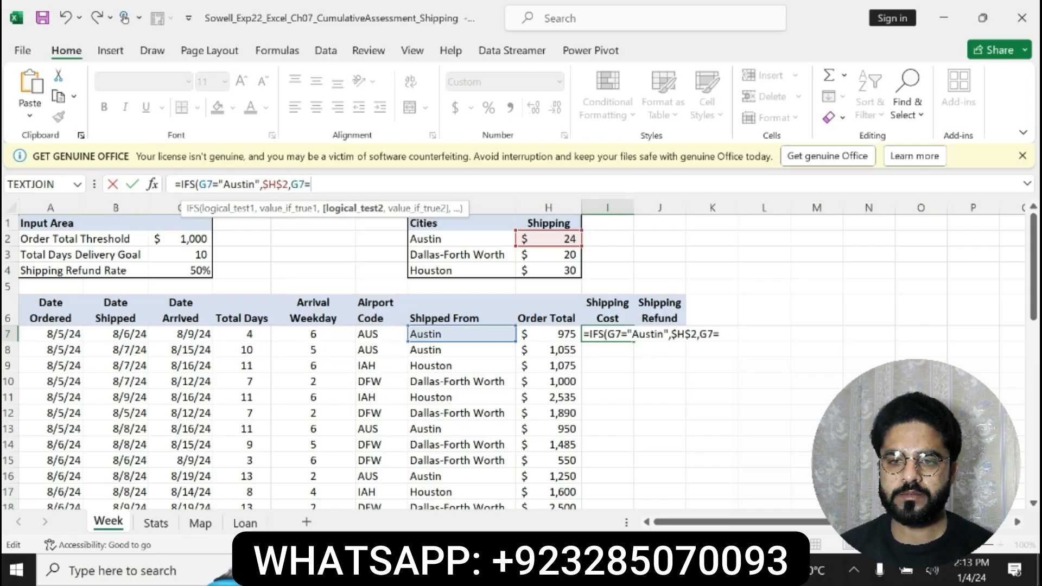
text(")
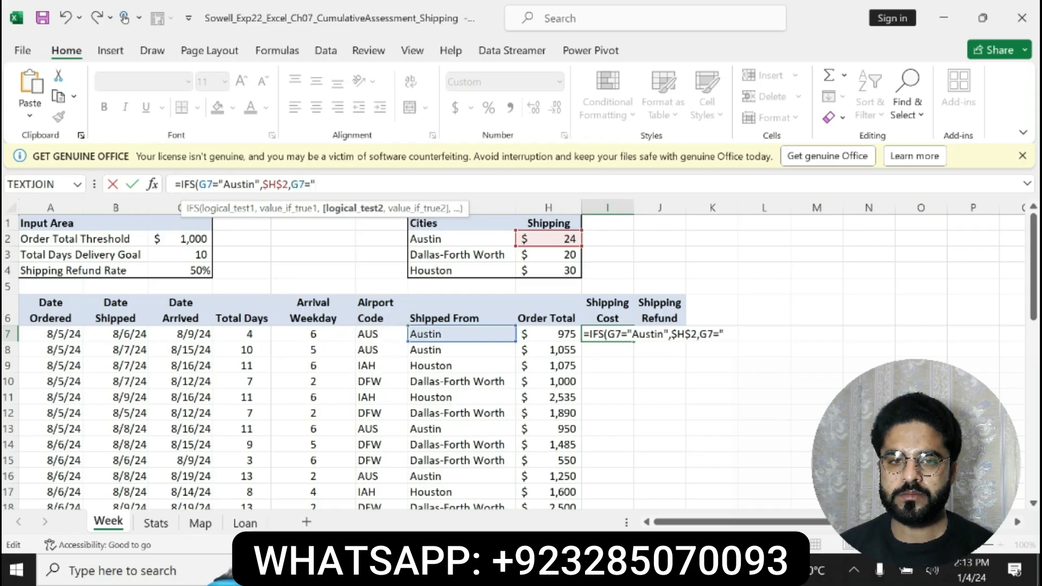
text(Dallas)
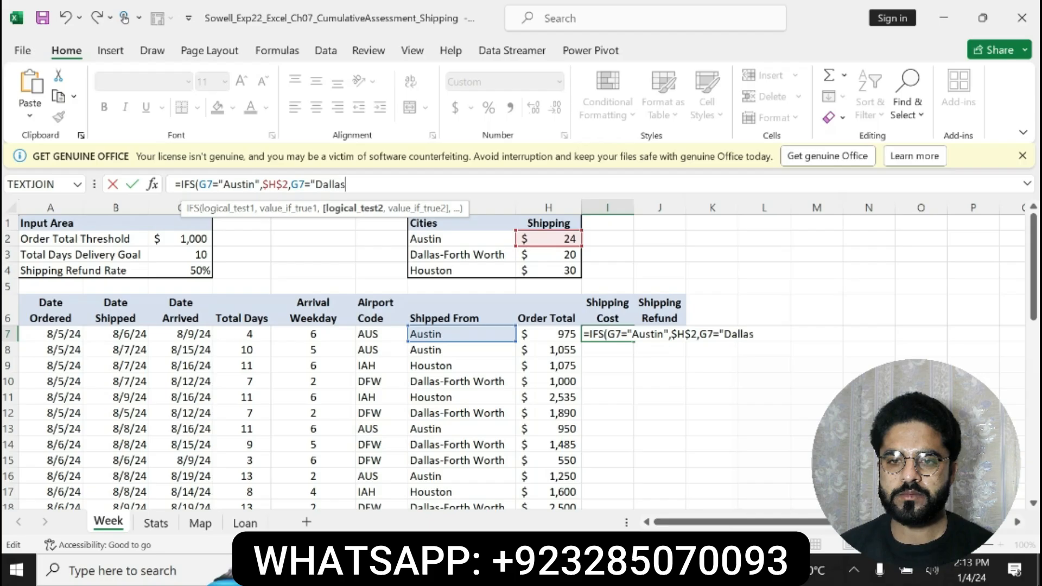
text(-Fo)
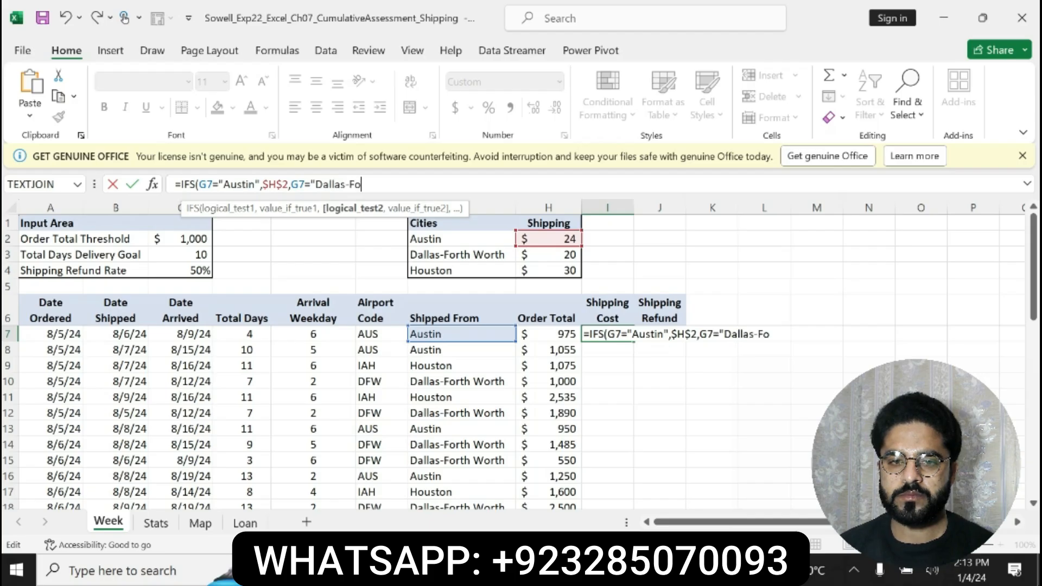
text(trh)
Add G7="Dallas-Forth Worth" as the second logical test in I7's IFS formula
key(BackSpace)
key(BackSpace)
key(BackSpace)
text(rth)
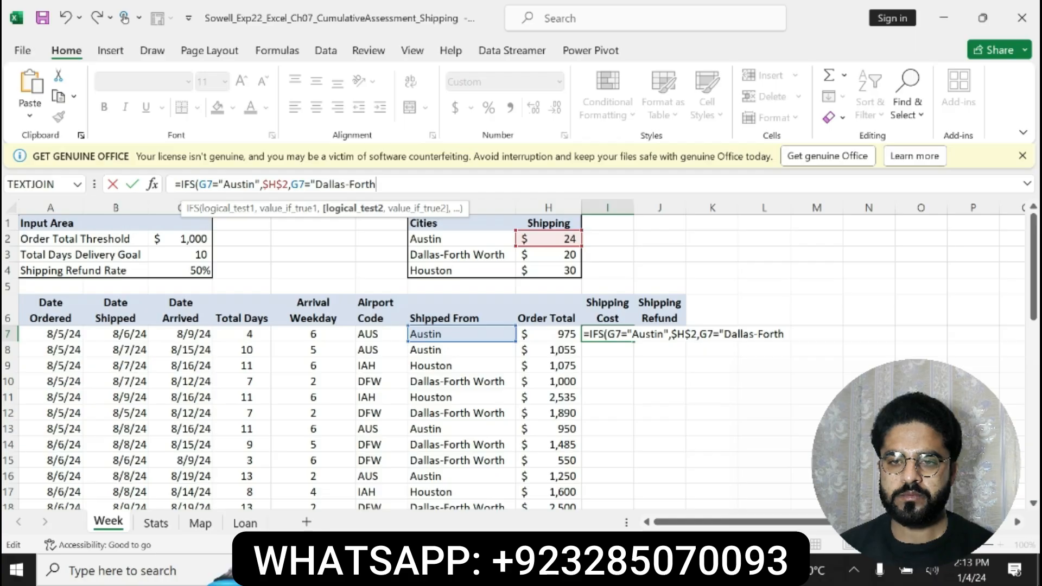
text( W)
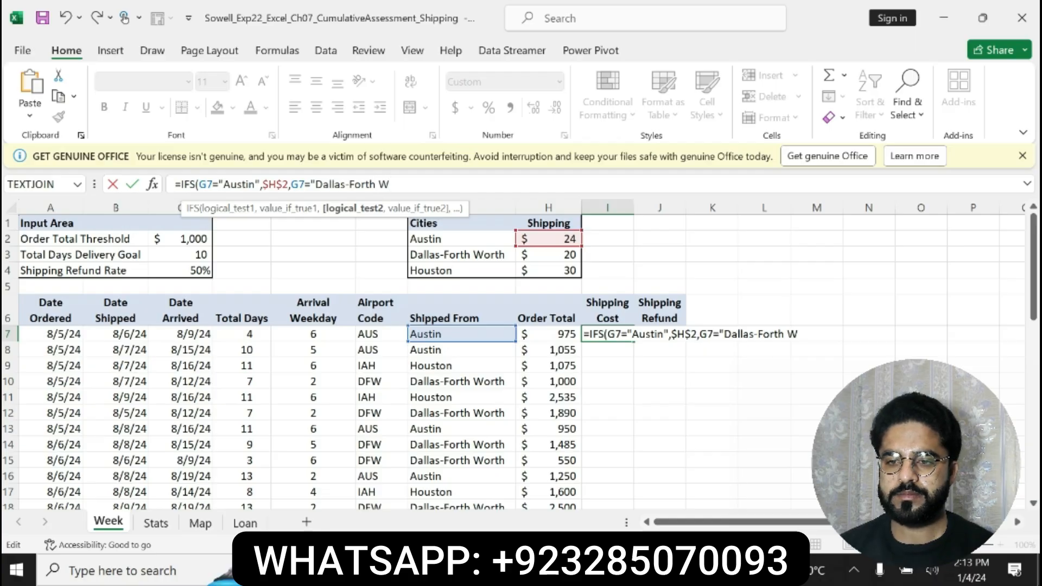
text(orth)
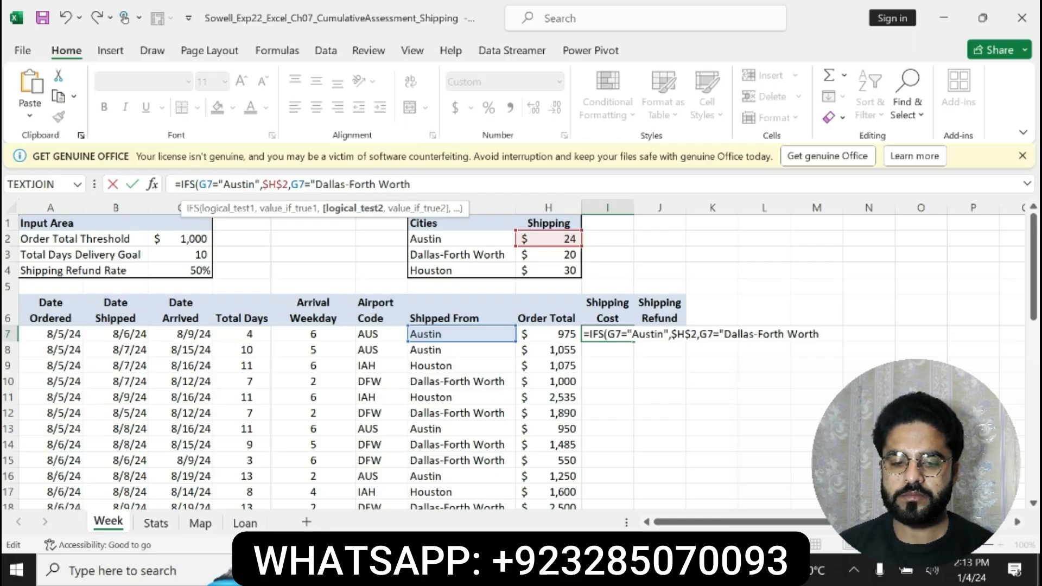
text(",$)
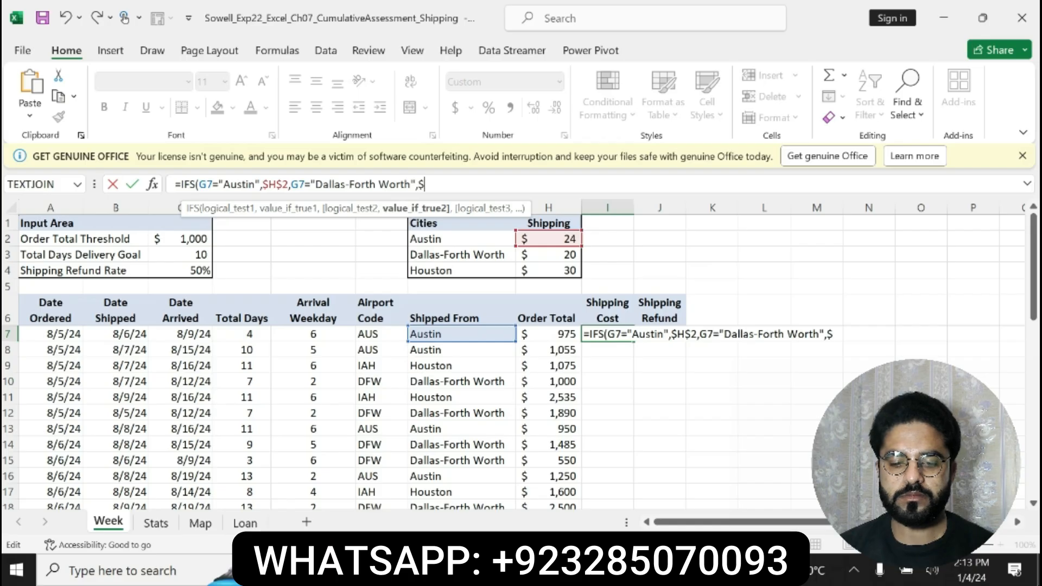
text(h$3)
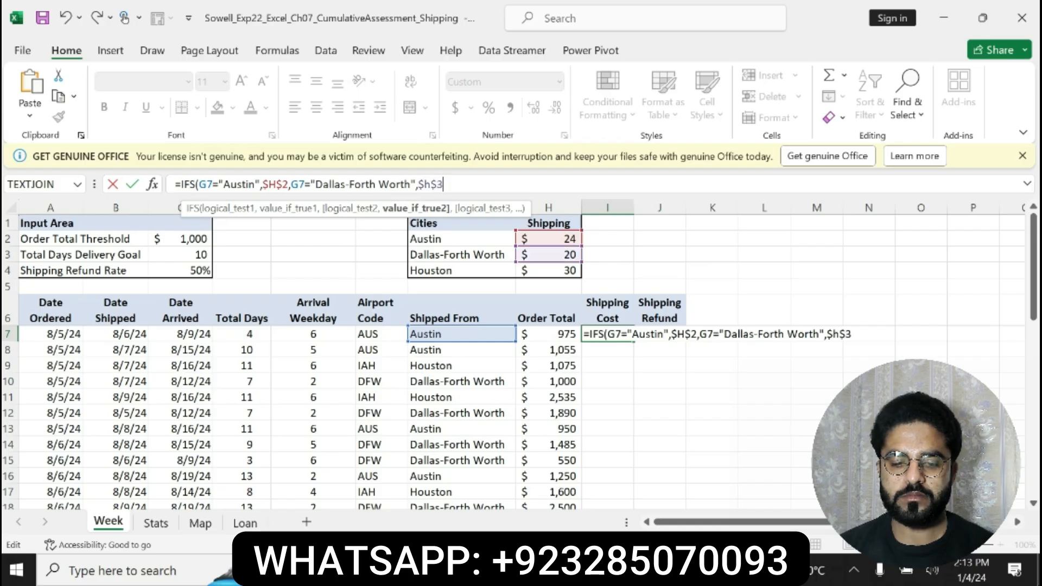
Add $H$3 as the result for the second logical test in I7's IFS formula
key(BackSpace)
key(BackSpace)
key(BackSpace)
text(H$3)
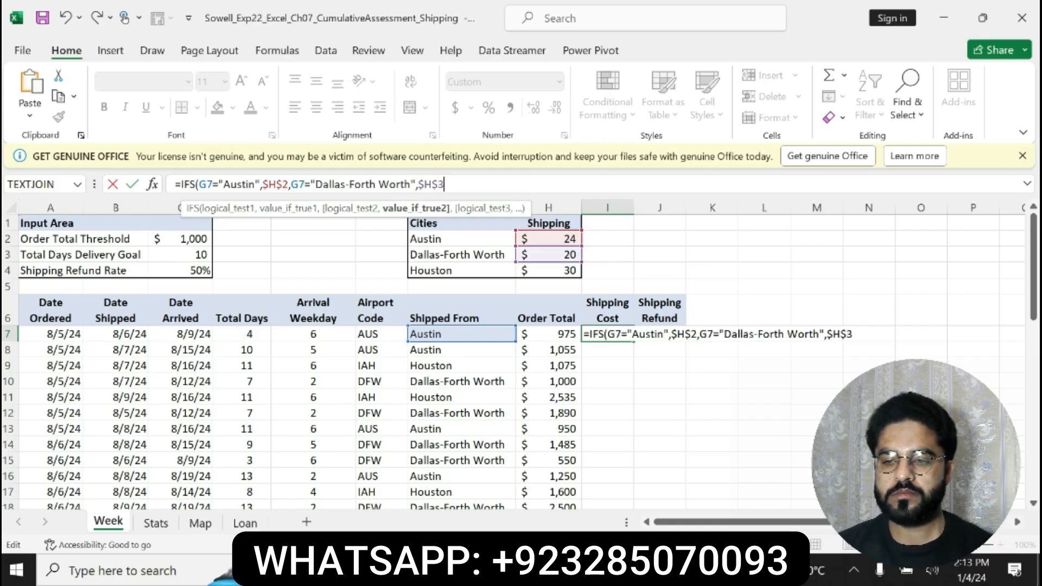
text(,G7=)
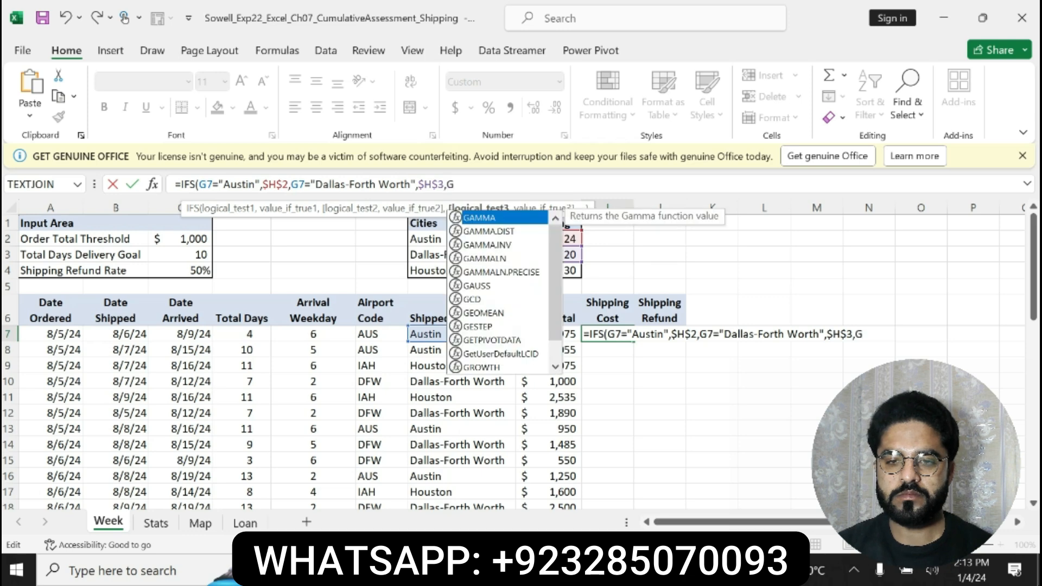
text("Hoi)
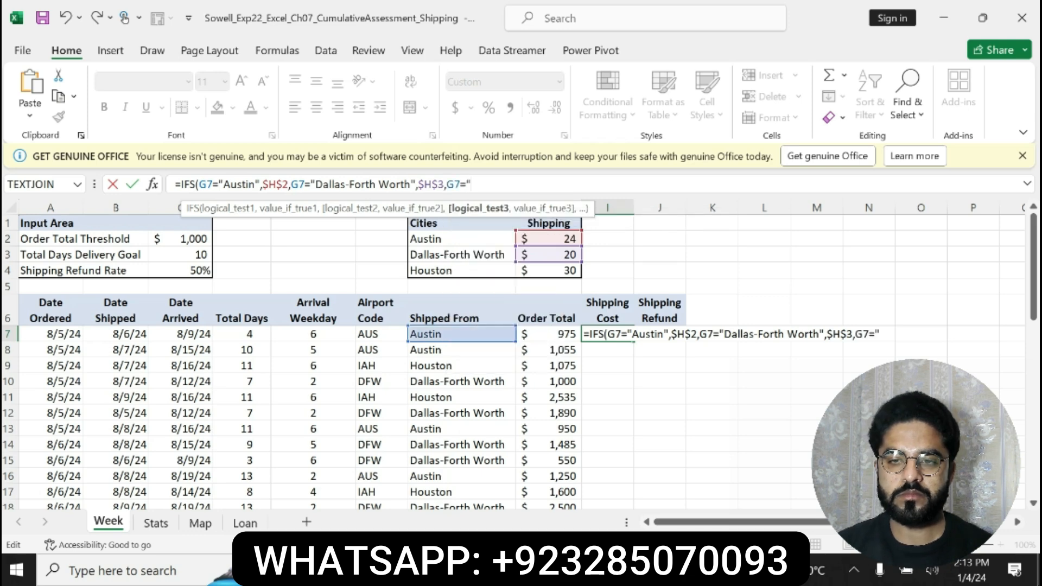
Add G7="Houston" as the third logical test in I7's IFS formula
key(BackSpace)
text(u)
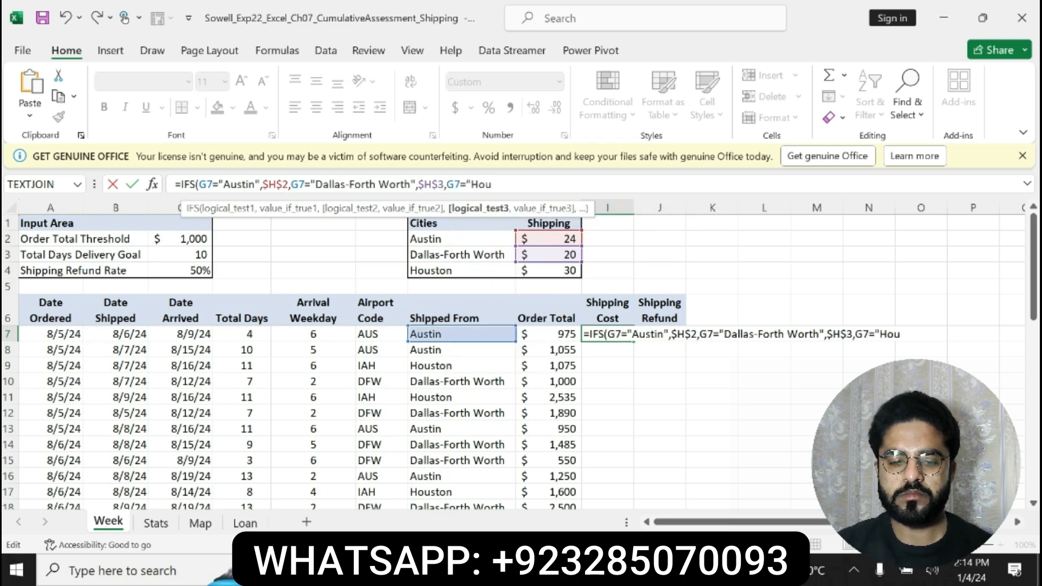
text(ston)
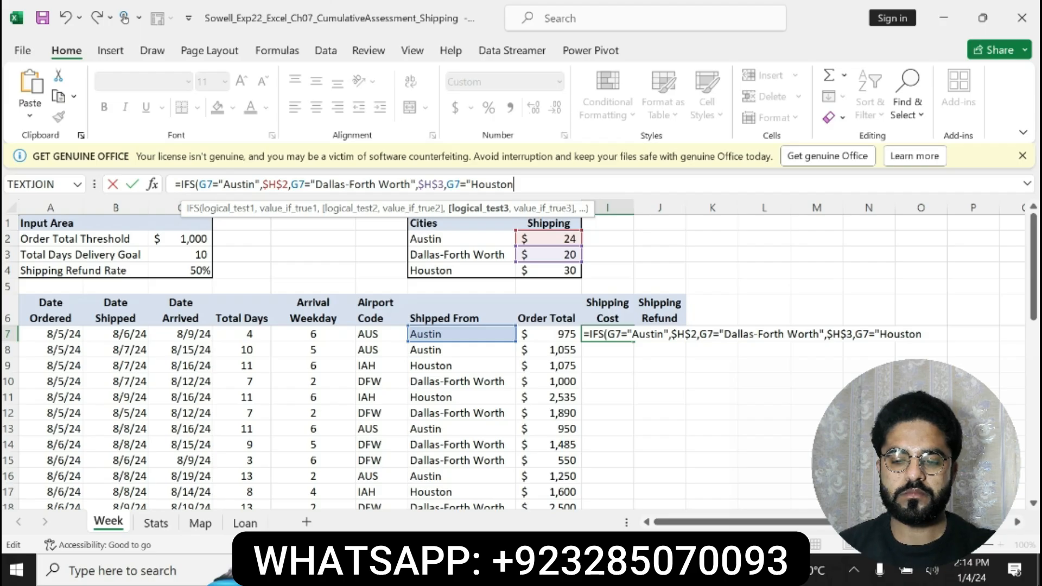
text(")
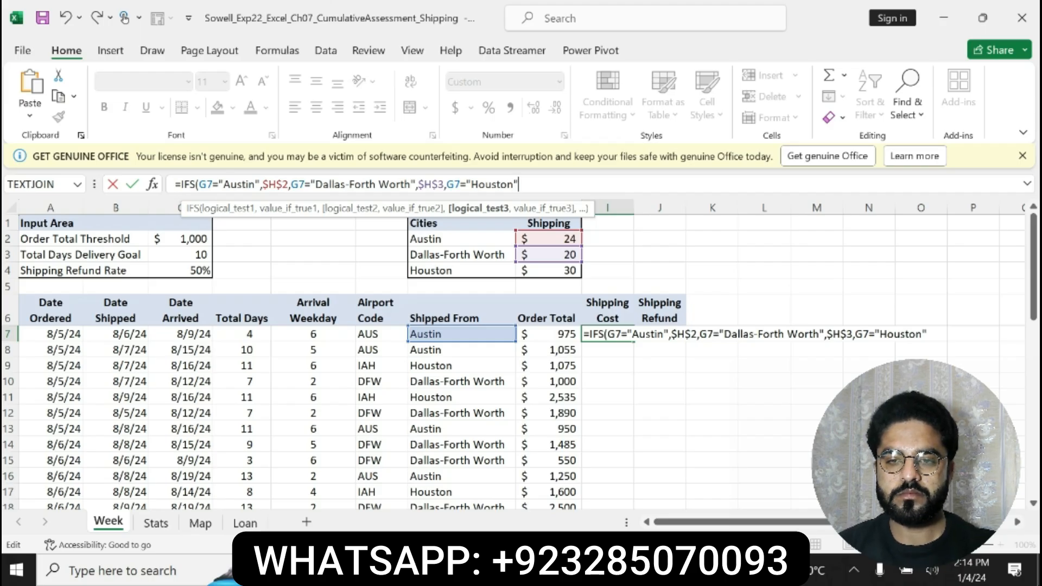
text(,$)
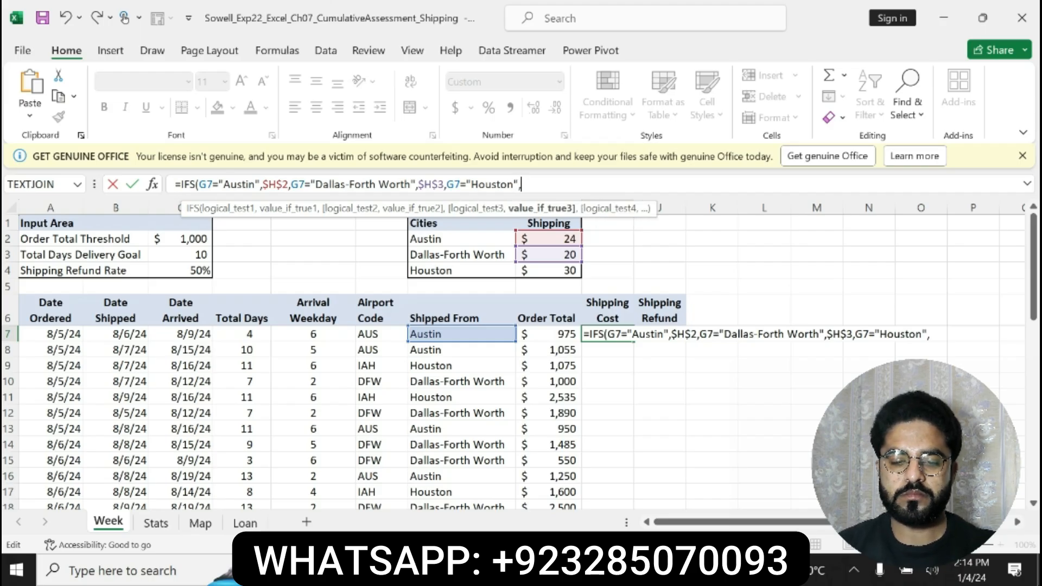
text(H$4)
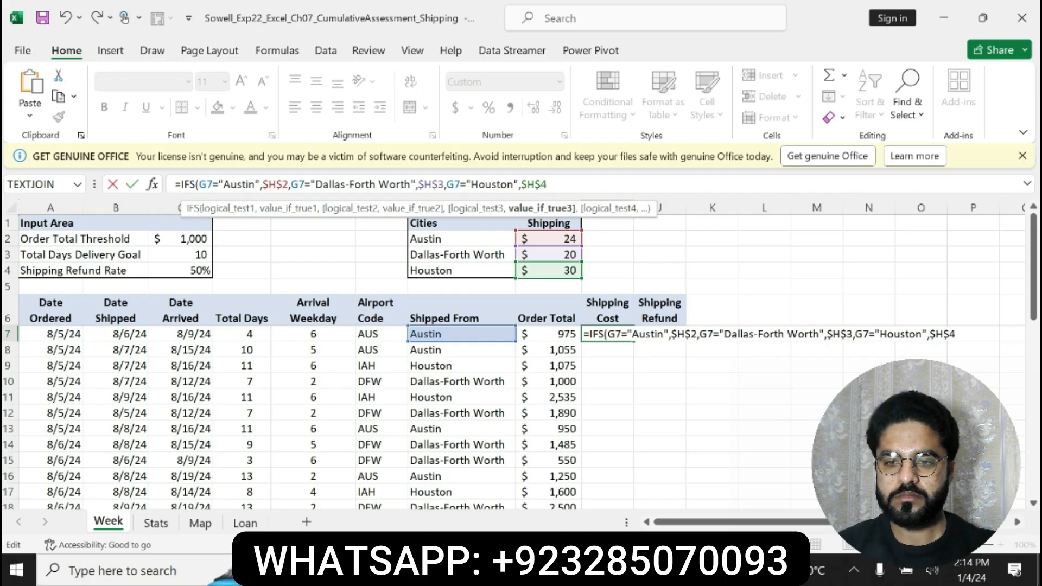
text())
Add $H$4 as the result for the third logical test, then close, enter and review I7's IFS formula
key(Return)
click(602, 332)
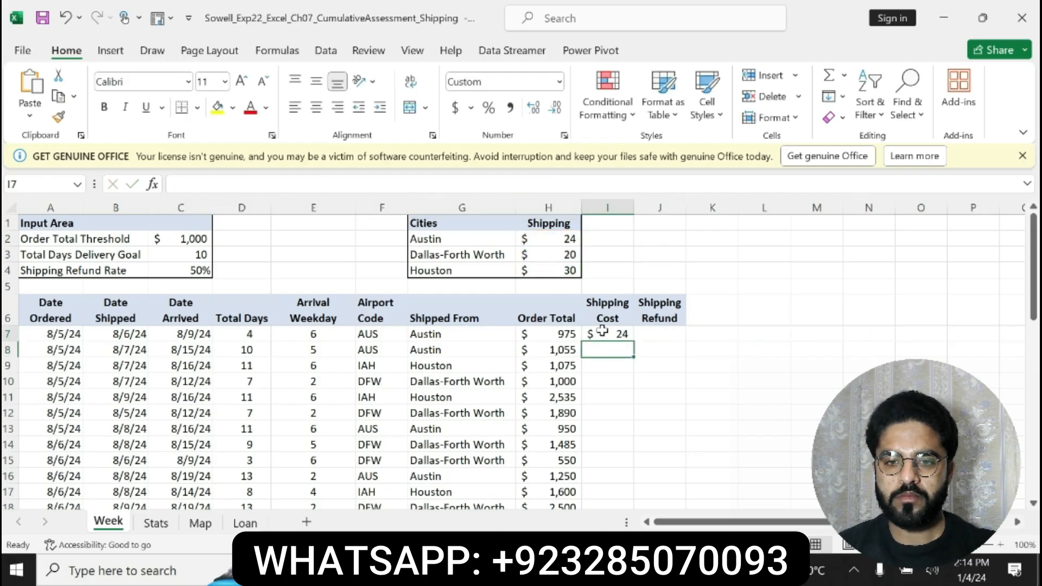
drag(549, 184, 174, 184)
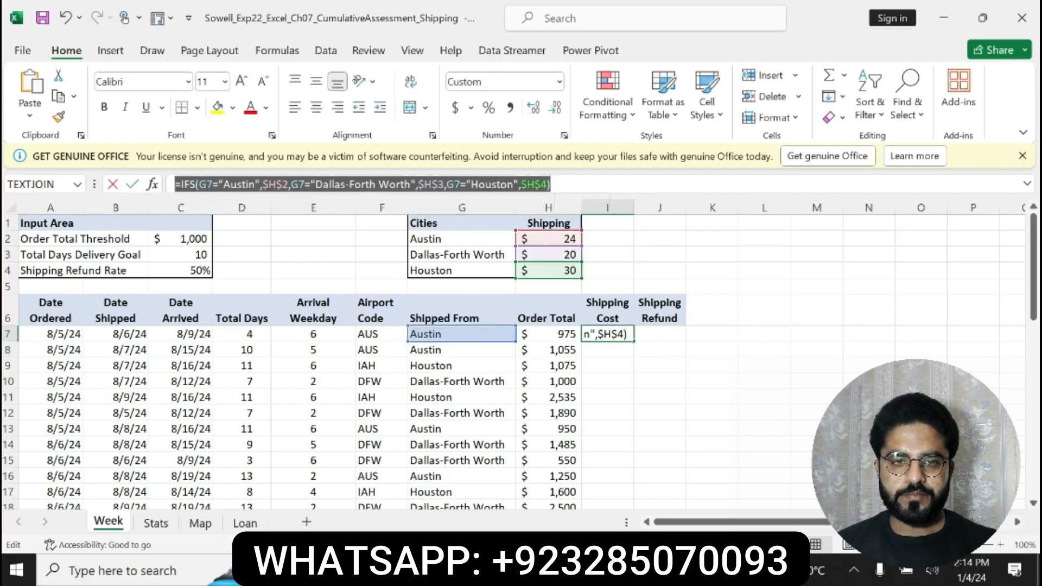
click(563, 184)
key(Return)
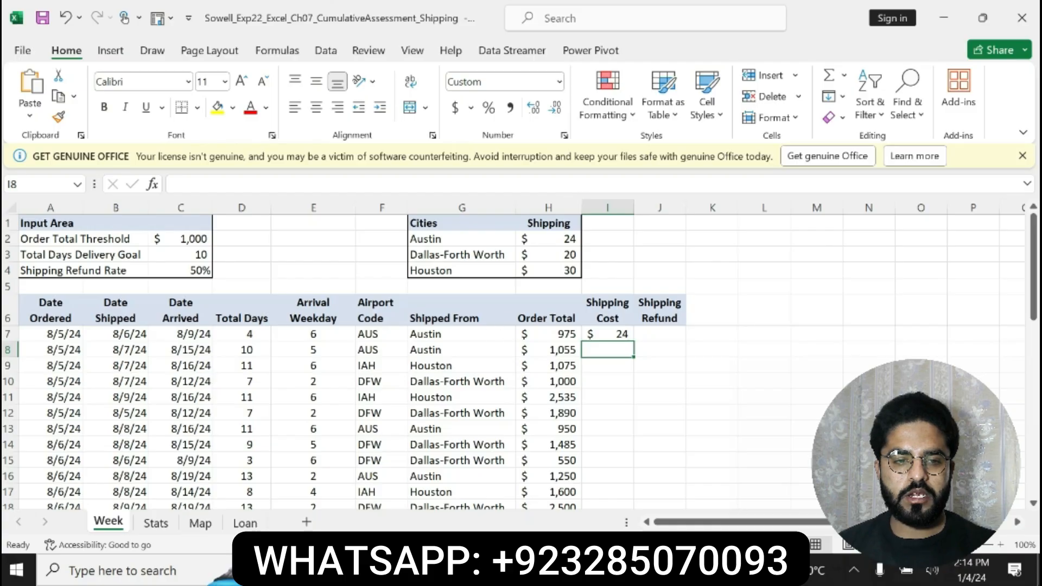
Check step 6's hint and copy instruction in Word, then copy the I7 formula to I8:I35 in the Excel workbook
click(585, 569)
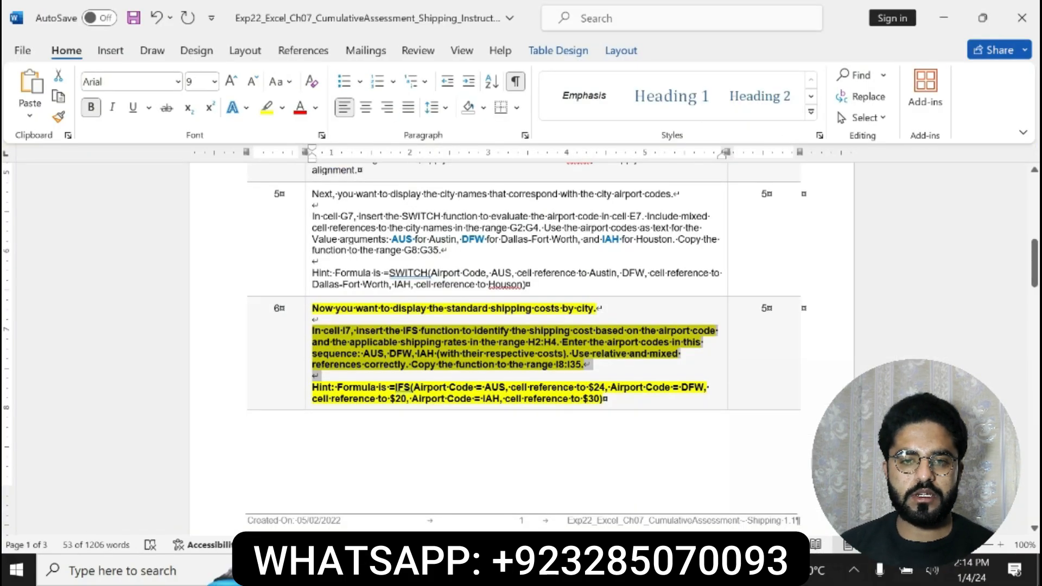
drag(396, 387, 603, 399)
drag(408, 365, 594, 364)
key(alt+Tab)
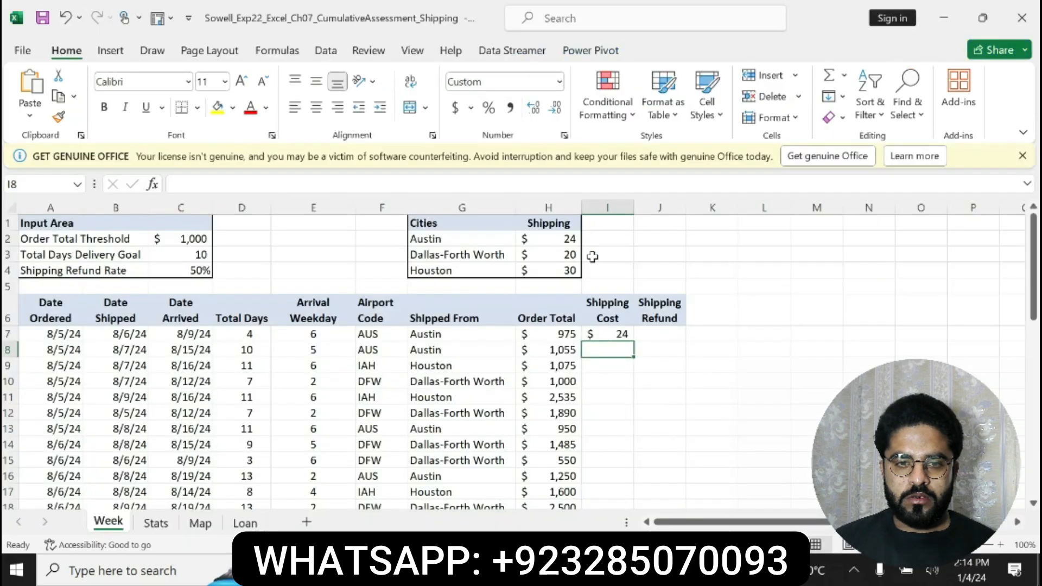
click(618, 335)
double_click(633, 342)
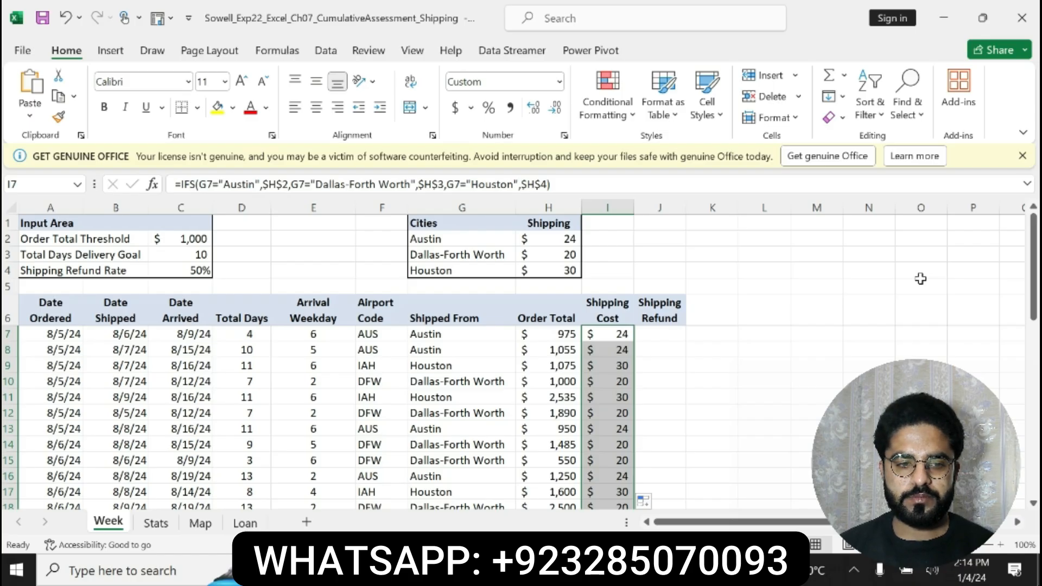
mouse_move(1034, 311)
mouse_down()
mouse_move(1034, 475)
mouse_move(1037, 293)
mouse_move(1036, 311)
mouse_up()
Switch to Word, undo the last formatting, and make step 7's instructions bold with yellow highlighting
click(521, 570)
key(ctrl+z)
scroll(1034, 304, down, 2)
drag(312, 360, 456, 458)
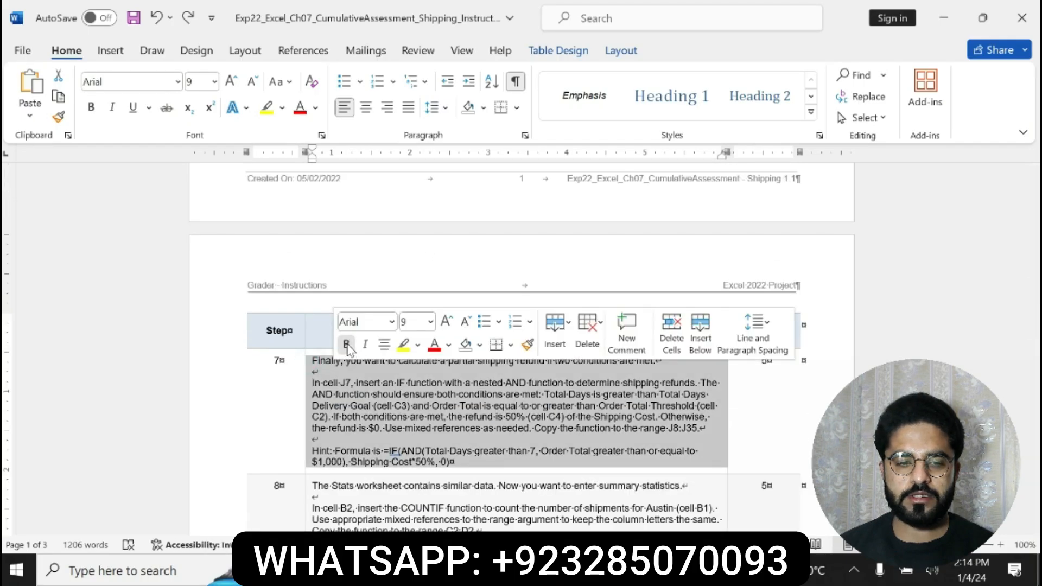
click(345, 344)
click(403, 345)
Read step 7's shipping refund instructions and color its formula hint red
drag(312, 364, 435, 395)
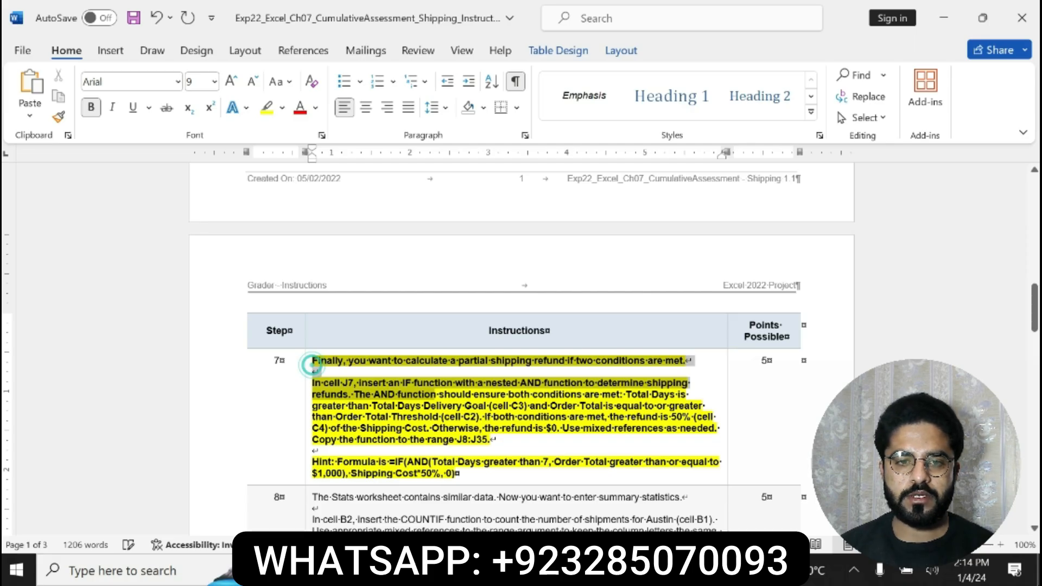
drag(312, 365, 502, 473)
click(325, 466)
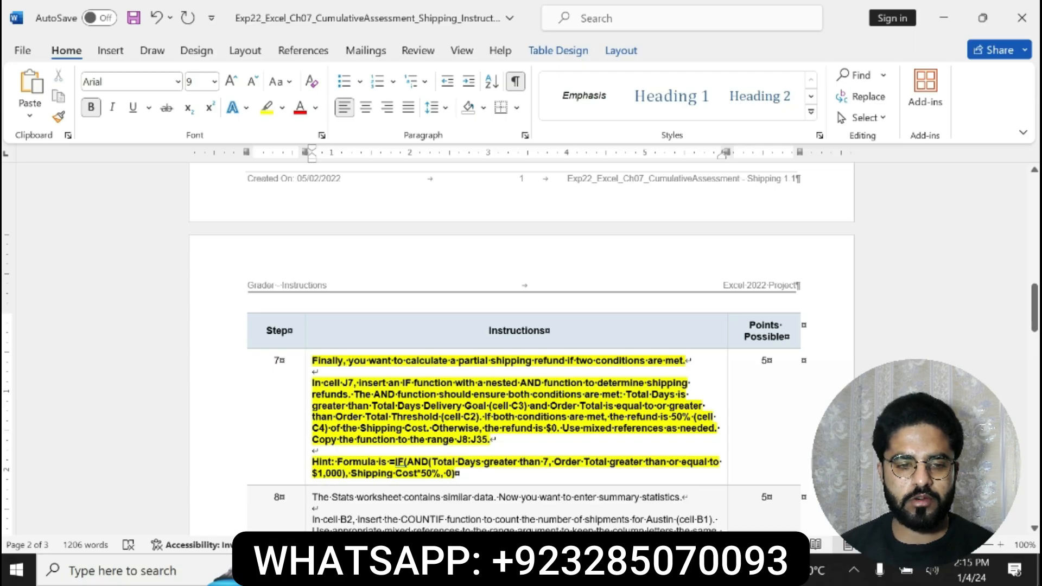
triple_click(319, 461)
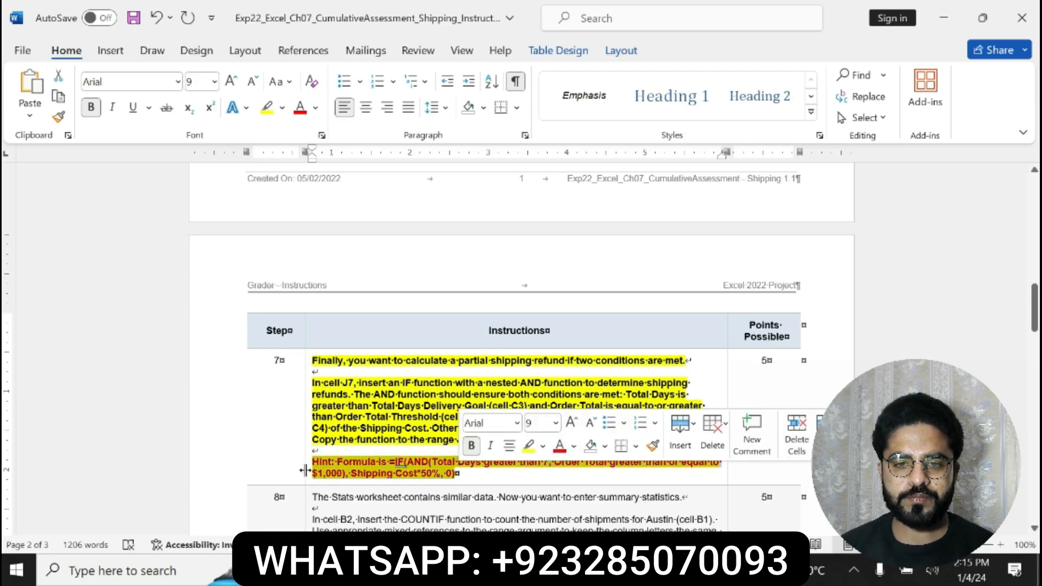
click(313, 463)
drag(313, 462, 455, 473)
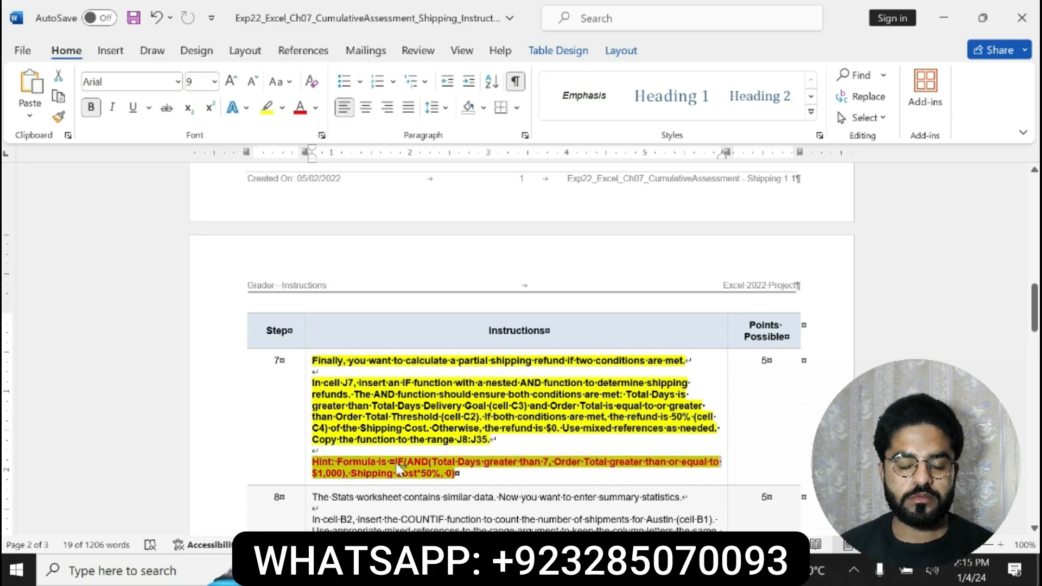
drag(389, 463, 467, 482)
Switch to Excel and start an IF formula with a nested AND function in cell J7
key(alt+Tab)
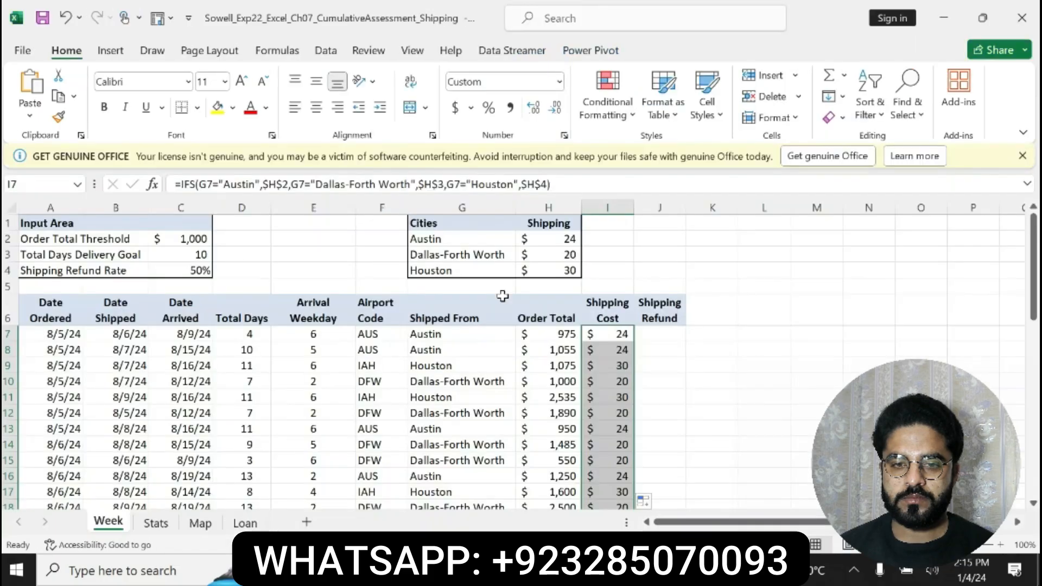
click(658, 343)
click(659, 334)
text(=IFS)
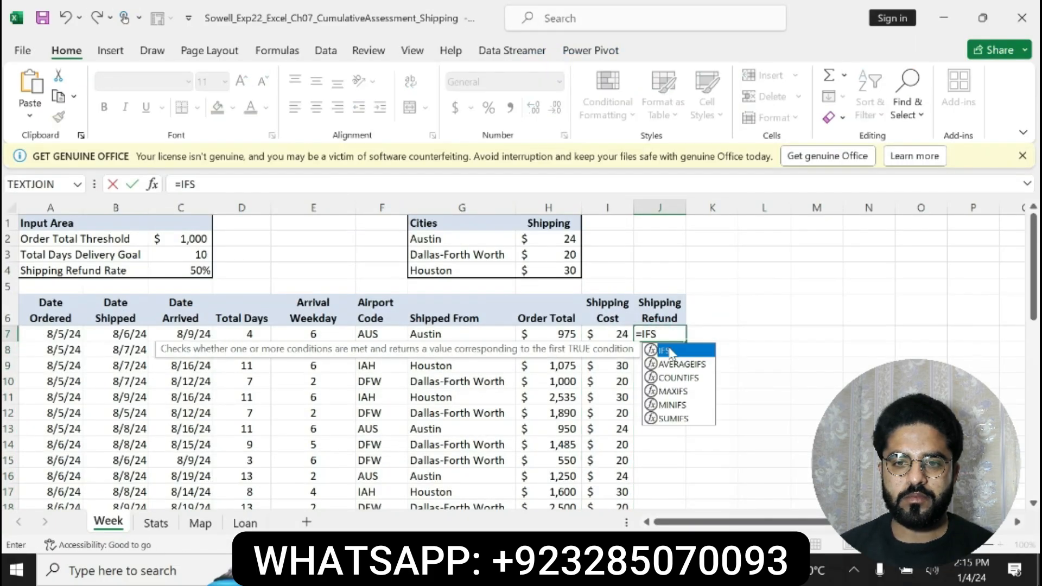
key(Tab)
key(BackSpace)
key(BackSpace)
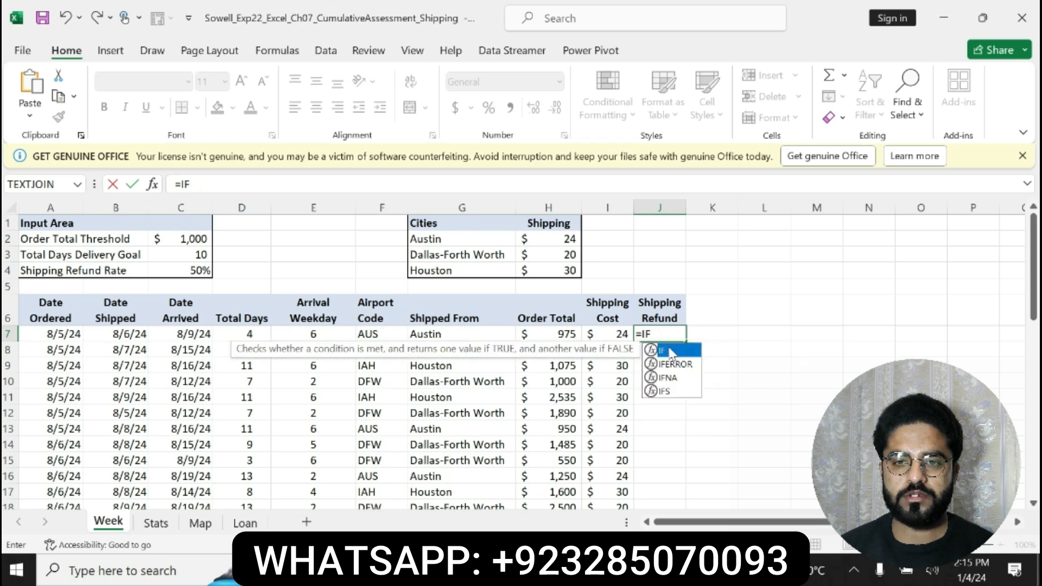
text((AND)
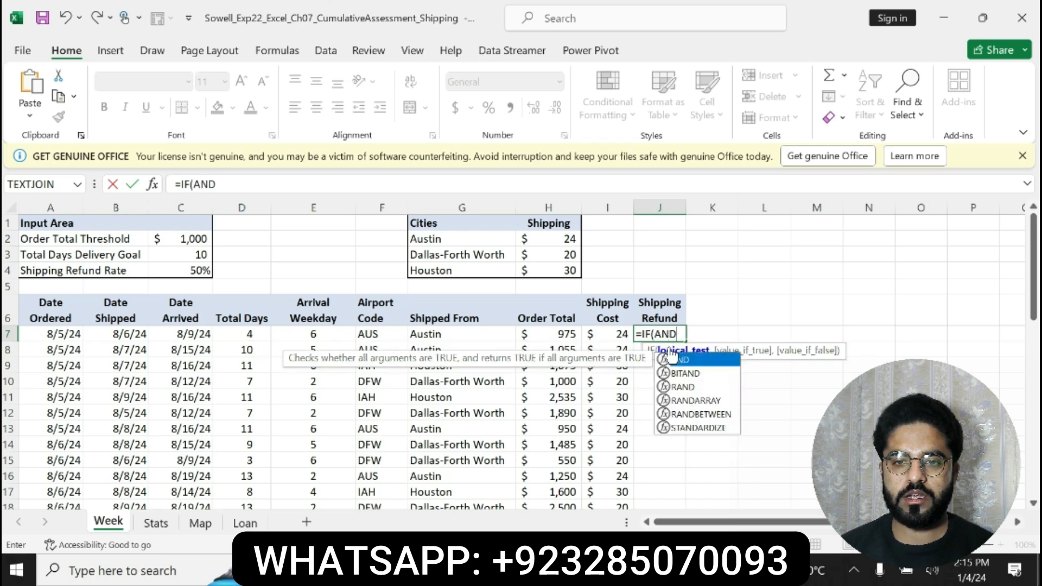
double_click(683, 361)
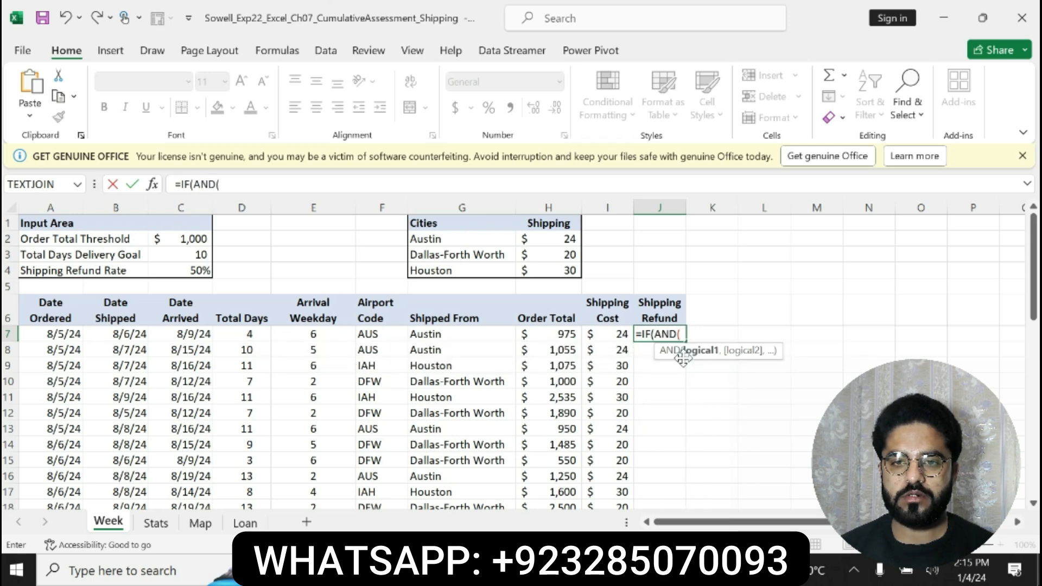
Add E7>D$3 and H7>=D$2 as the AND conditions in J7's formula
text(E7)
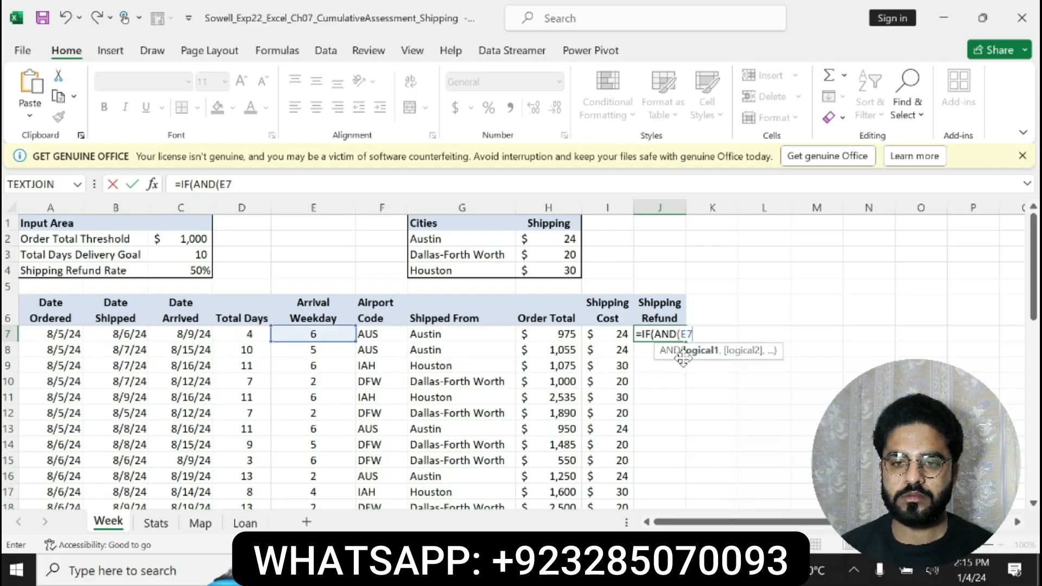
text(>D$3)
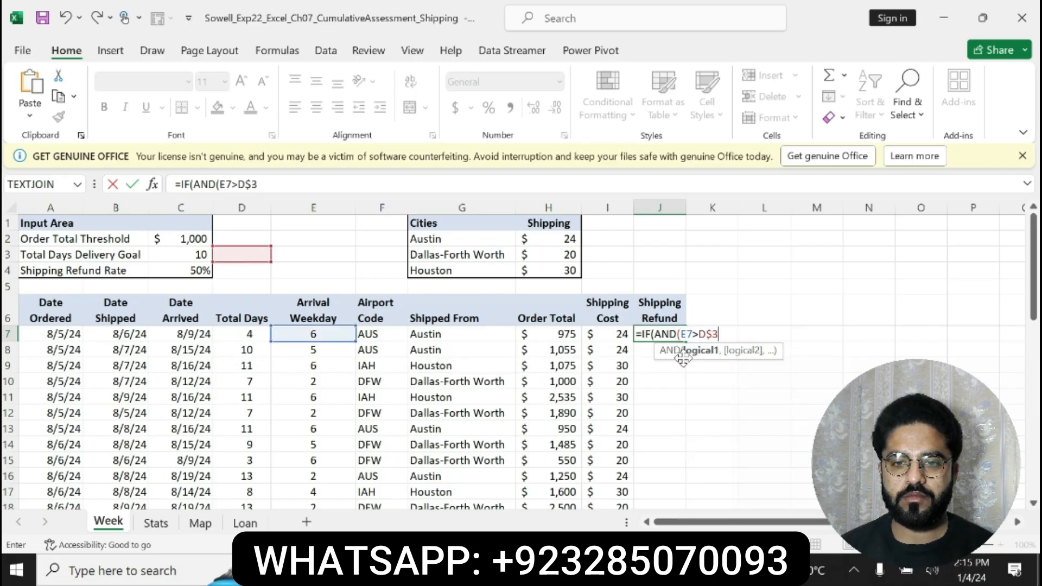
text(,H7)
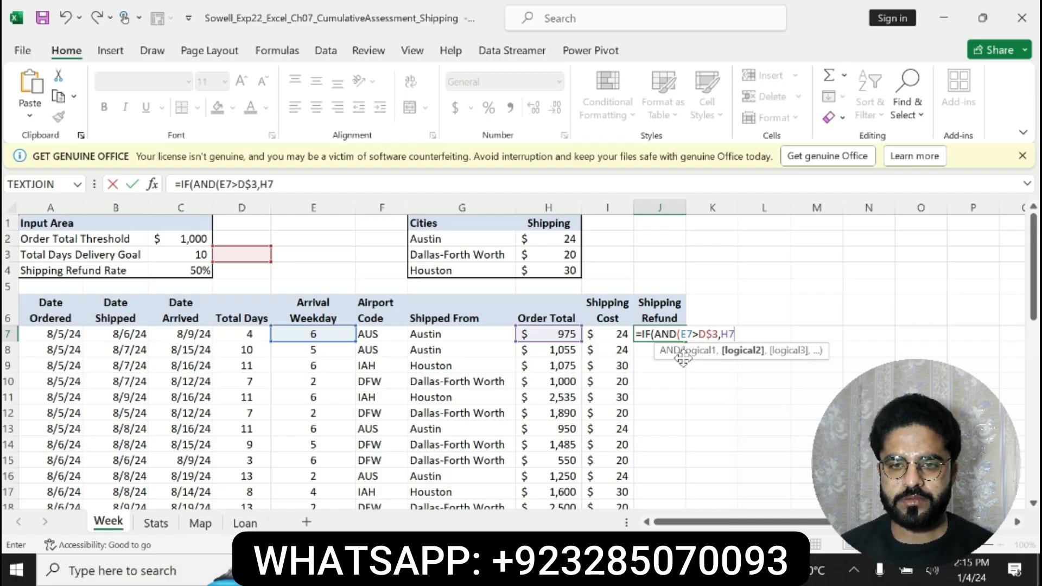
text(>=)
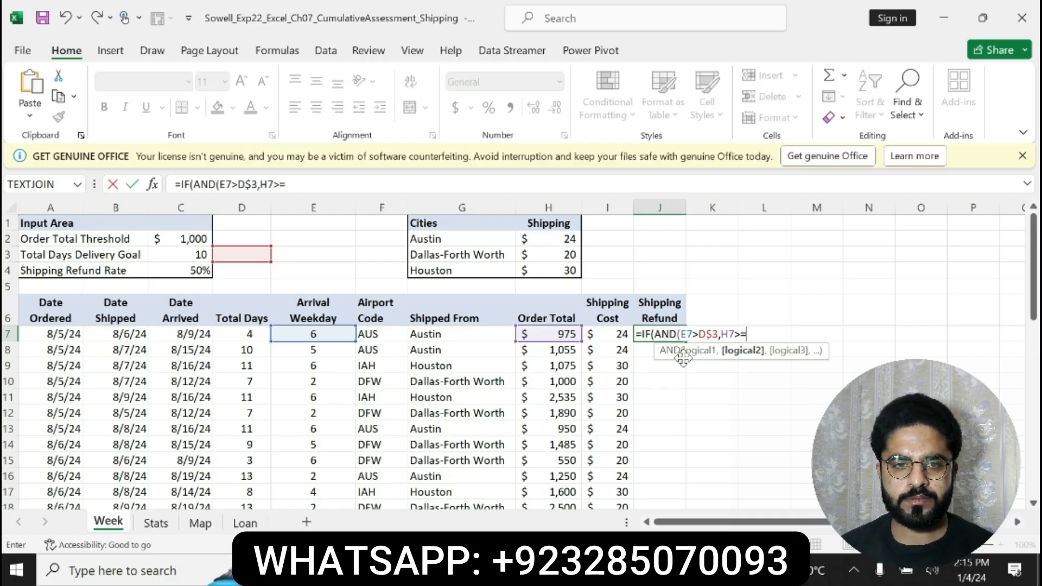
text(D$2)
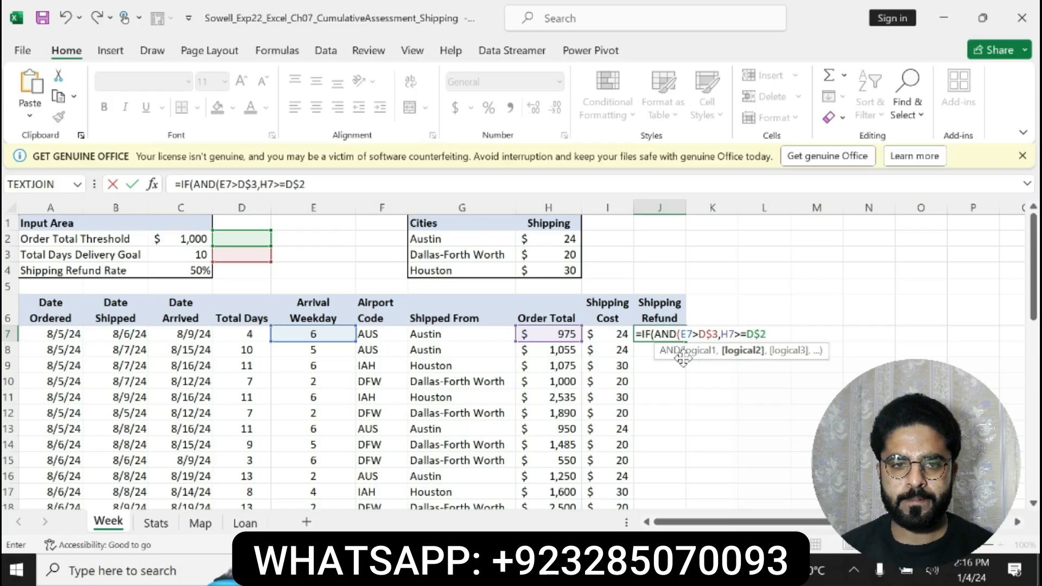
text(),)
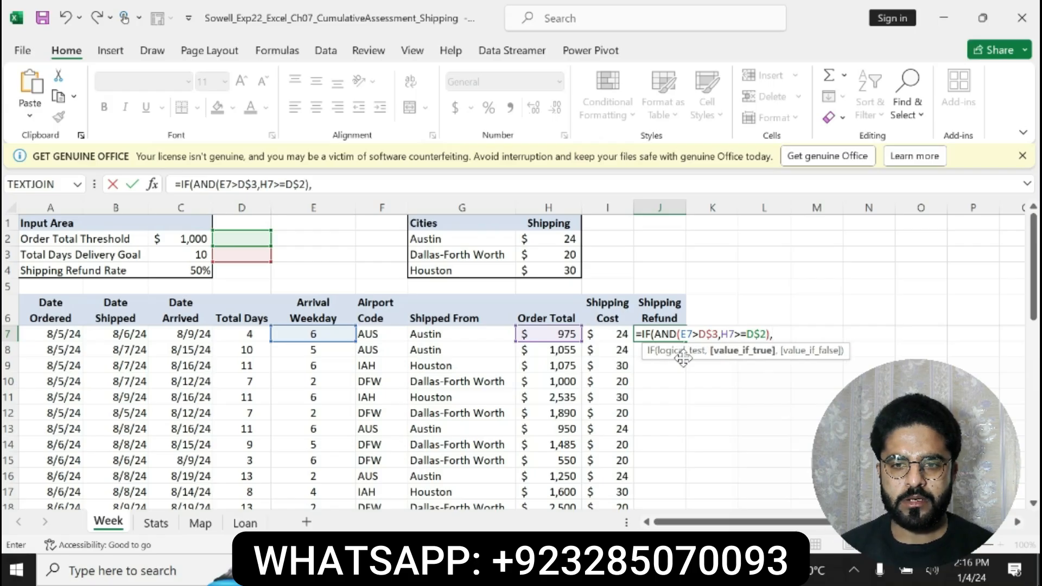
text(H7)
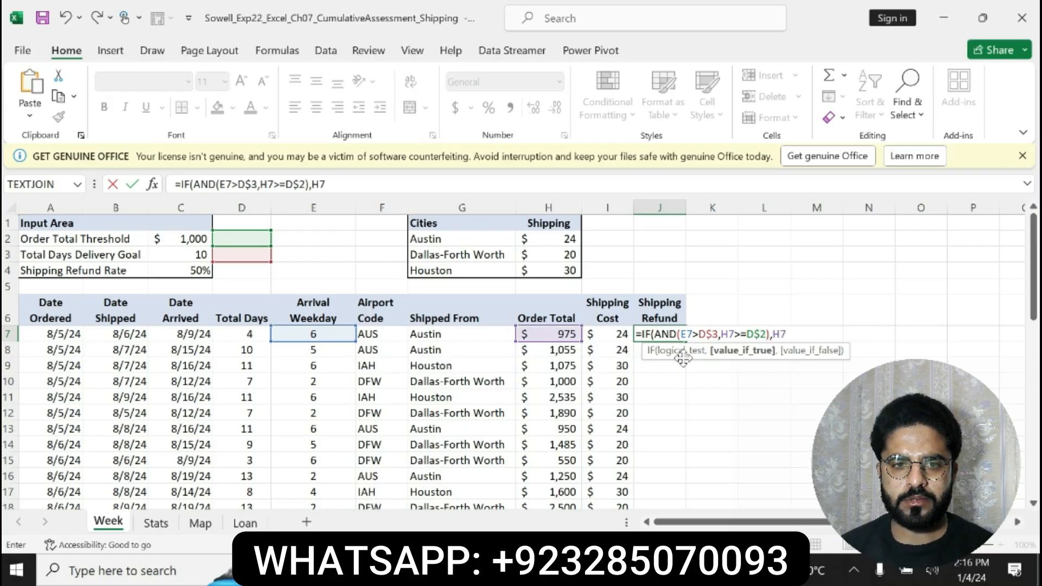
text(*D$)
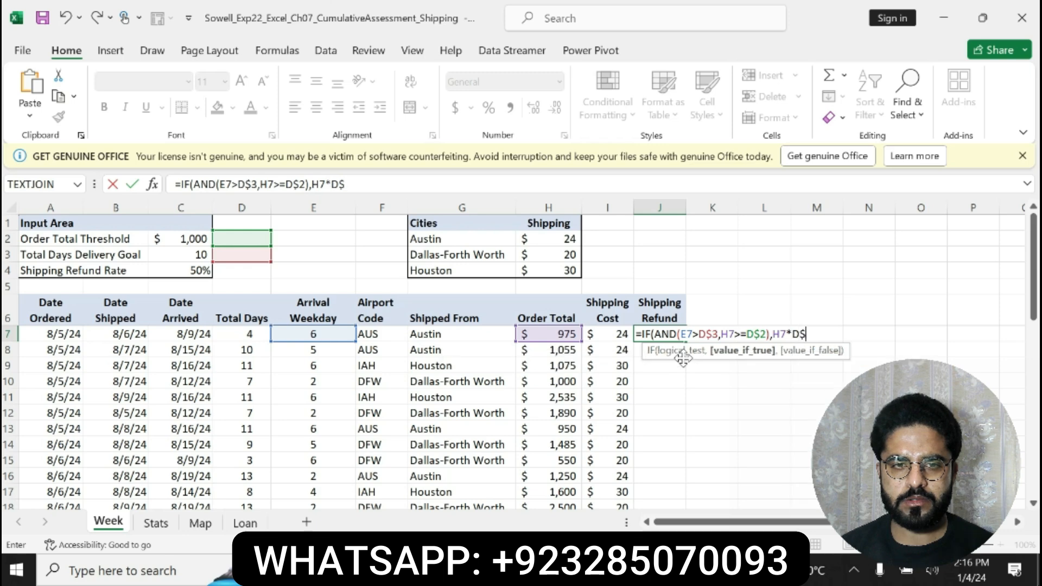
text(4,0))
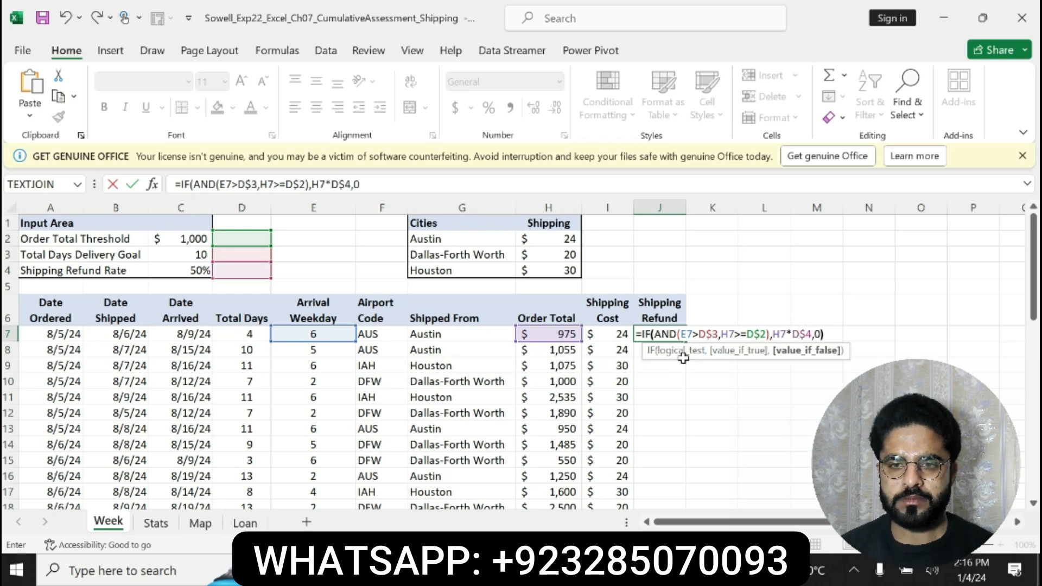
Complete J7's IF formula with H7*D$4 as the value if true and 0 as the value if false
key(Return)
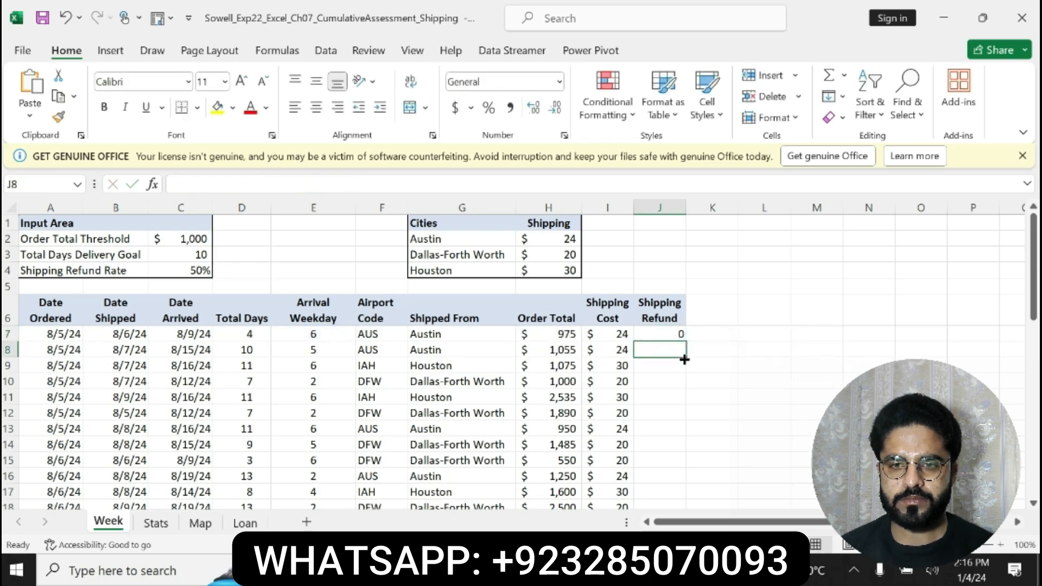
Recheck step 7's formula hint in Word, then copy the J7 formula down the Shipping Refund column in Excel
click(657, 334)
key(alt+Tab)
drag(391, 464, 467, 474)
key(alt+Tab)
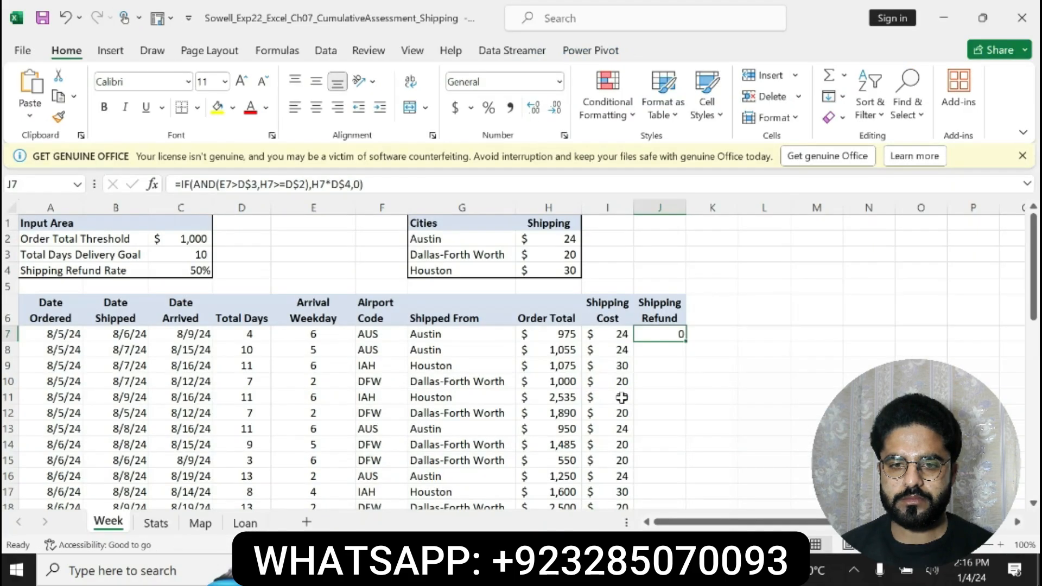
double_click(692, 335)
mouse_move(1029, 260)
mouse_down()
mouse_move(1030, 429)
mouse_move(1031, 260)
mouse_up()
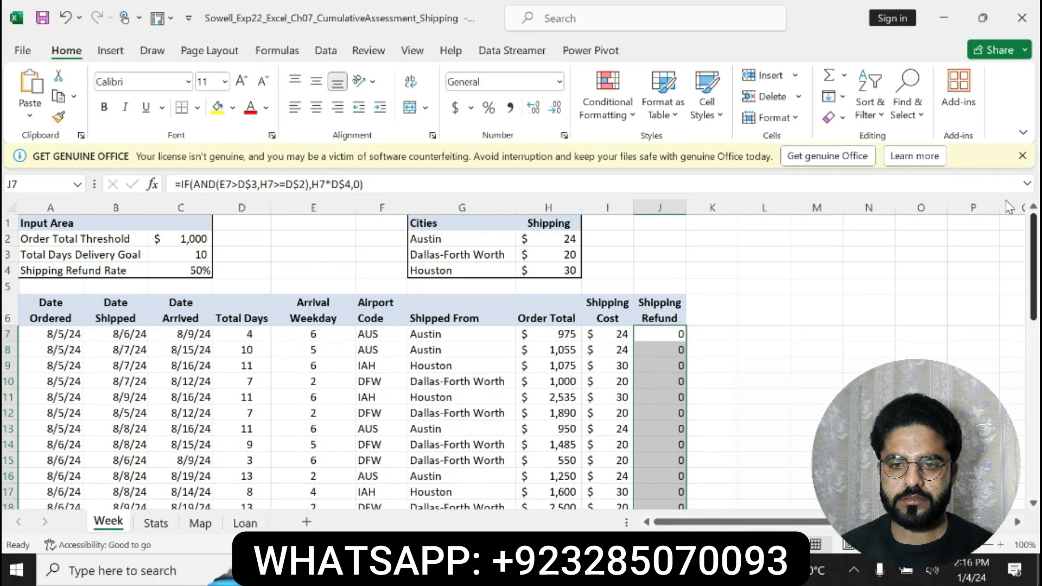
Switch to the Word instructions and undo the yellow highlighting on step 7
key(alt+Tab)
click(438, 467)
key(ctrl+z)
key(ctrl+z)
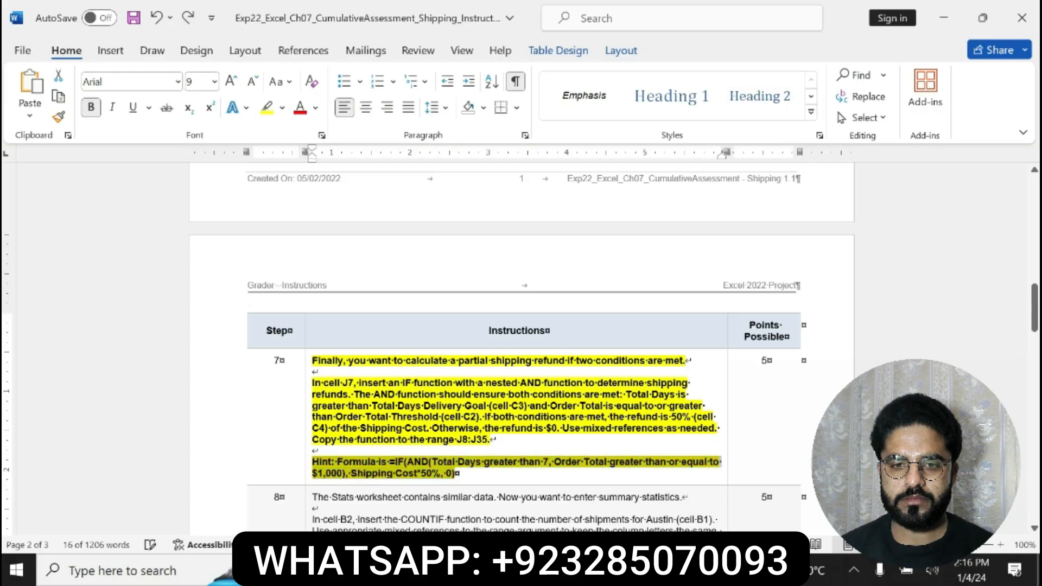
drag(1034, 308, 1034, 335)
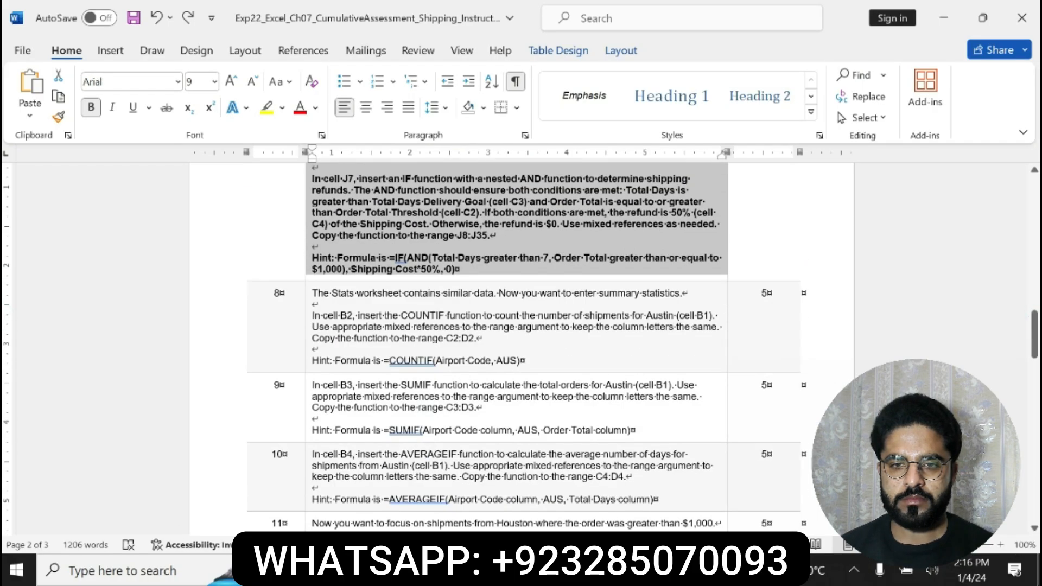
Make step 8 of the instructions bold with yellow highlighting, and read its COUNTIF task and formula hint
click(299, 302)
click(546, 335)
click(605, 335)
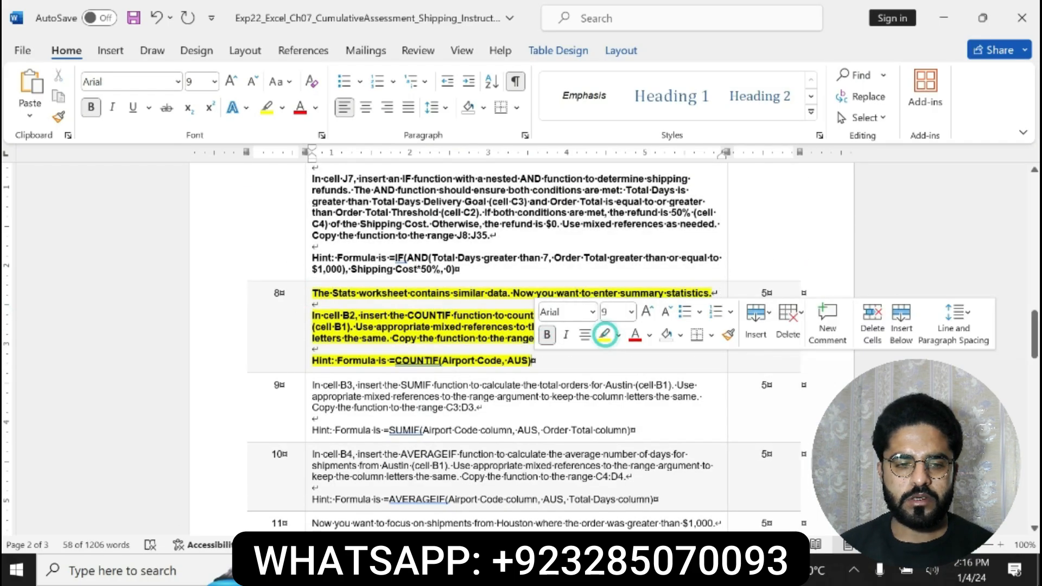
drag(313, 315, 570, 339)
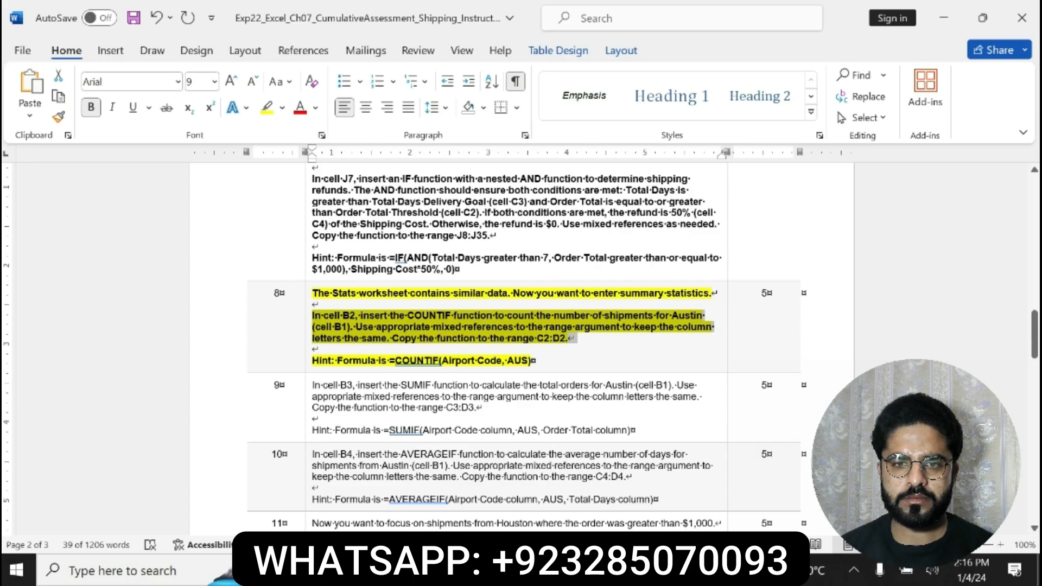
click(313, 316)
drag(313, 315, 568, 339)
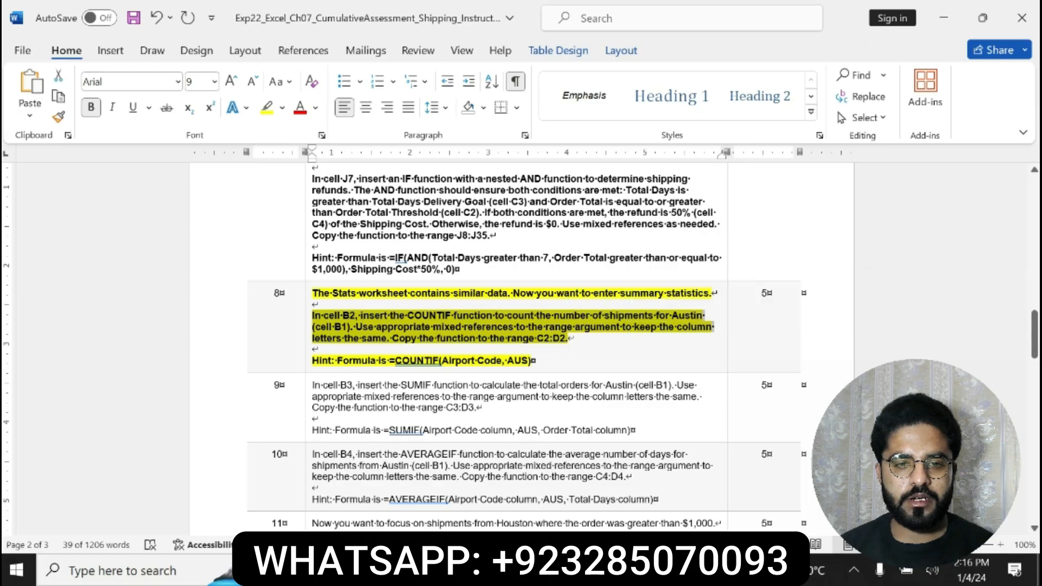
drag(313, 360, 532, 360)
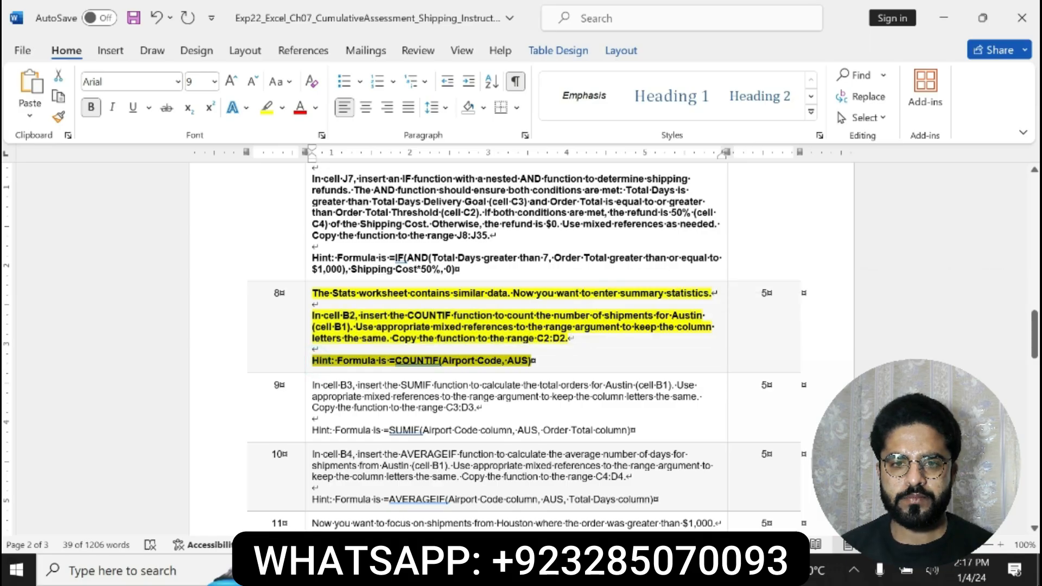
Switch to Excel's Stats sheet and start a COUNTIF formula in cell B2 with the range C12:C40
key(alt+Tab)
click(156, 521)
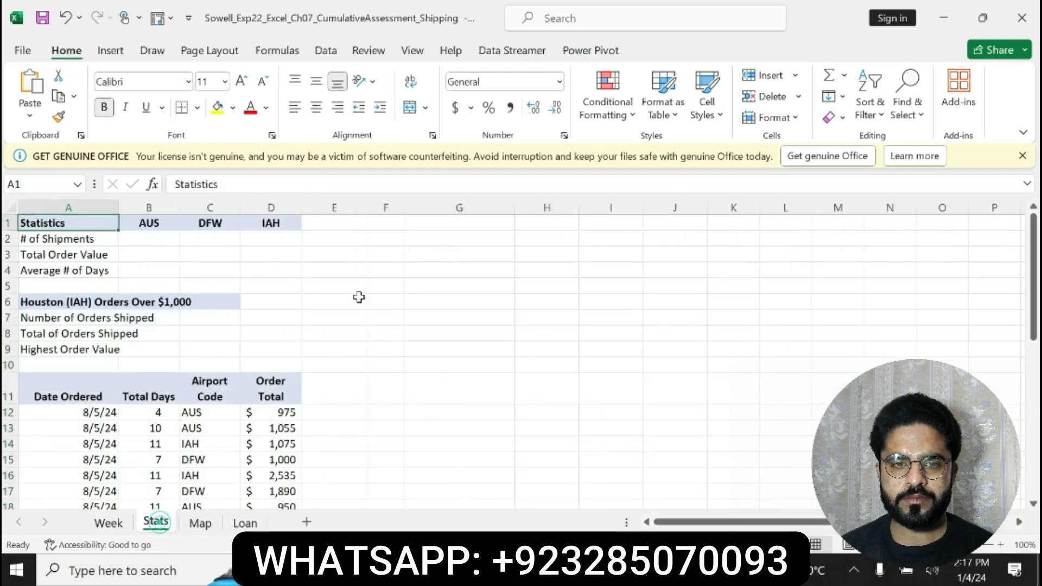
click(154, 237)
text(=)
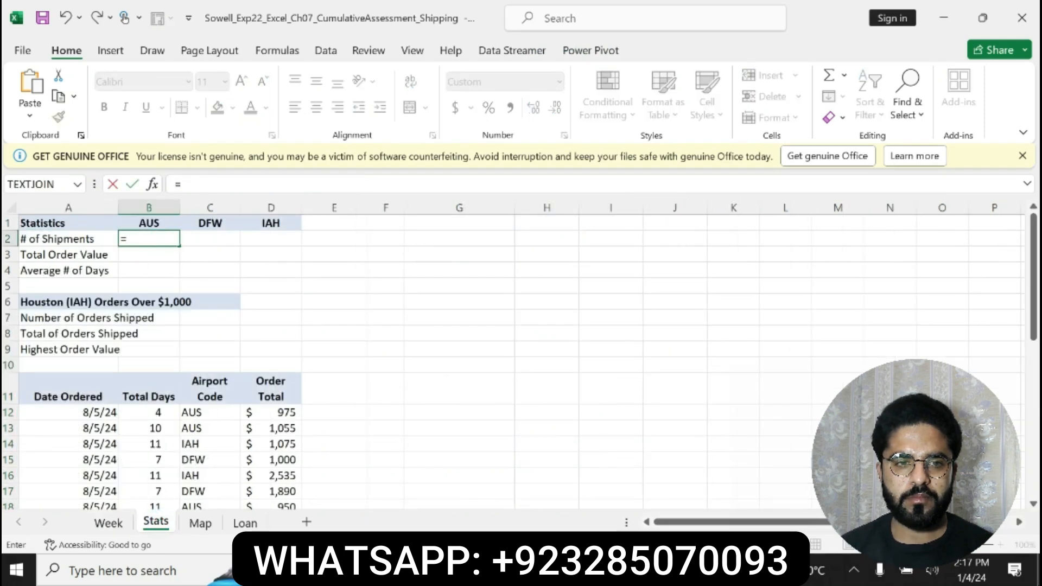
text(COUNTIF()
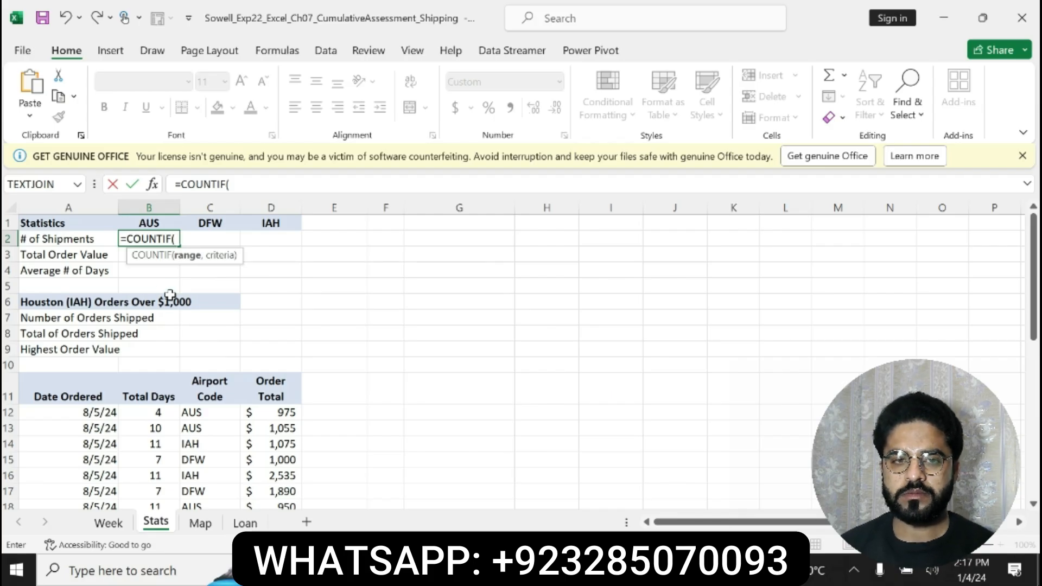
text(C12:C40)
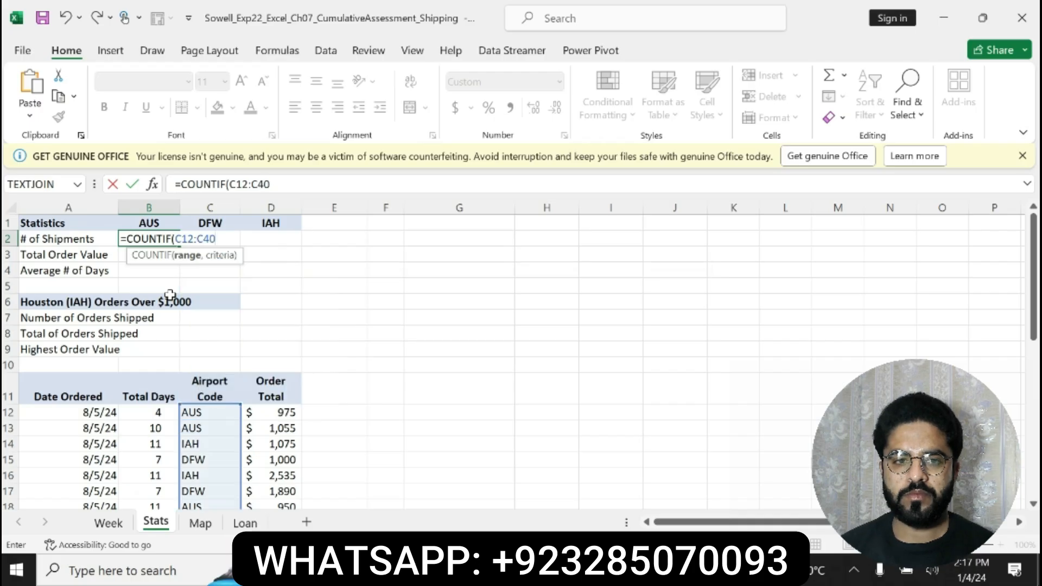
Make the COUNTIF range absolute as $C$12:$C$40 and complete B2's formula with B1 as the criteria
drag(229, 184, 269, 184)
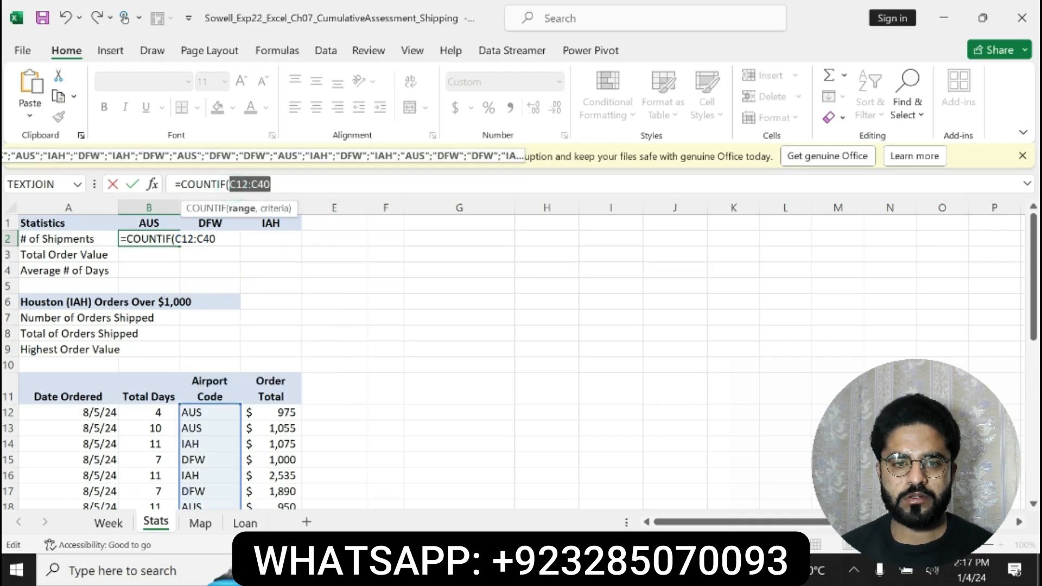
key(F4)
click(320, 186)
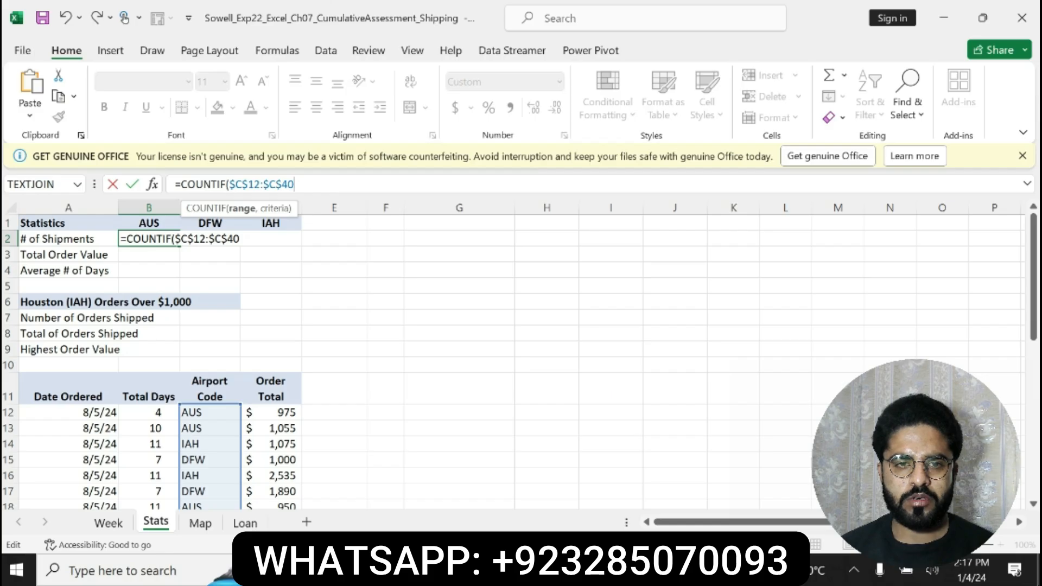
text(,B1))
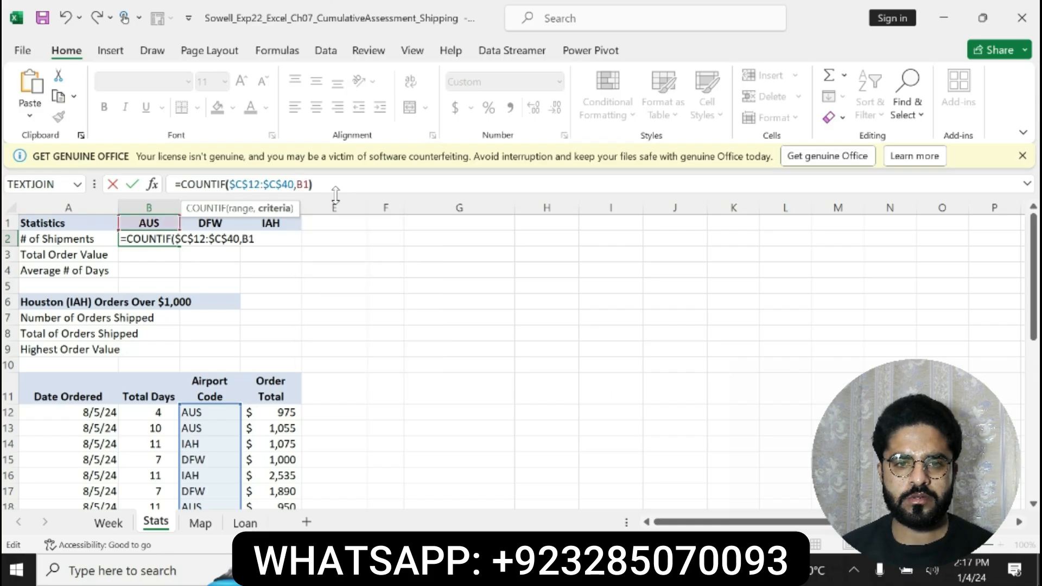
key(Return)
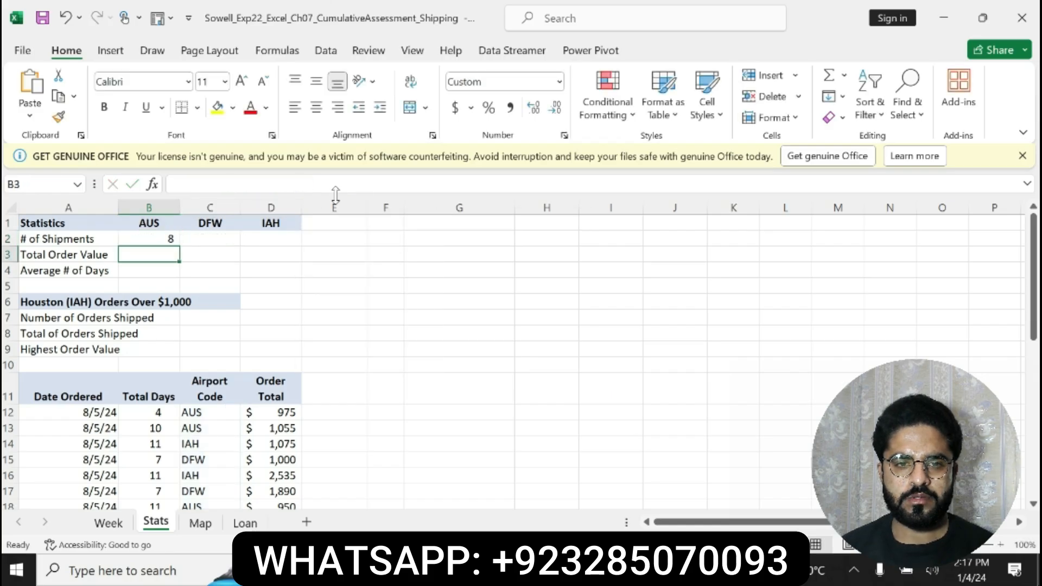
Recheck step 8's copy instruction in Word, then copy the B2 formula across to C2:D2 in Excel
key(alt+Tab)
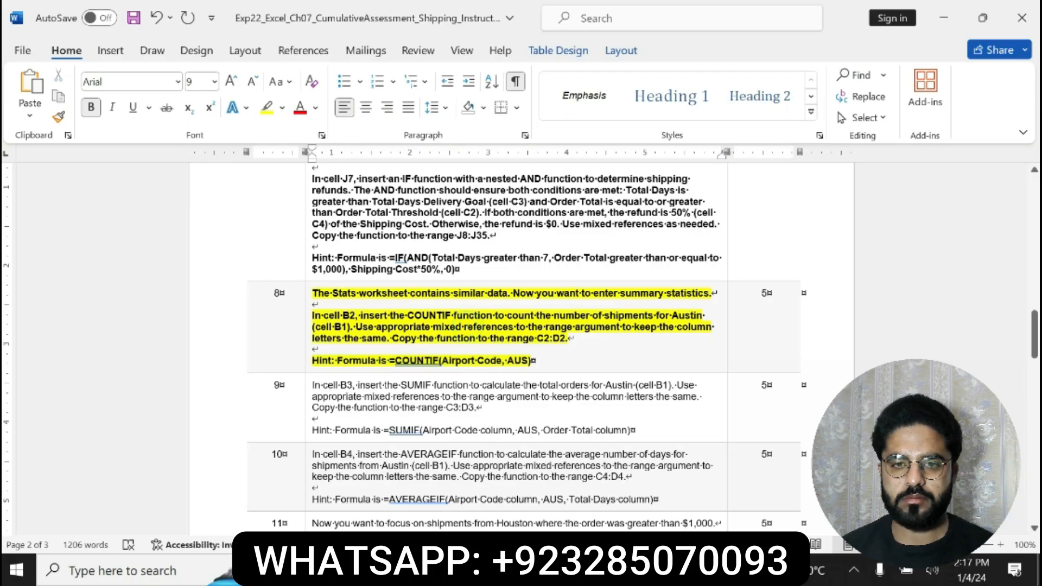
drag(393, 338, 568, 339)
key(alt+Tab)
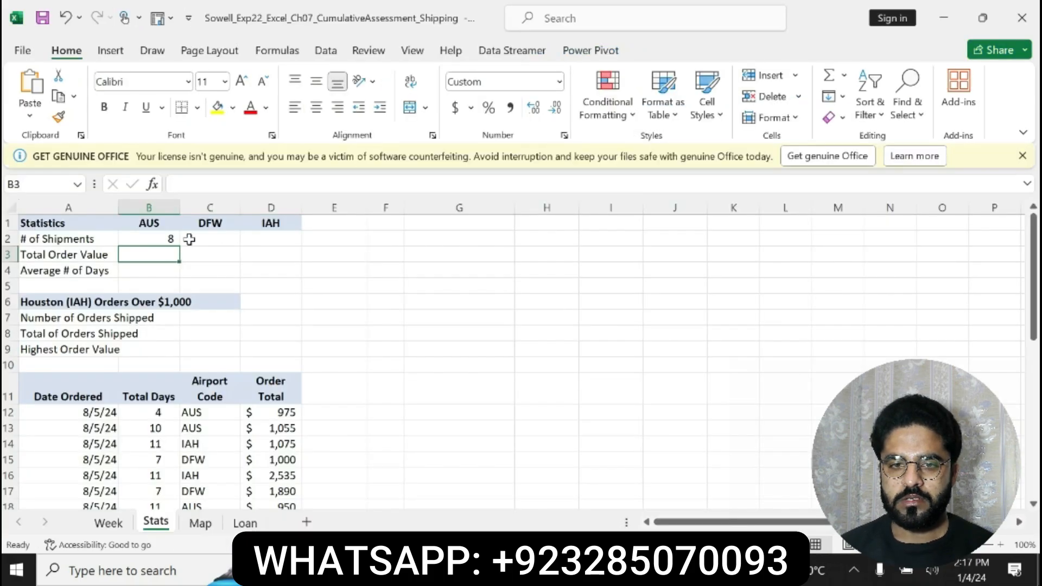
click(175, 239)
drag(179, 246, 282, 244)
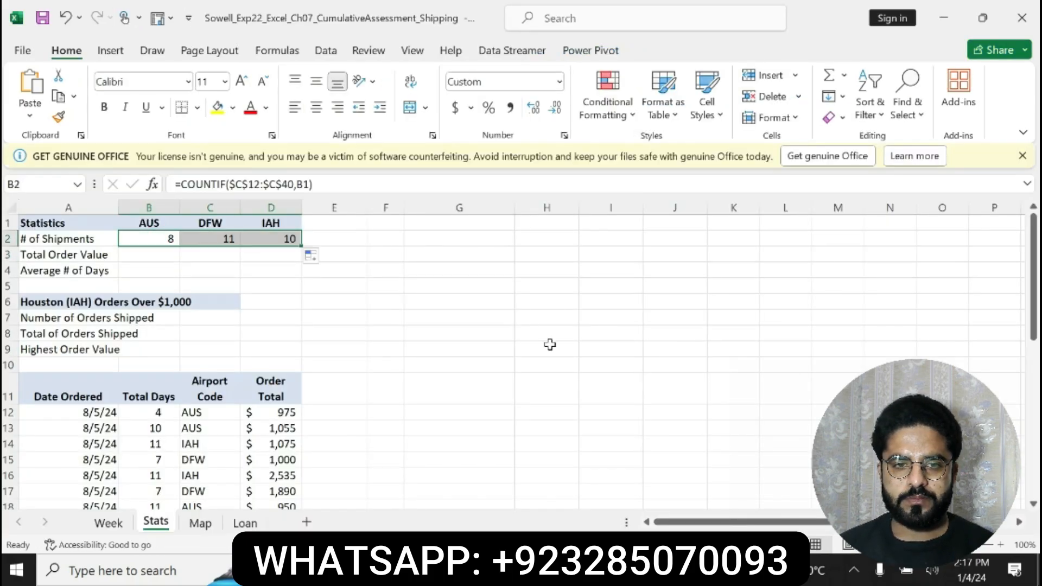
Switch to Word and make step 9's SUMIF instructions bold with yellow highlighting
key(alt+Tab)
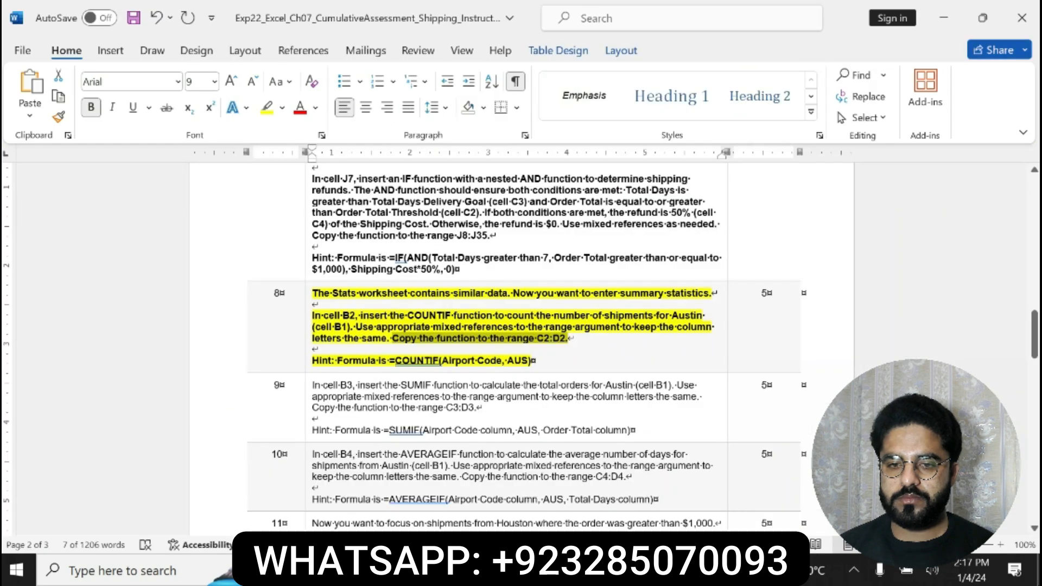
drag(312, 385, 656, 430)
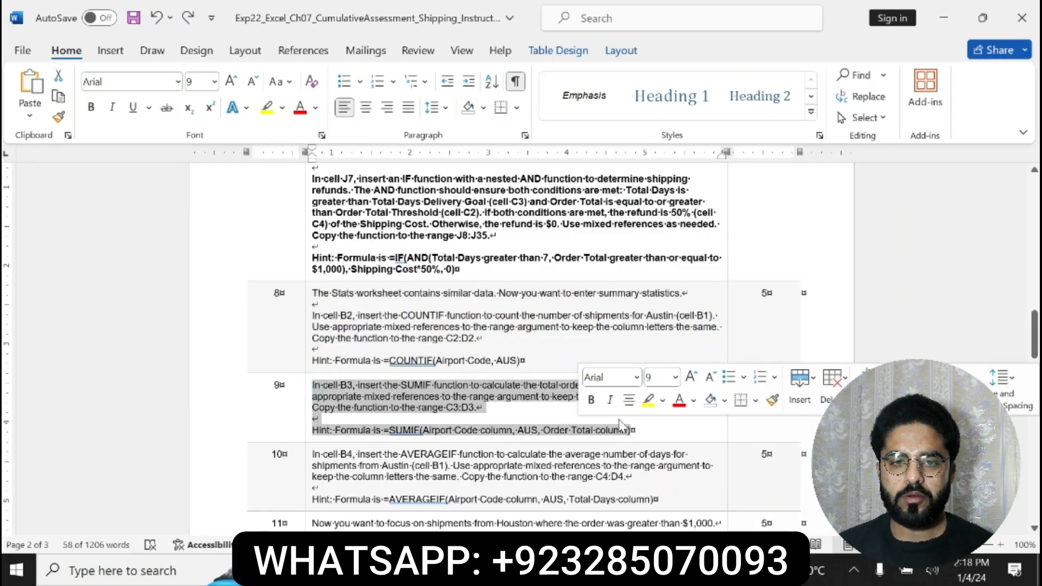
click(591, 400)
click(648, 402)
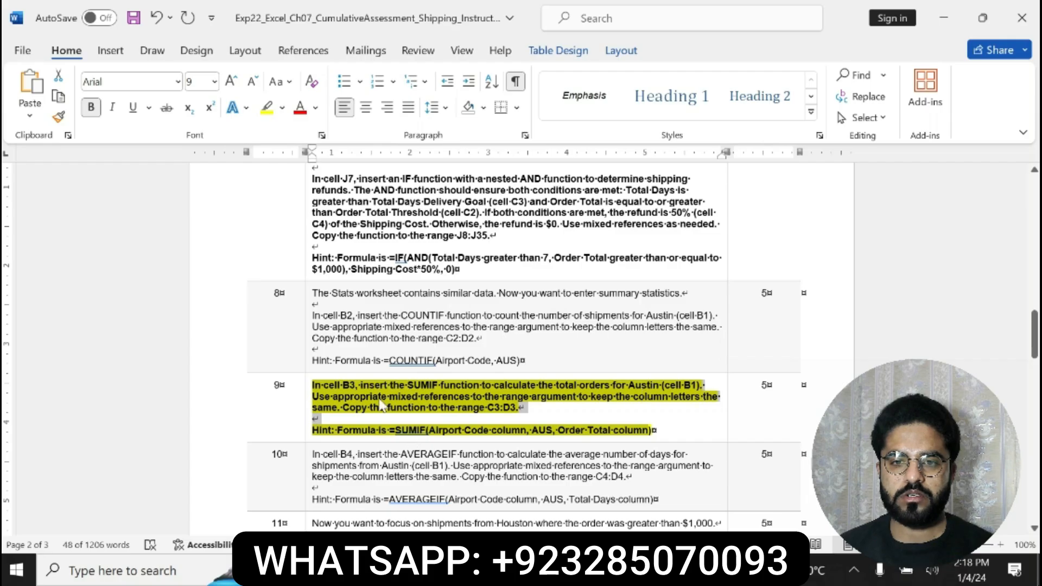
click(369, 386)
Switch to Excel and start a SUMIF formula in cell B3 with the absolute range $C$12:$C$40
key(alt+Tab)
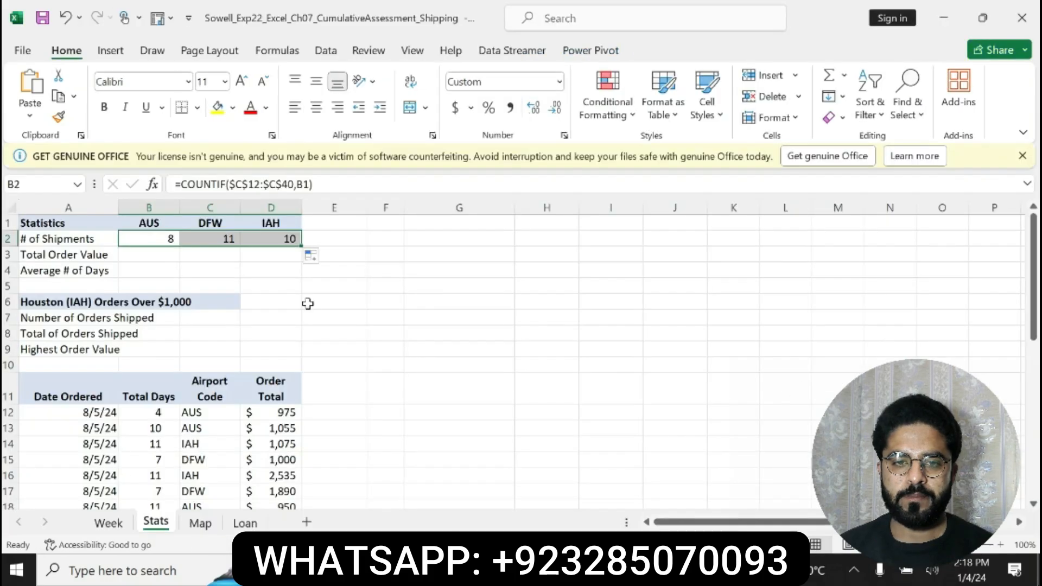
click(133, 255)
text(=SUM)
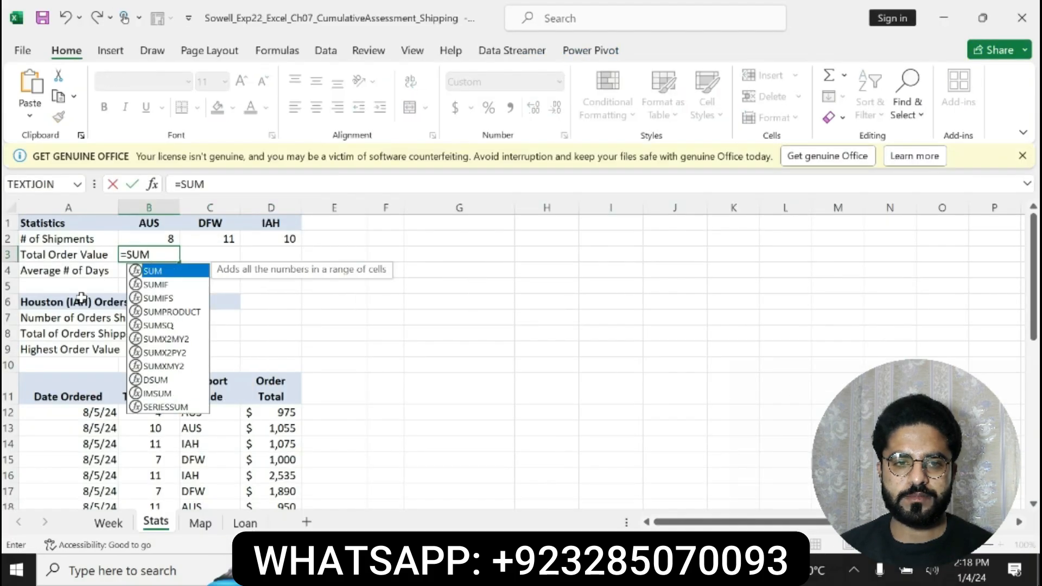
double_click(165, 284)
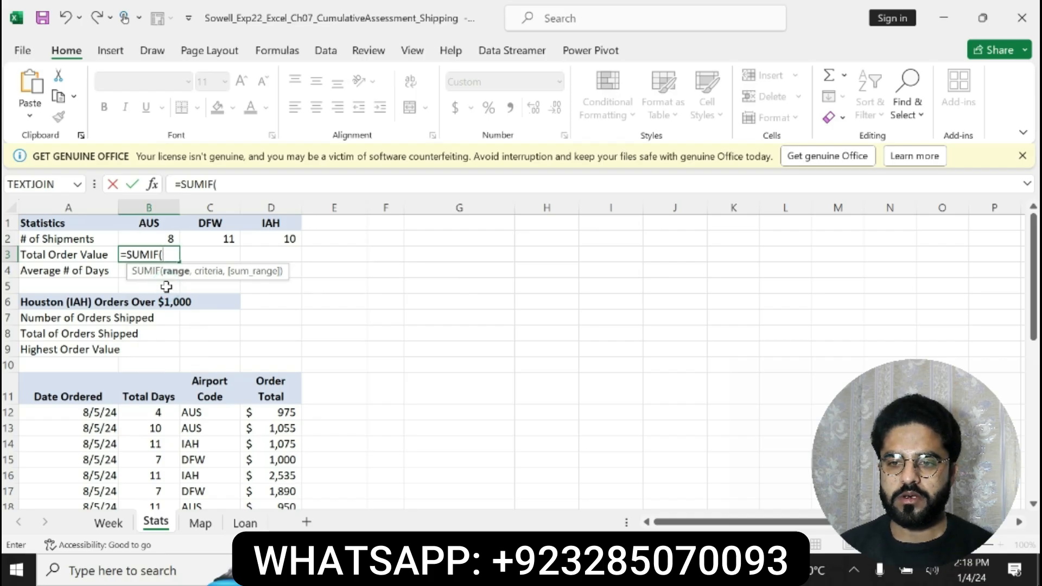
drag(195, 413, 206, 477)
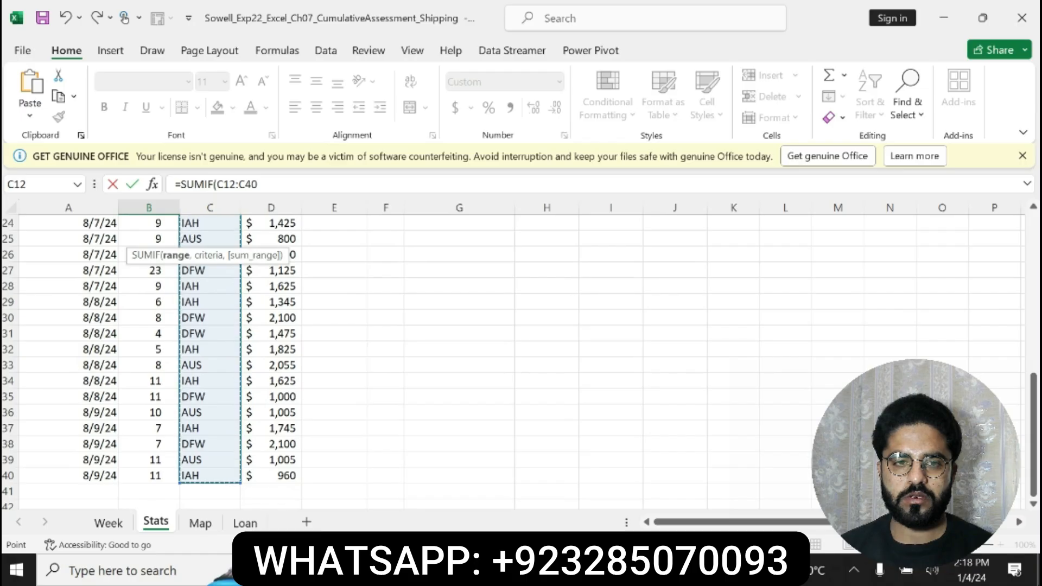
double_click(217, 185)
key(F4)
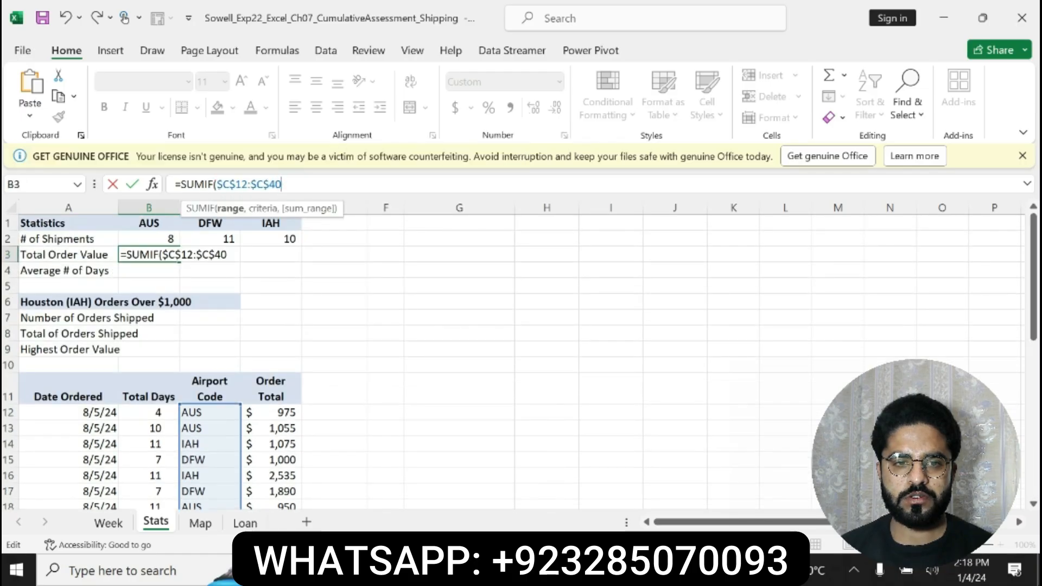
Complete B3's SUMIF formula with B1 as the criteria and $D$12:$D$40 as the sum range
text(,B1)
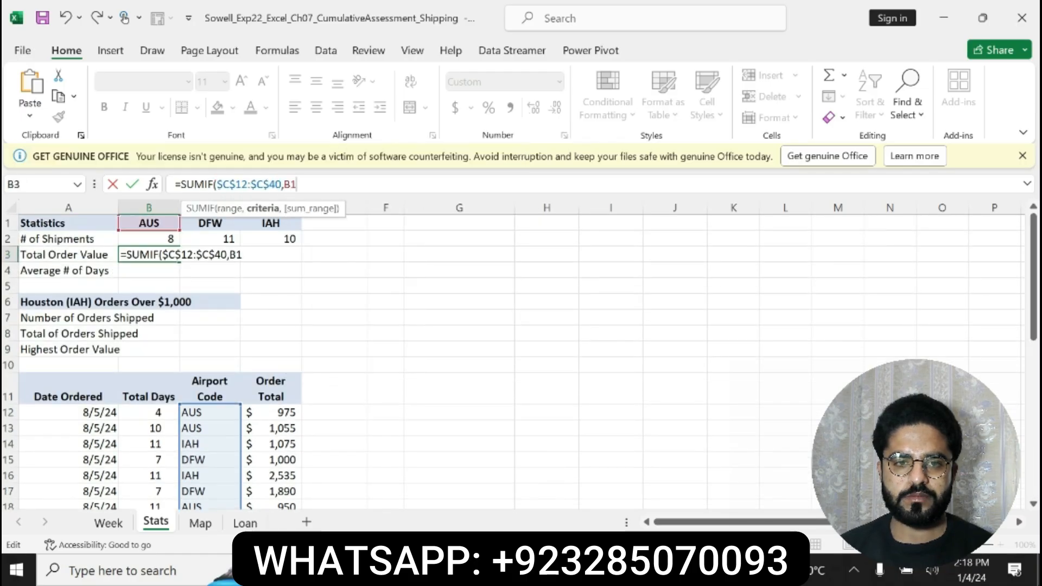
text(,)
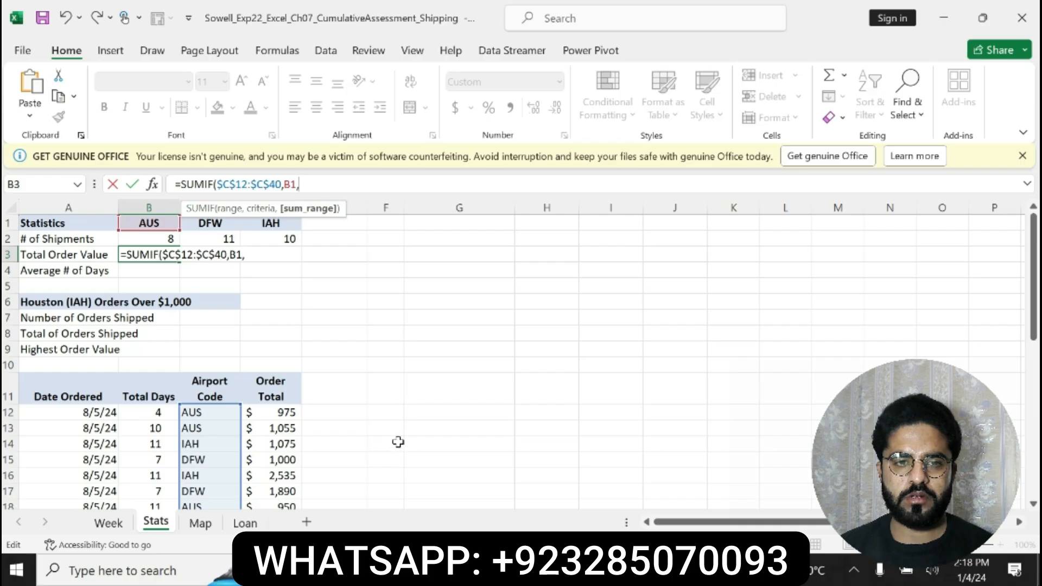
drag(277, 412, 282, 478)
key(F4)
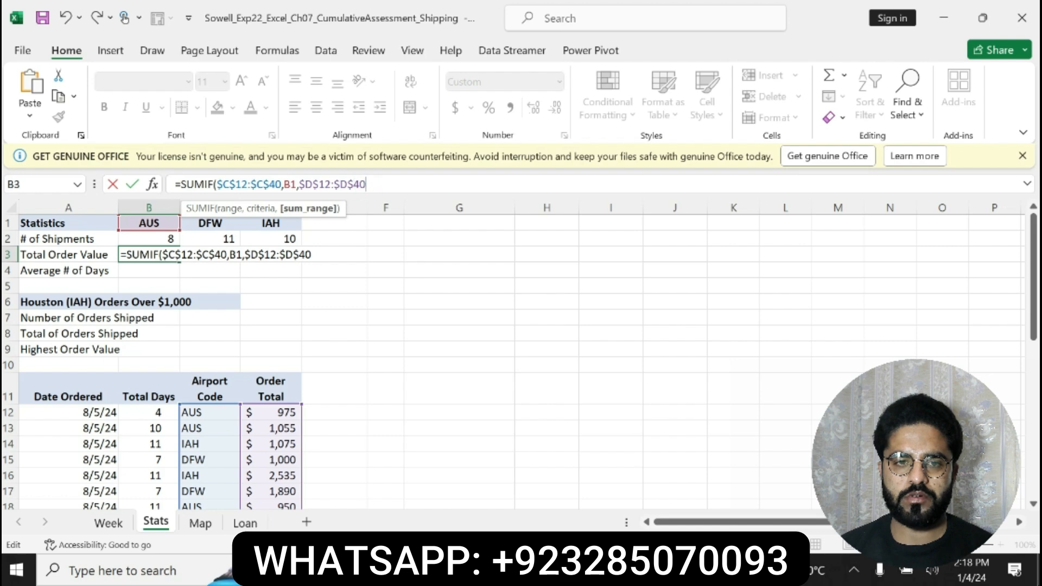
text())
key(Return)
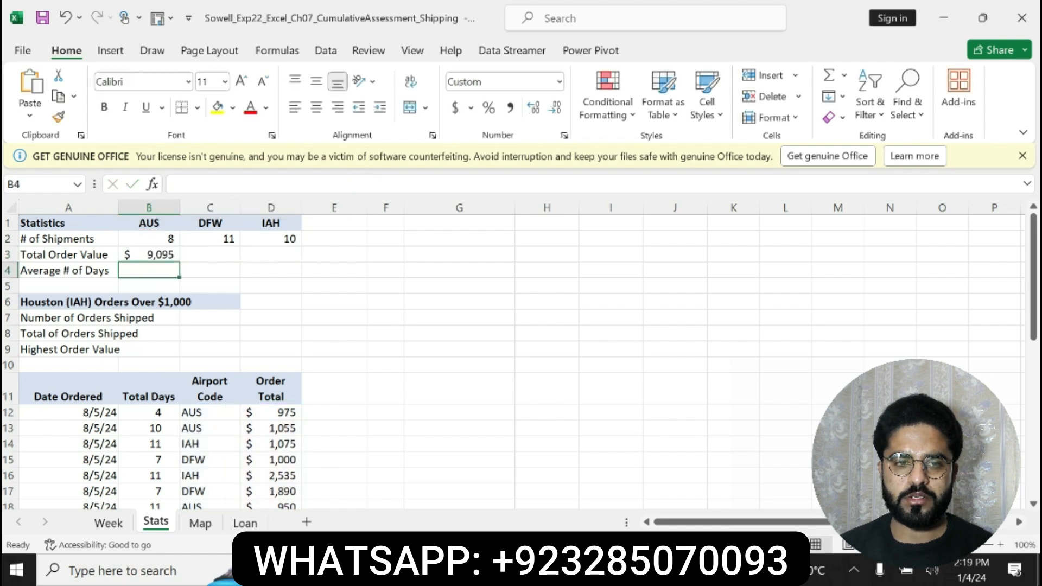
Copy the Total Order Value formula from B3 across to C3:D3
key(alt+Tab)
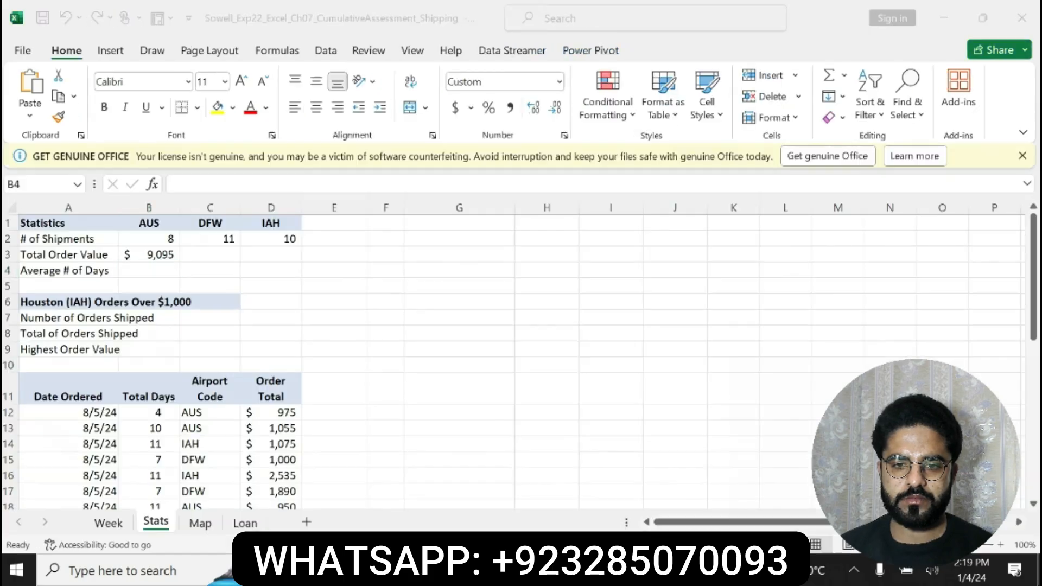
key(alt+Tab)
click(146, 254)
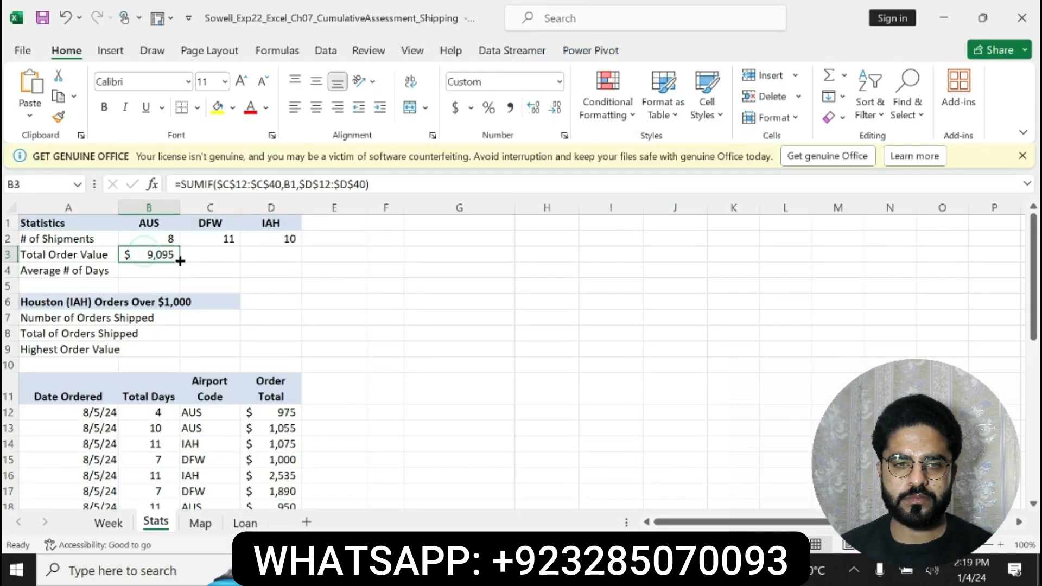
drag(180, 262, 298, 259)
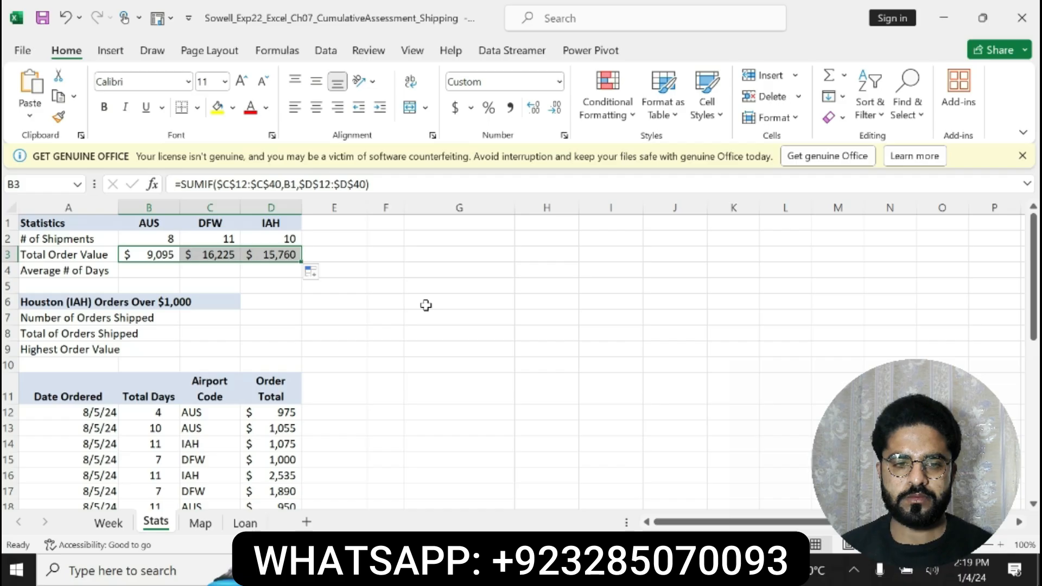
Switch to Word, undo step 9's bold and highlighting, and make step 10's AVERAGEIF instructions bold with yellow highlighting
click(640, 570)
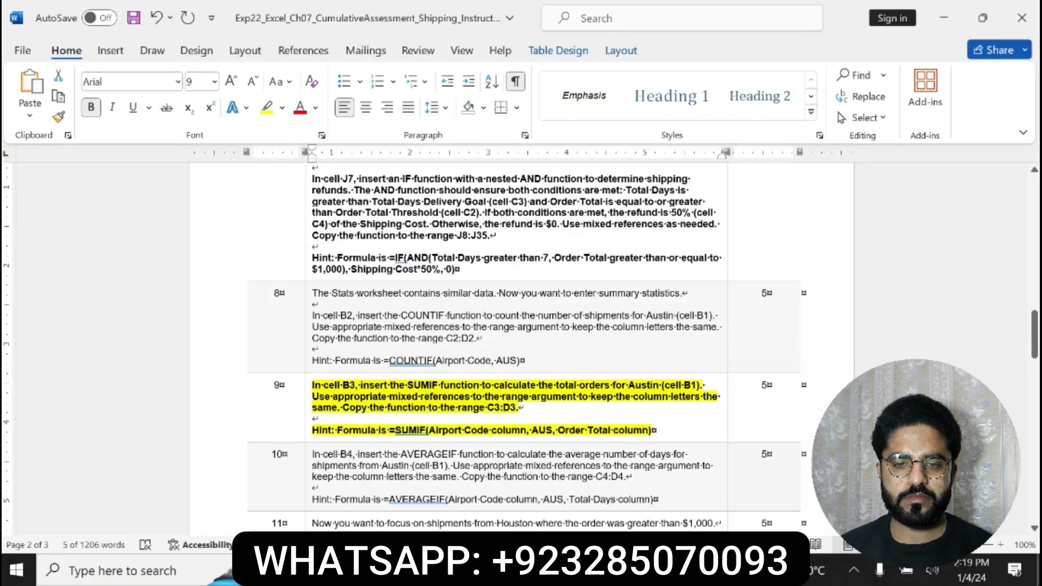
key(ctrl+z)
key(ctrl+z)
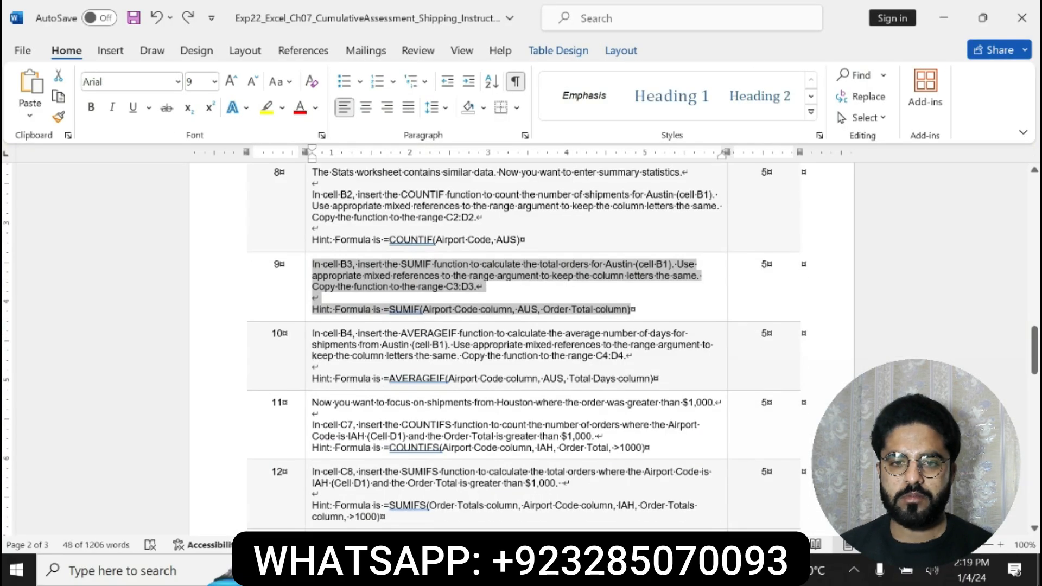
drag(313, 333, 663, 381)
click(590, 354)
click(648, 353)
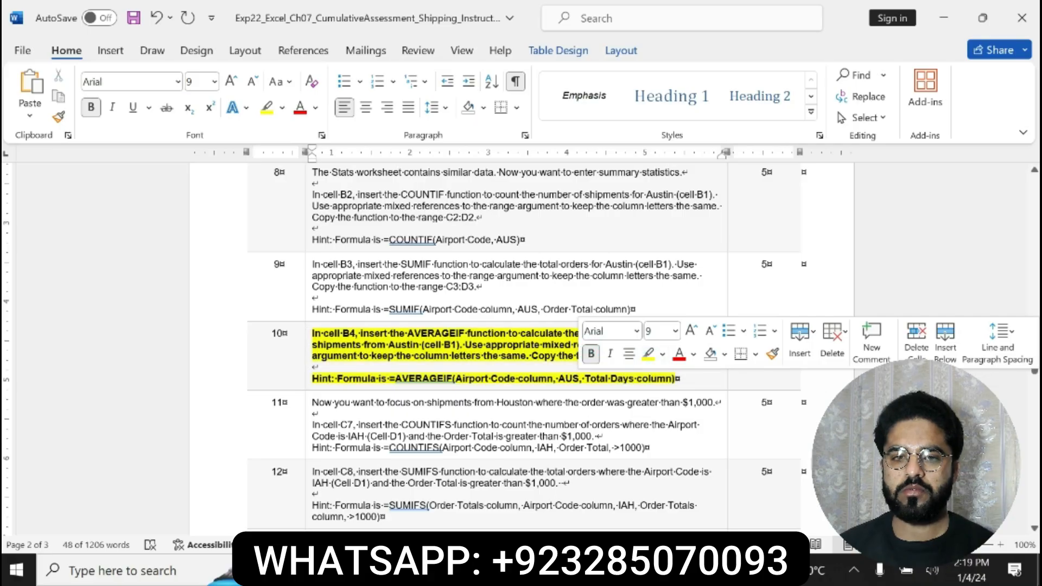
Review step 10's AVERAGEIF instructions and hint, switch to Excel and start an AVERAGEIF formula in B4 with the absolute range $C$12:$C$40
drag(313, 333, 708, 356)
drag(313, 378, 389, 379)
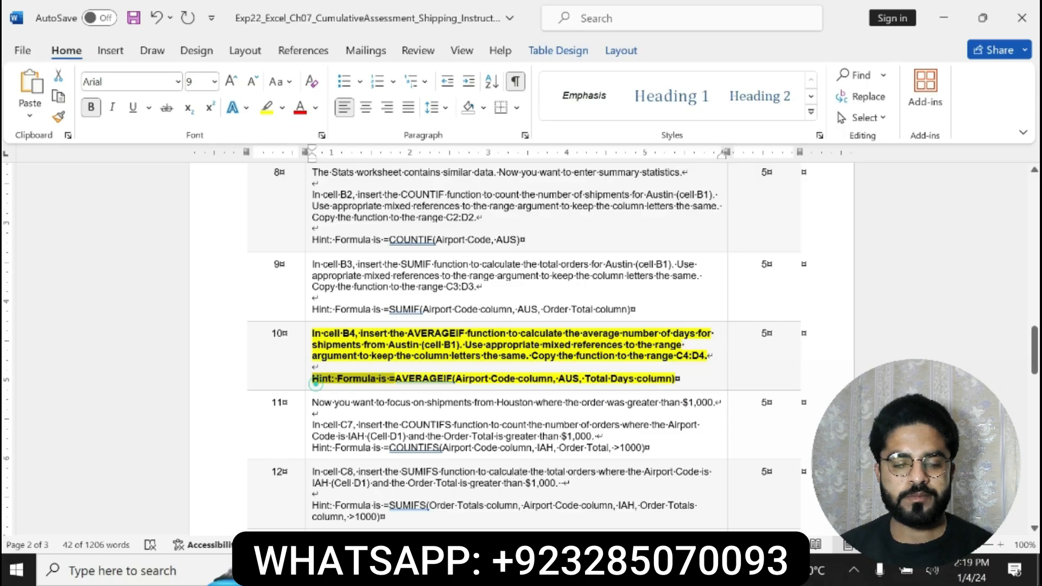
drag(314, 380, 672, 383)
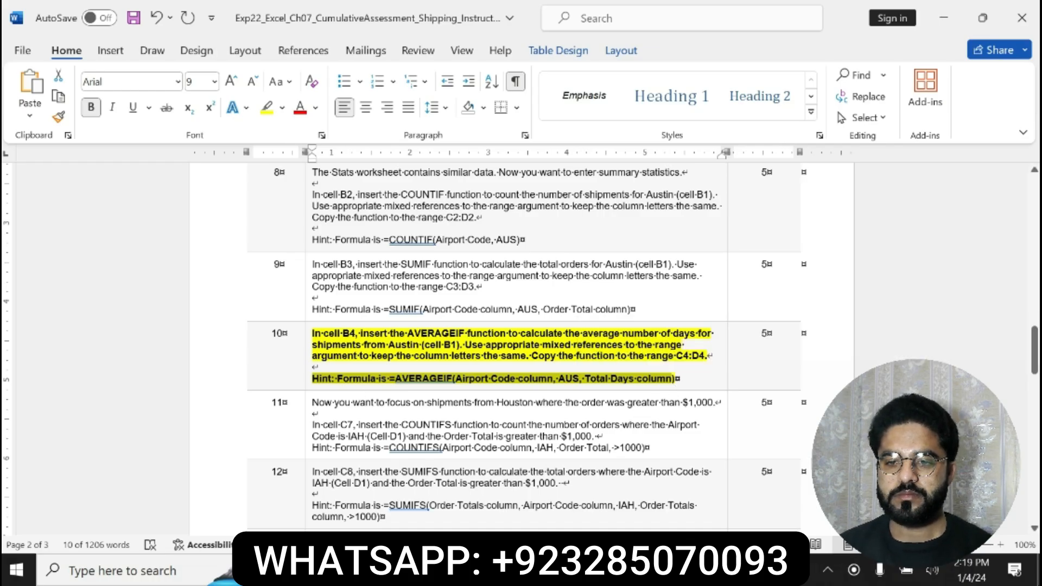
drag(311, 333, 681, 378)
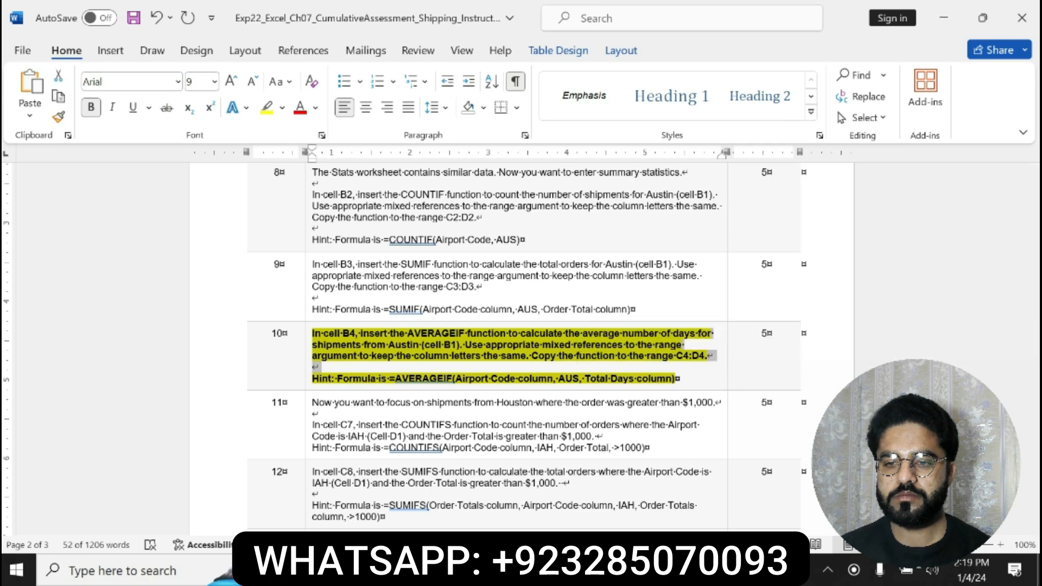
key(alt+Tab)
click(146, 271)
text(=)
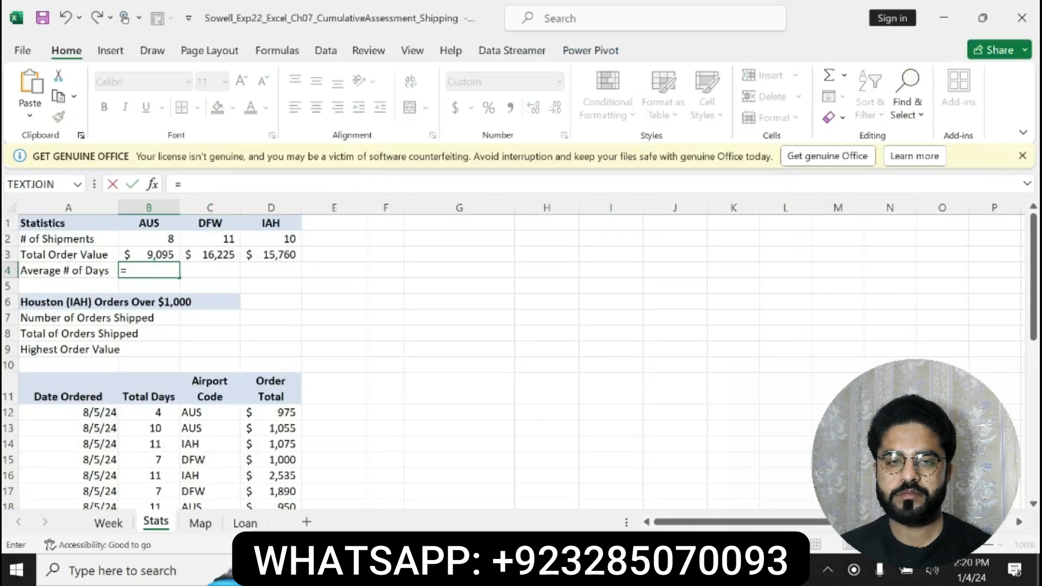
text(AVE)
double_click(168, 329)
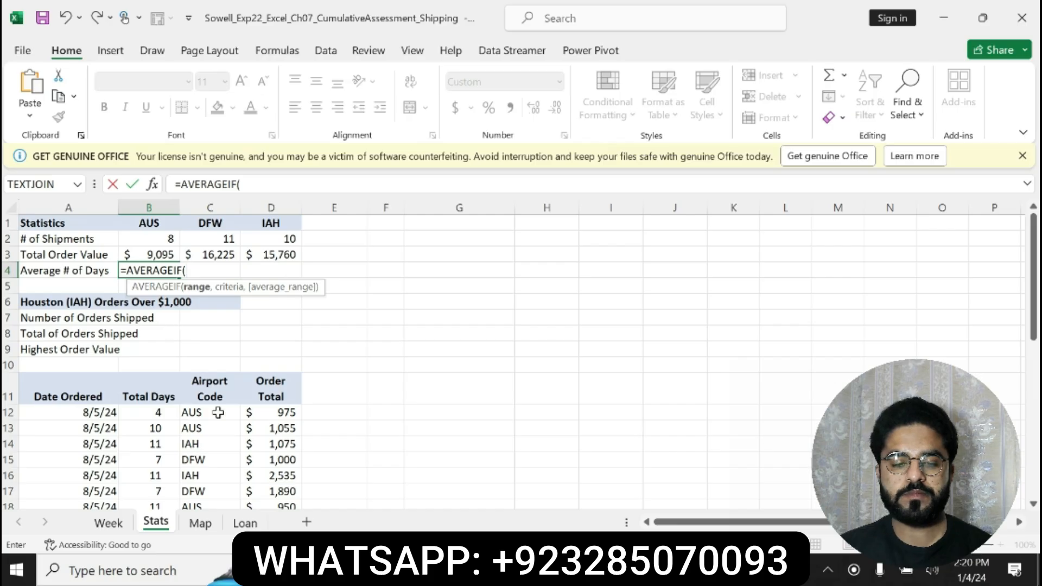
drag(207, 412, 199, 473)
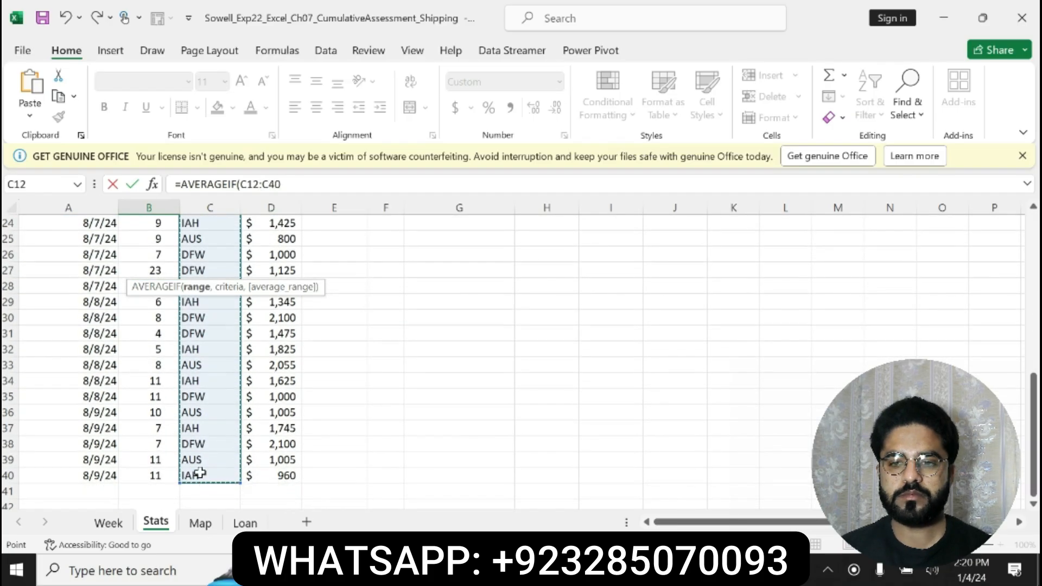
drag(281, 185, 240, 186)
key(F4)
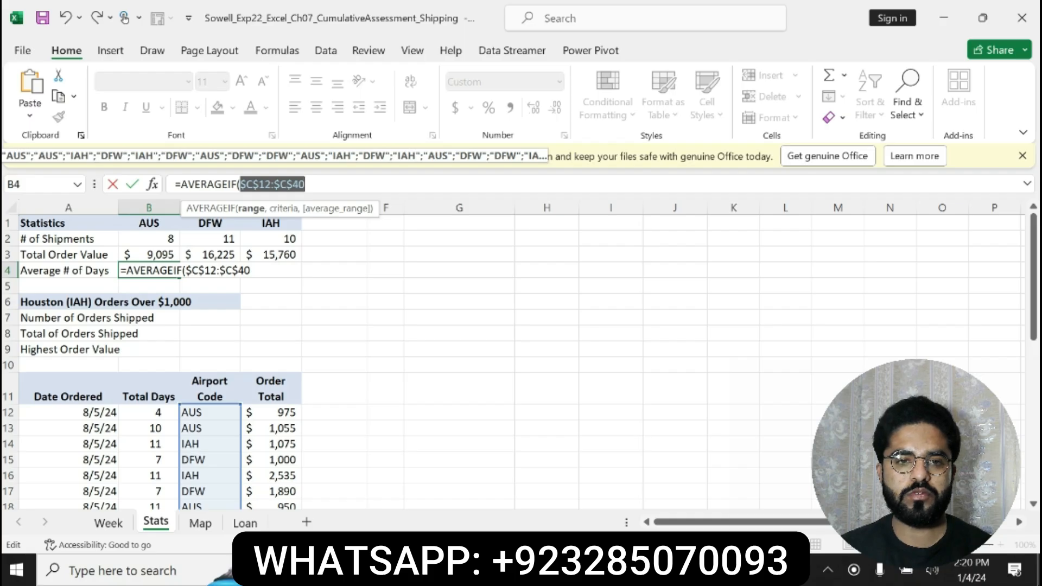
Complete B4's AVERAGEIF formula with B1 as the criteria and $B$12:$B$40 as the average range
key(Right)
text(,B1)
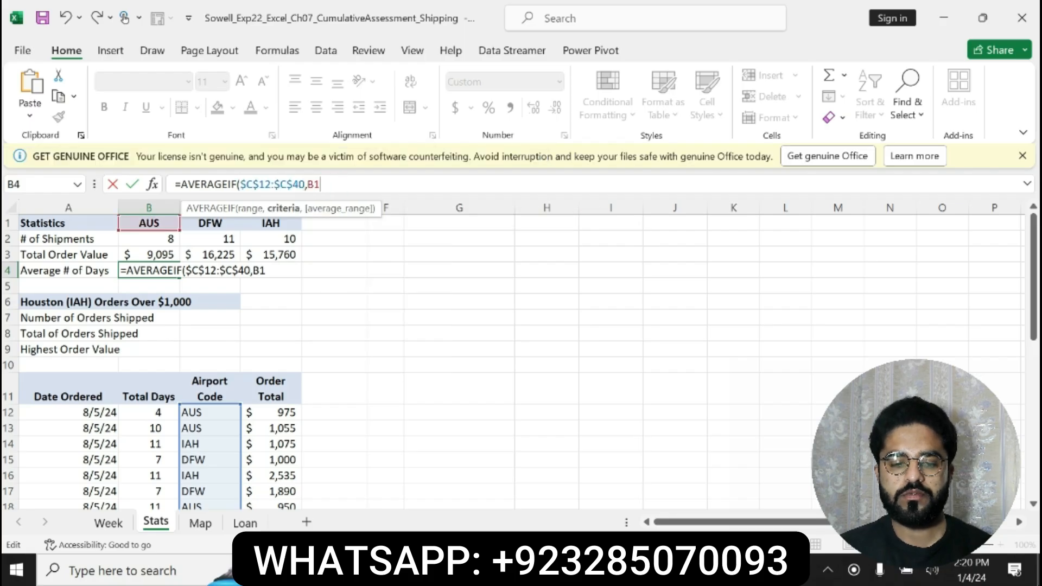
text(,B12:B40)
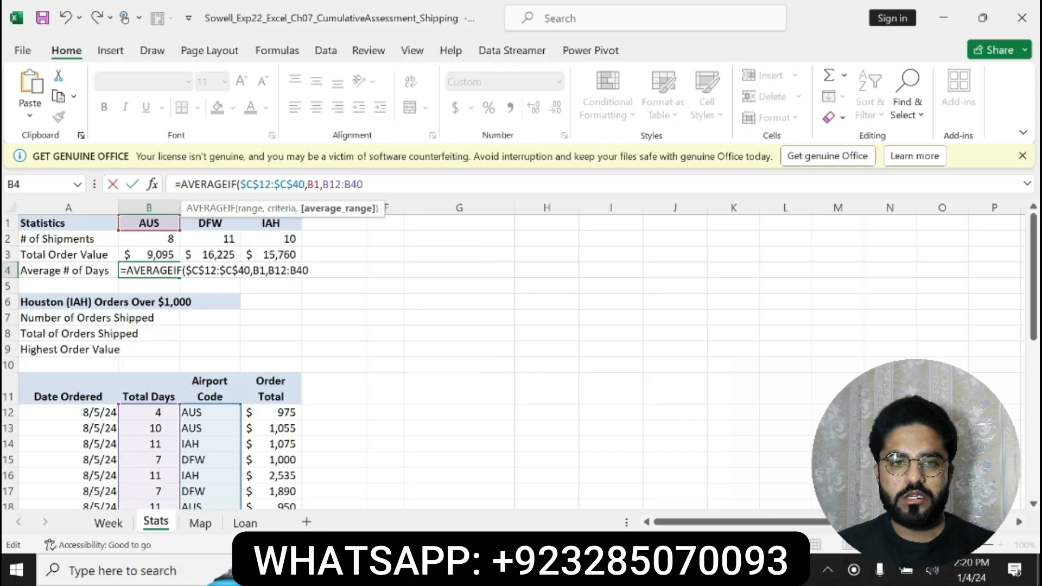
key(shift+Left)
key(shift+Left)
key(shift+Left)
key(shift+Left)
key(shift+Left)
key(shift+Left)
key(shift+Left)
text(4)
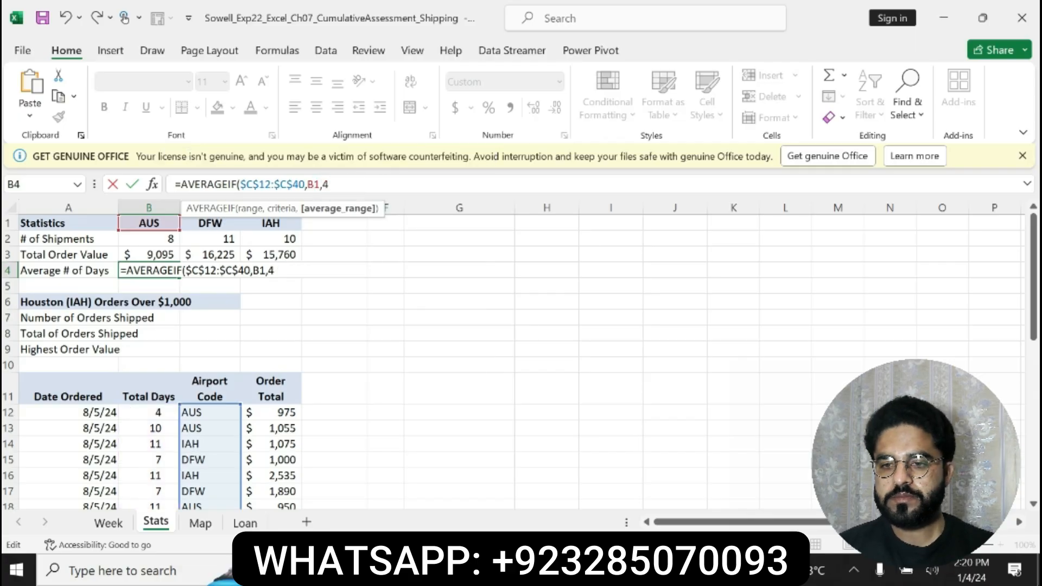
key(ctrl+z)
key(F4)
click(400, 187)
key(Return)
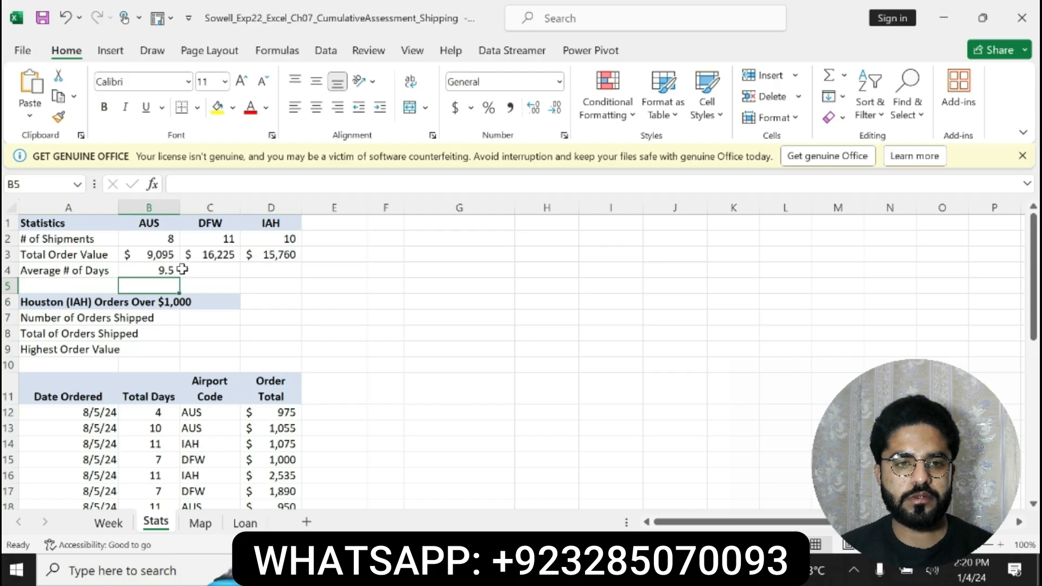
Copy the Average # of Days formula from B4 across to C4:D4 and return to the instructions in Word
click(163, 270)
key(alt+Tab)
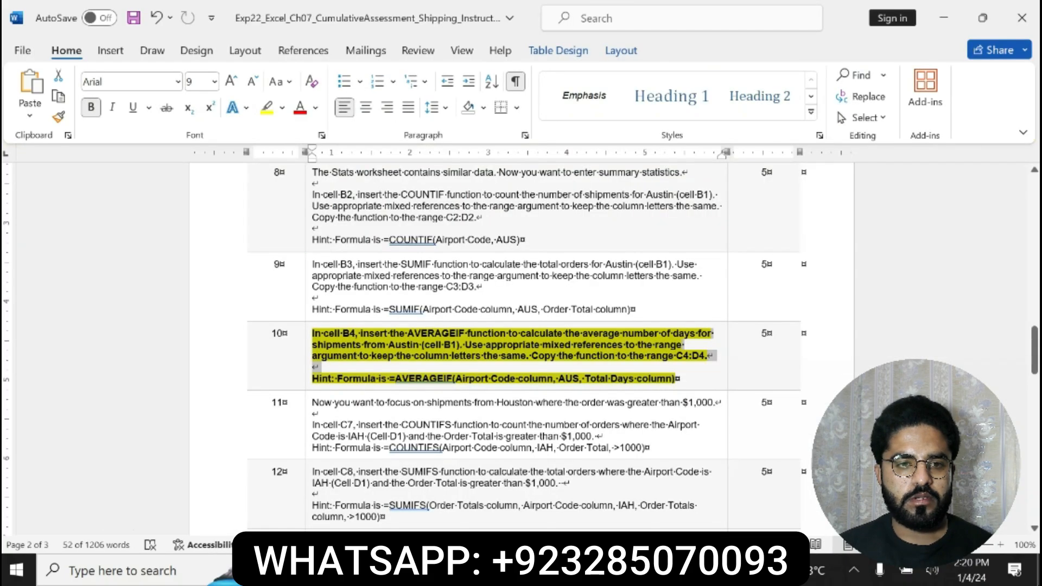
key(alt+Tab)
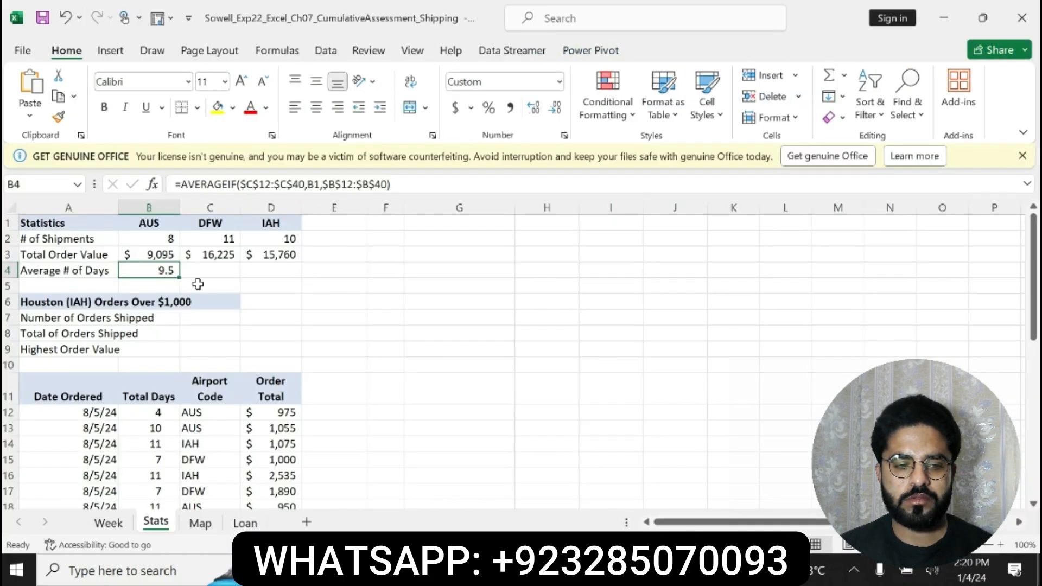
drag(179, 277, 295, 274)
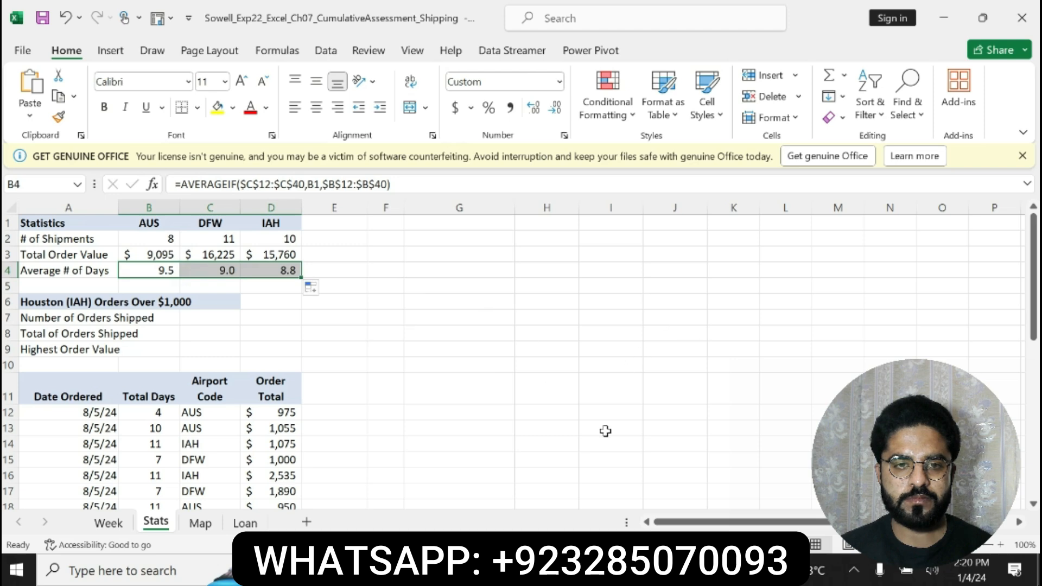
key(alt+Tab)
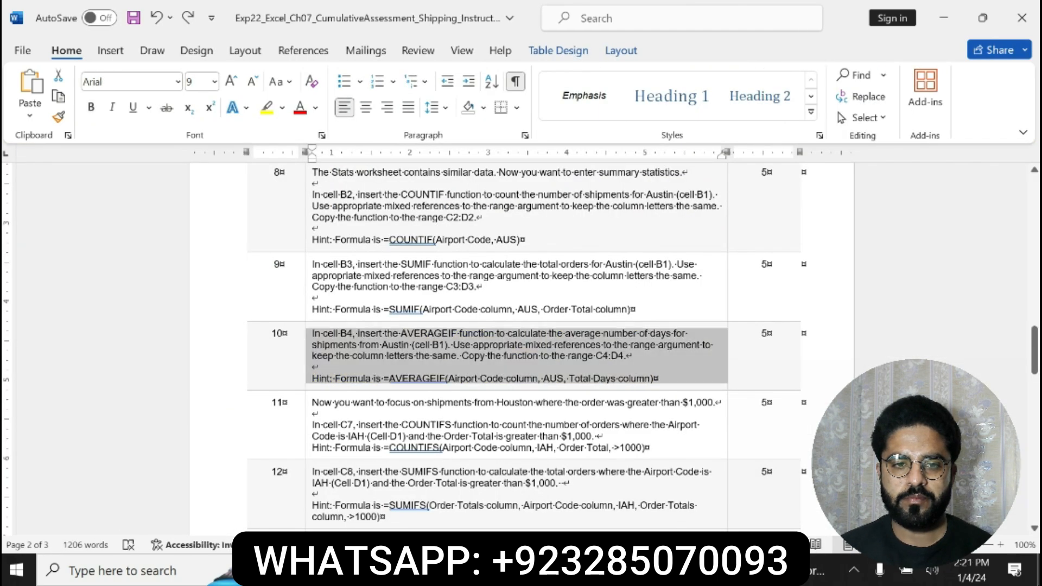